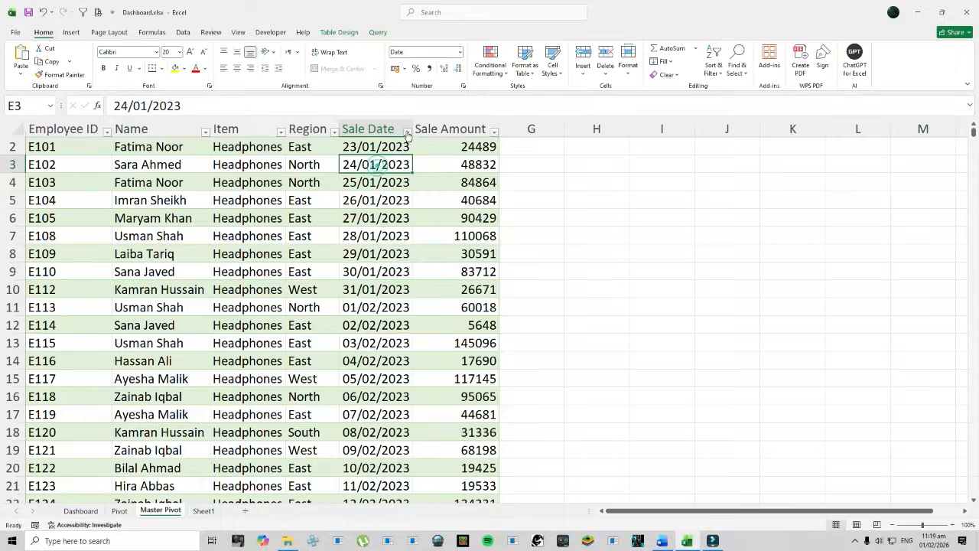
Step: Examine the years offered by the Sale Date filter and the sales records on the Master Pivot sheet
click(406, 131)
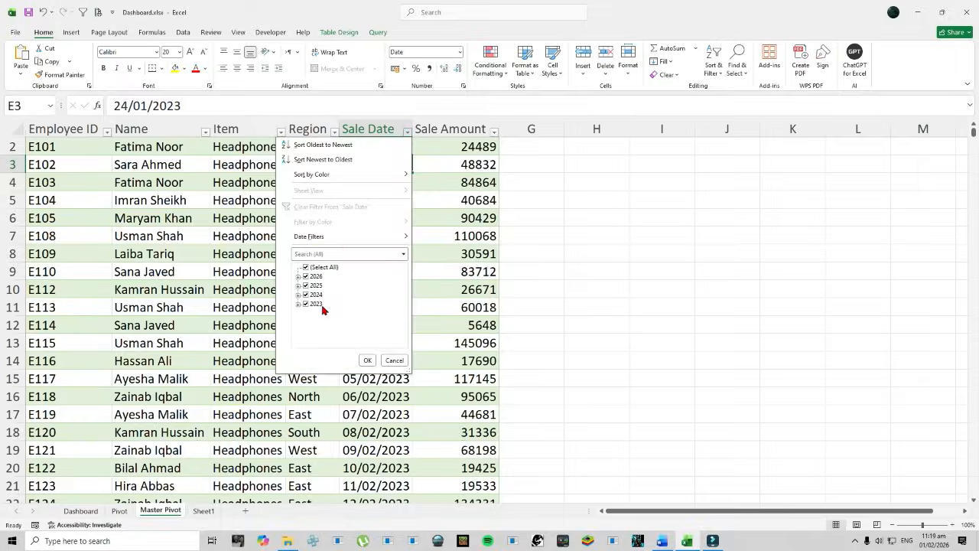
click(395, 360)
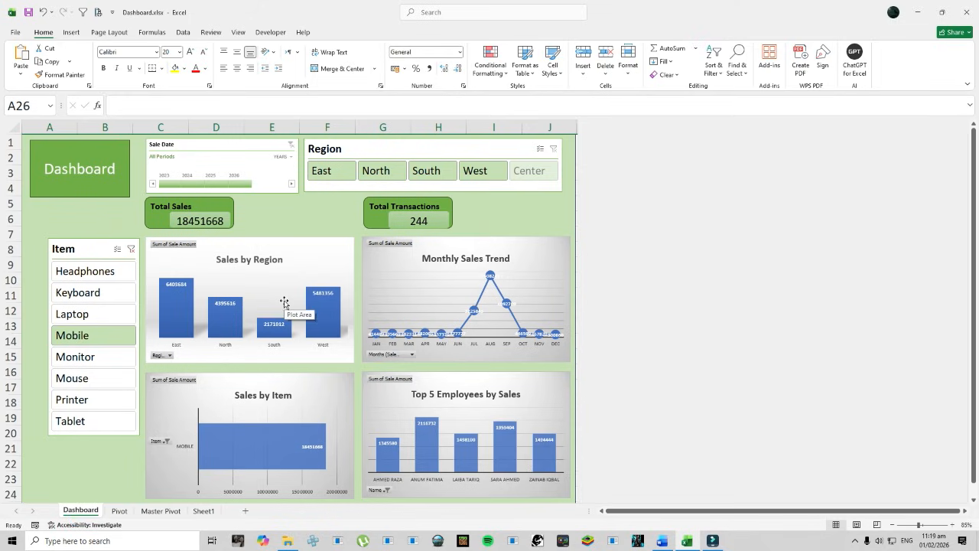
click(150, 511)
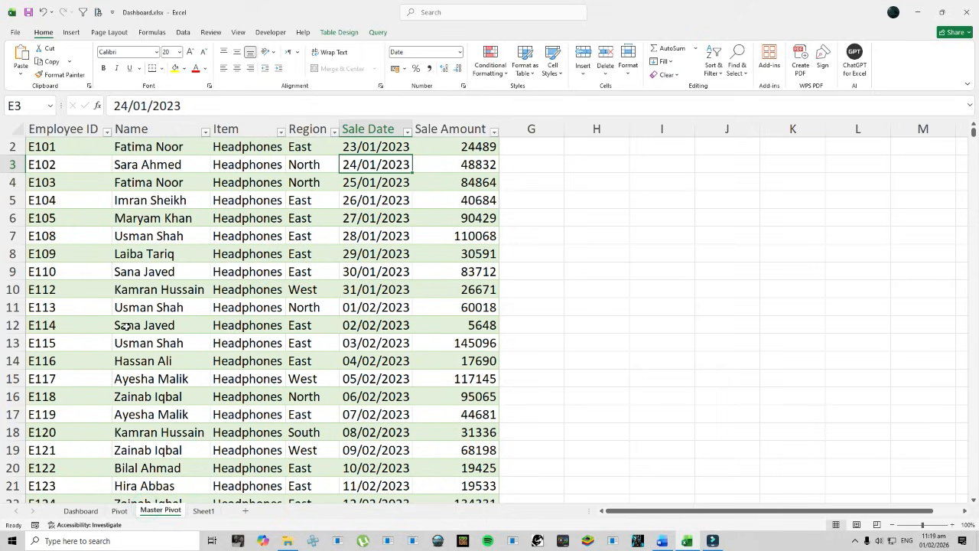
drag(15, 291, 15, 344)
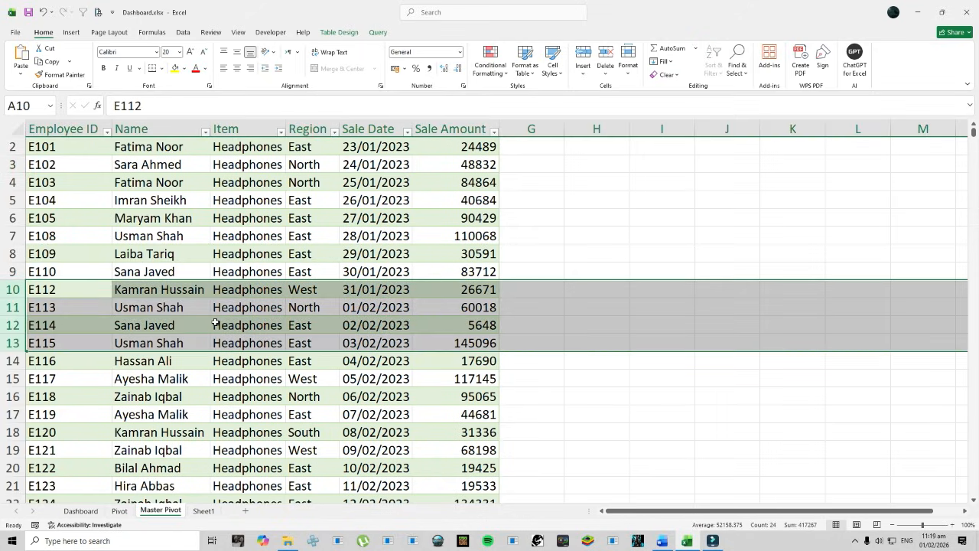
click(238, 371)
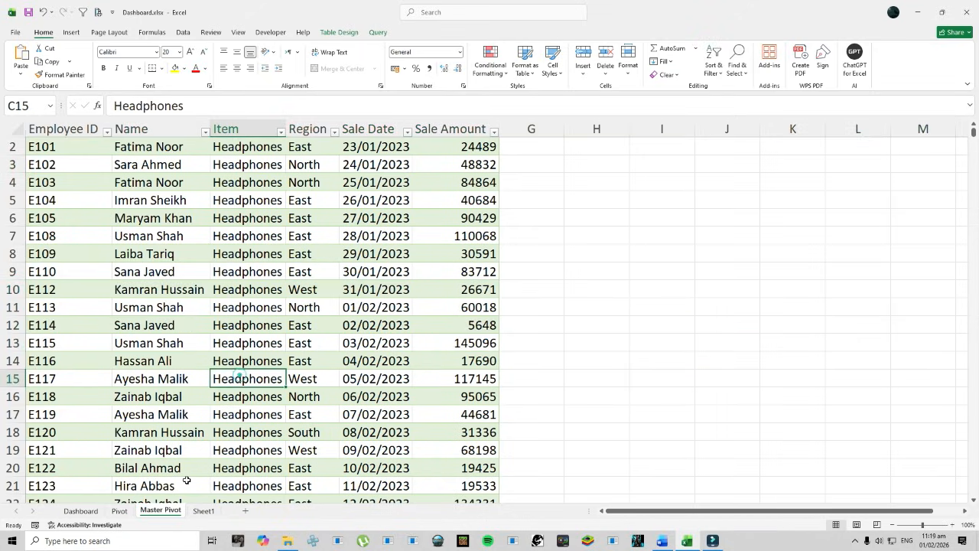
Step: Filter the Dashboard sheet's charts by the item Keyboard, followed by Mobile
click(80, 511)
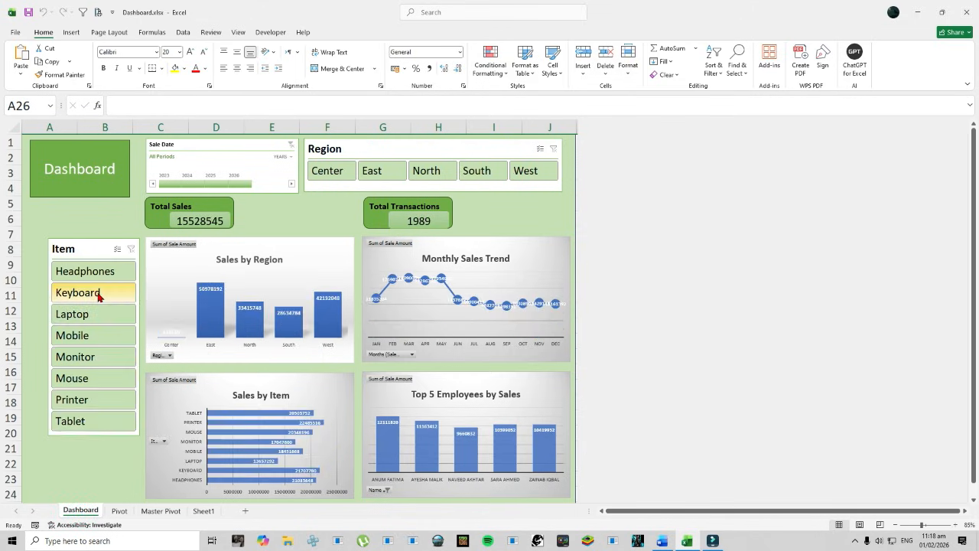
click(97, 292)
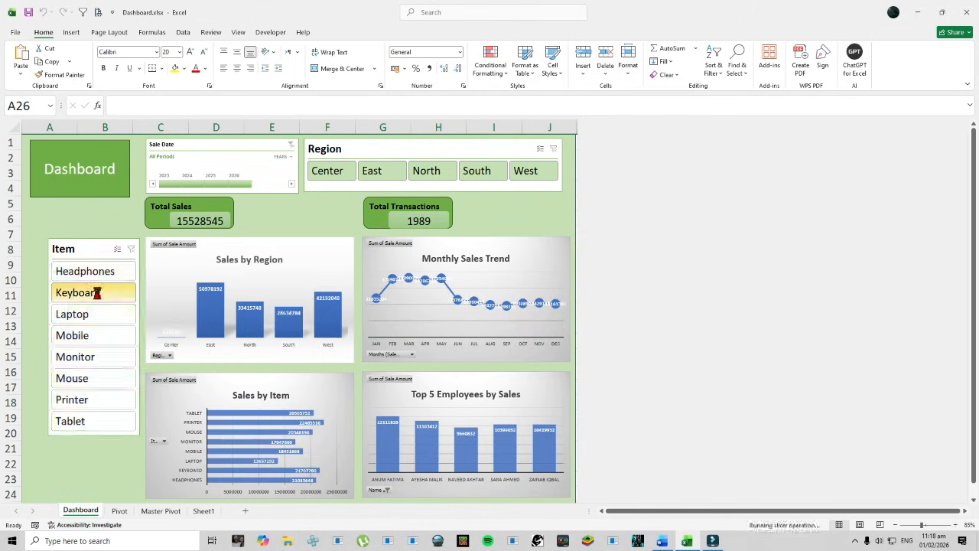
click(92, 334)
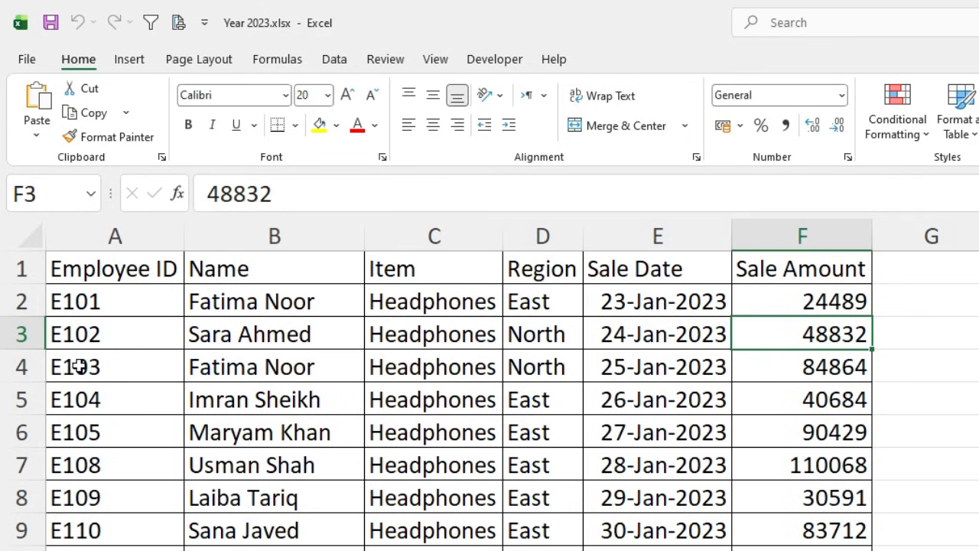
Step: Examine the column headers from Employee ID to Sale Amount in the Year 2023 workbook
click(107, 265)
drag(107, 265, 864, 264)
click(719, 334)
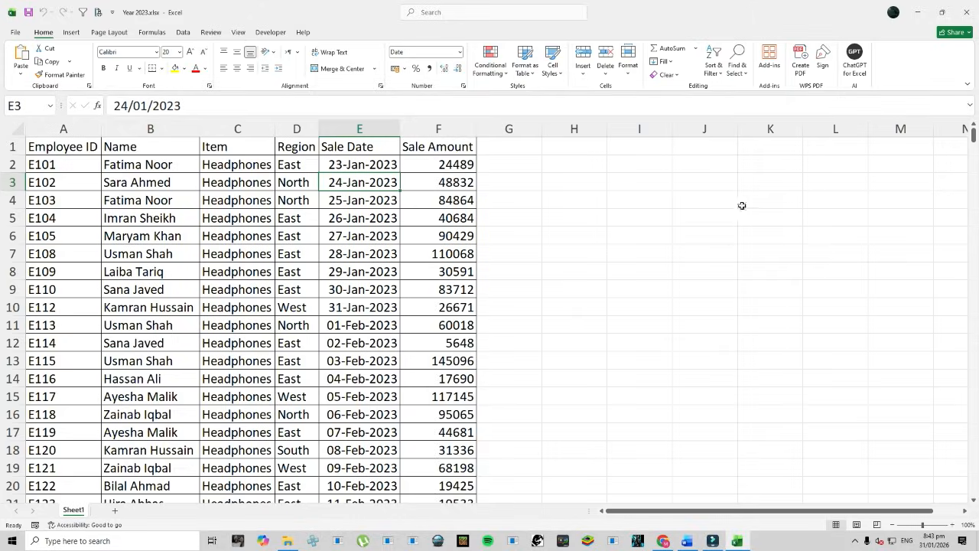
Step: Create a blank workbook and import the files from the folder D:\Excel file\Master Pivot
click(11, 32)
click(137, 129)
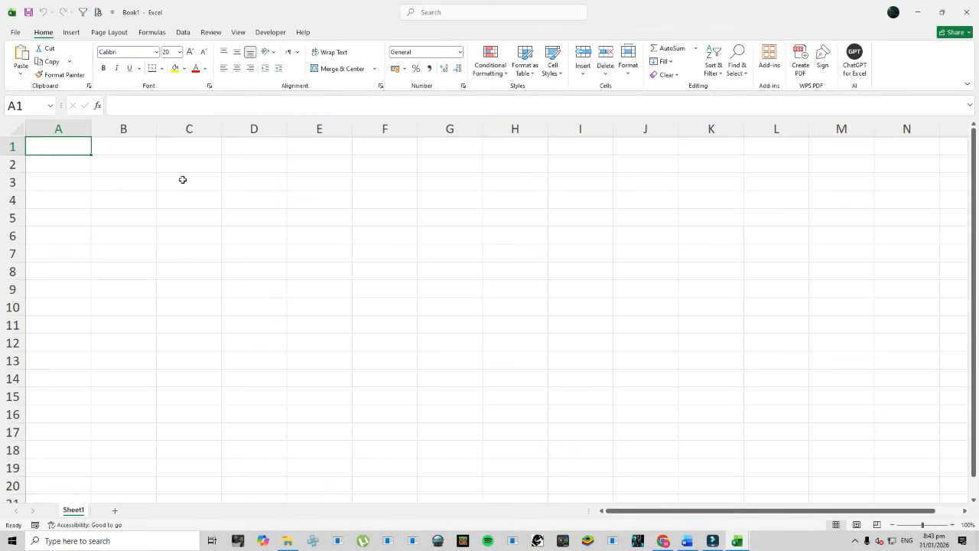
click(183, 34)
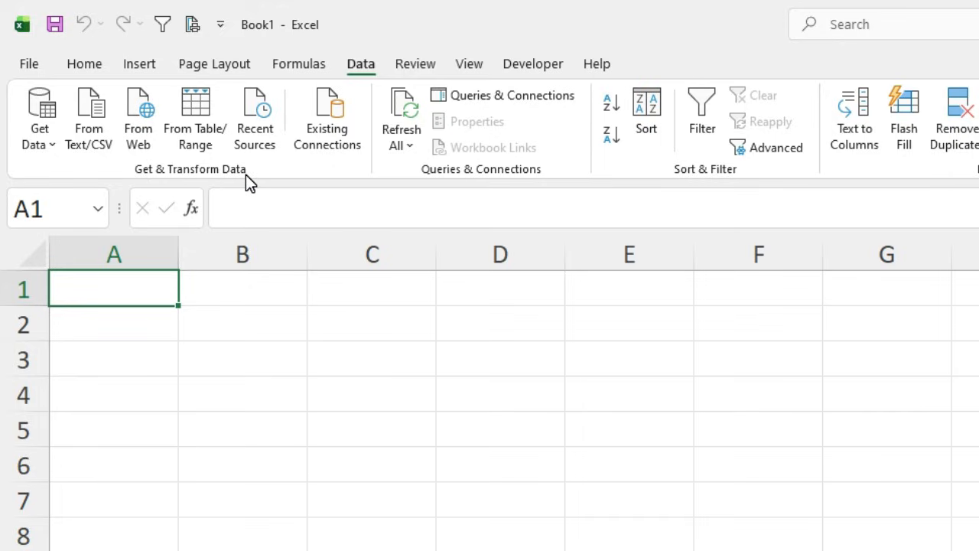
click(53, 145)
mouse_move(89, 178)
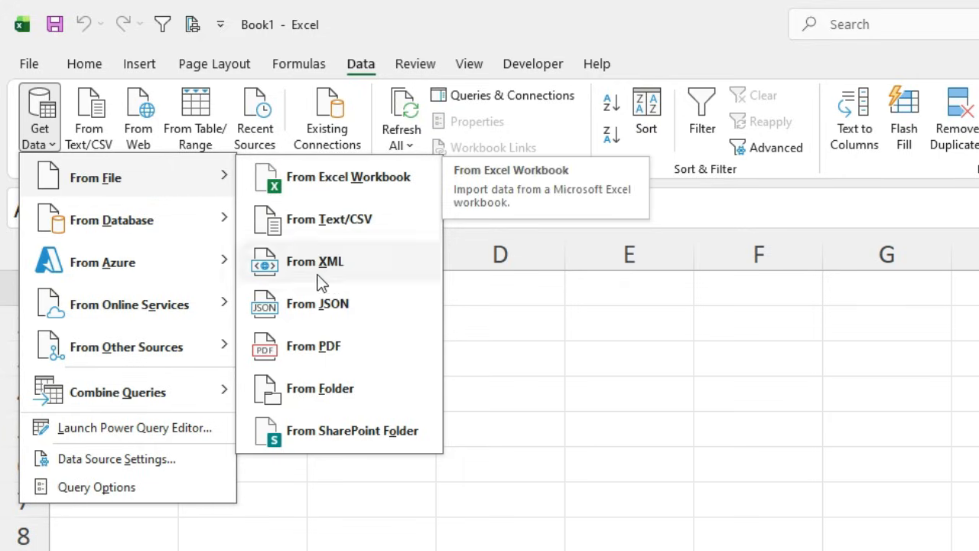
click(324, 391)
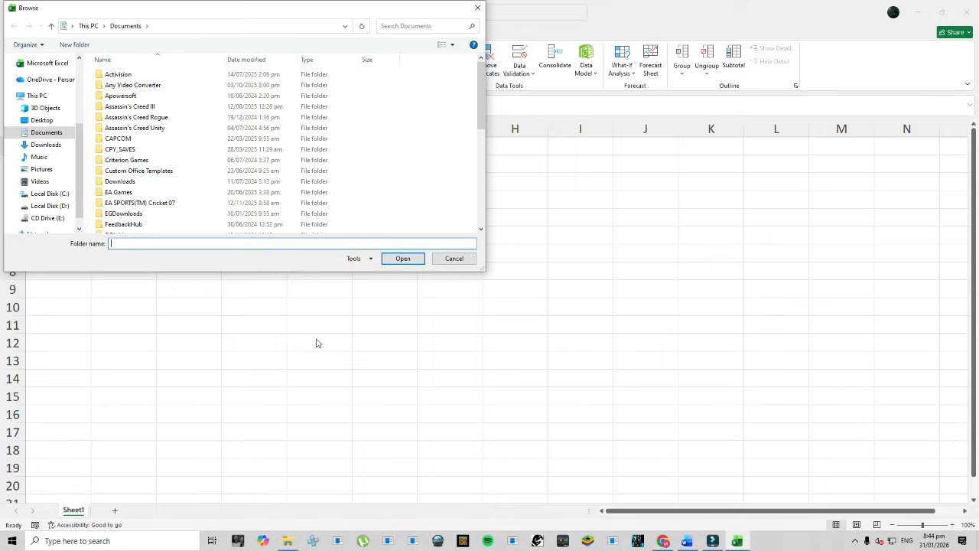
click(50, 205)
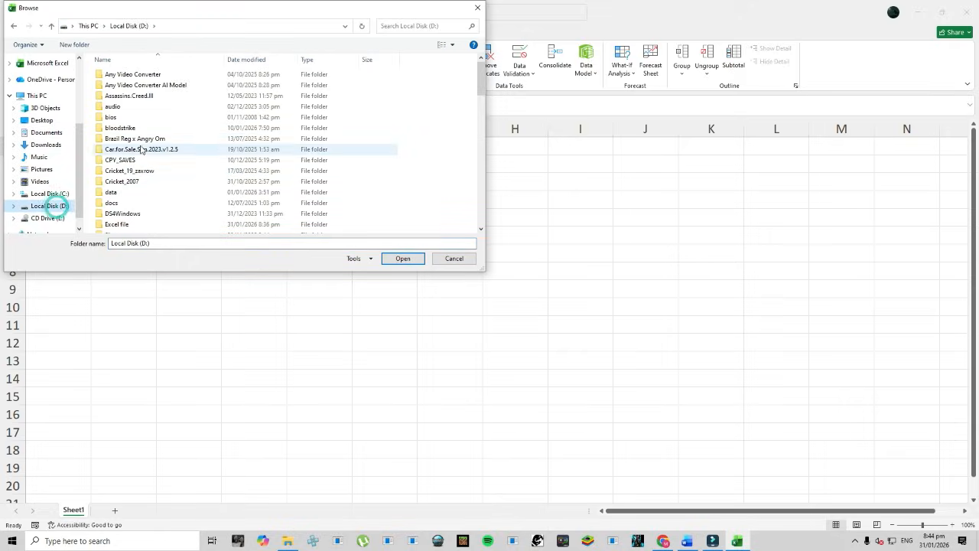
click(138, 139)
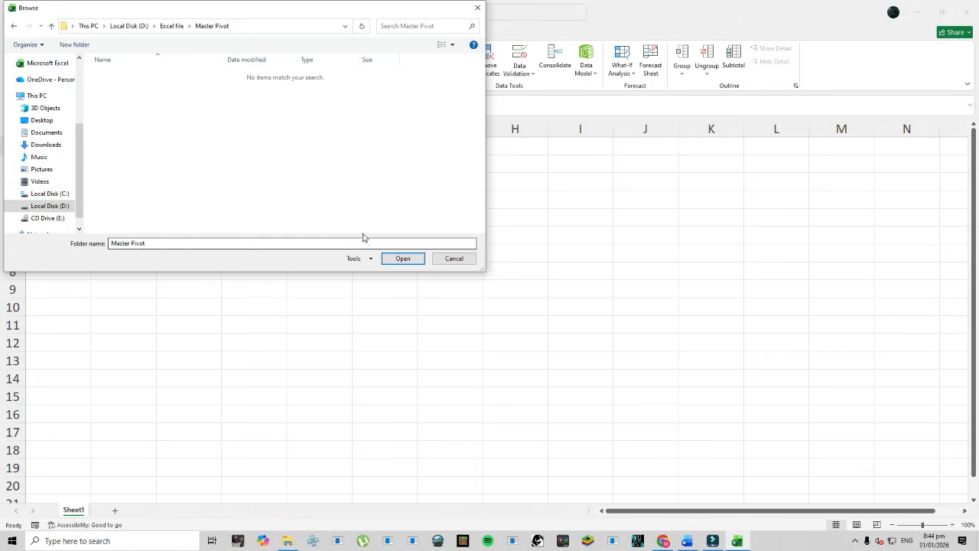
click(400, 262)
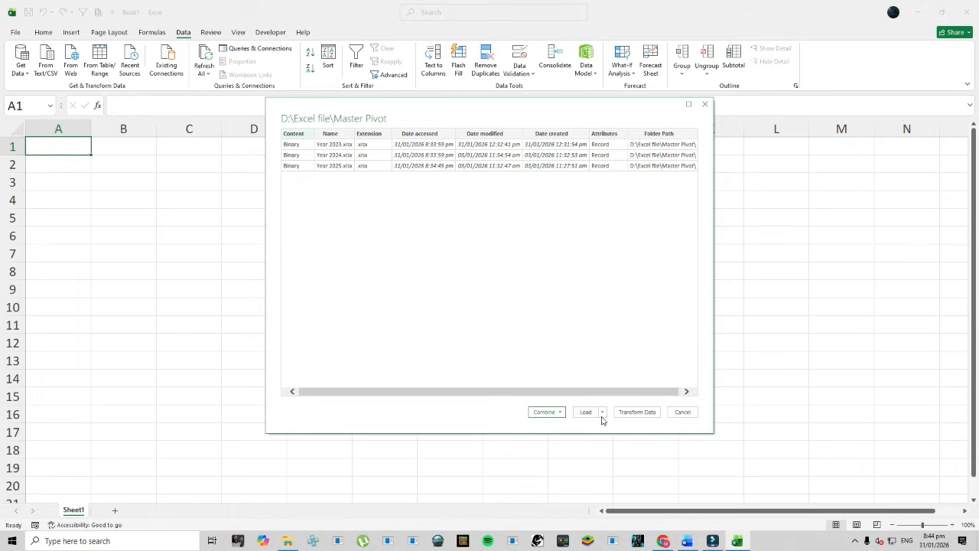
Step: Combine and transform the folder's files, using Sheet1 of the first file as the sample object
click(563, 415)
click(508, 414)
click(560, 413)
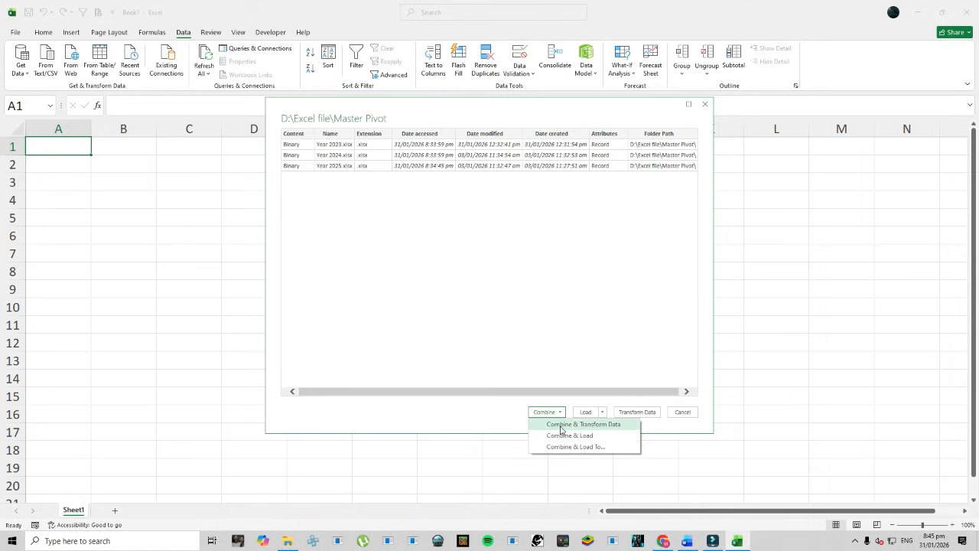
click(599, 426)
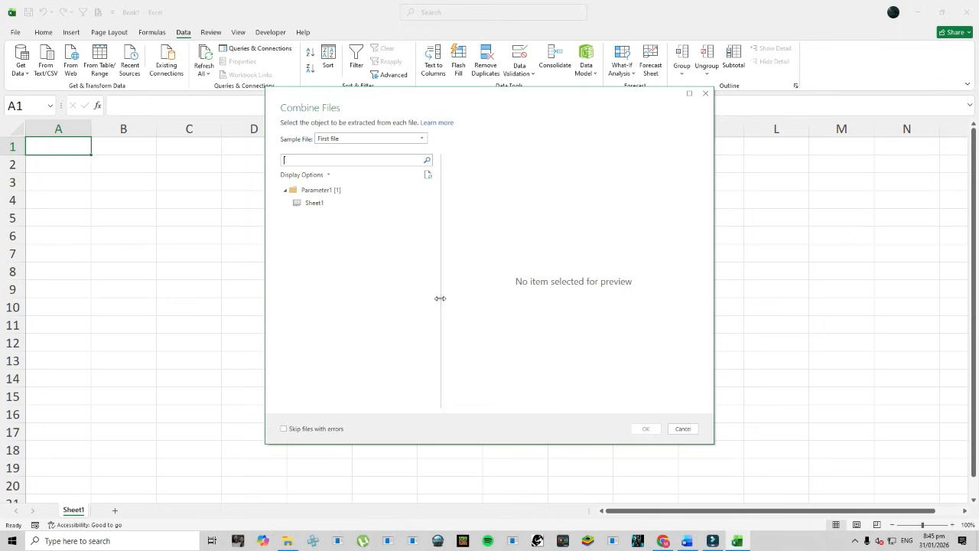
click(319, 204)
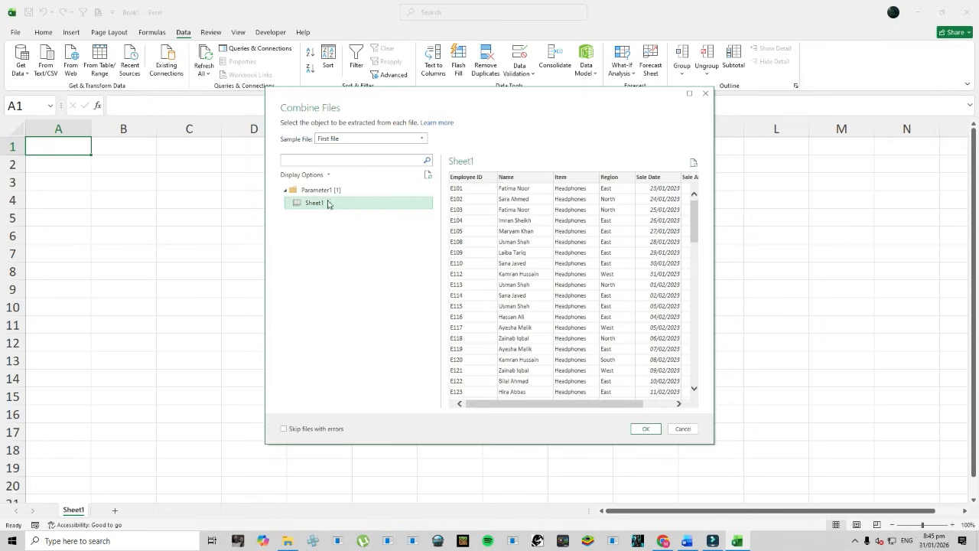
click(644, 433)
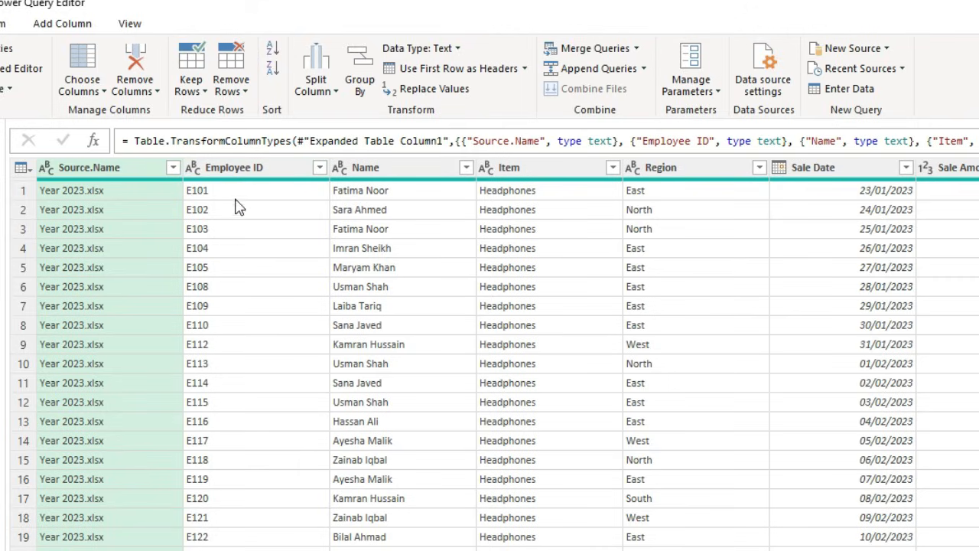
Step: Remove the Source.Name column from the combined query
click(233, 169)
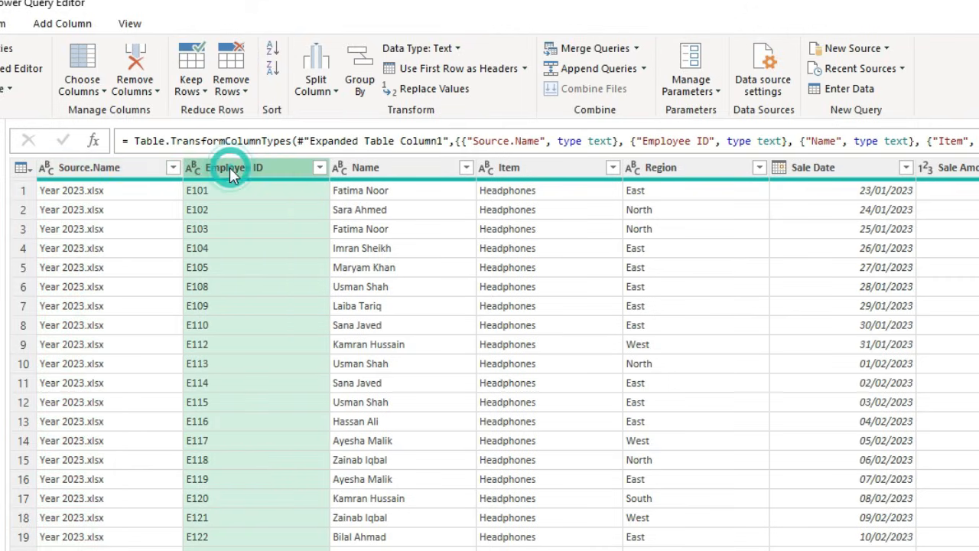
click(115, 167)
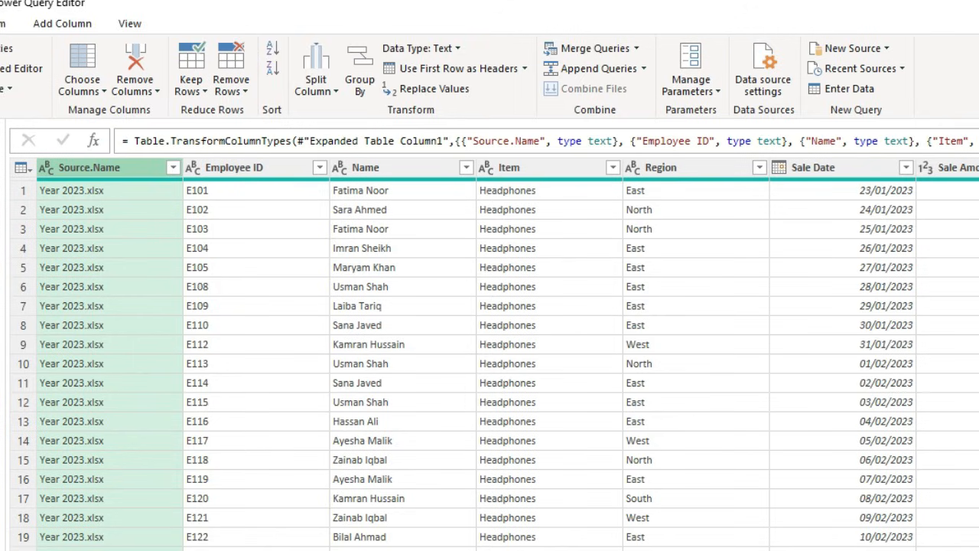
right_click(114, 170)
click(144, 202)
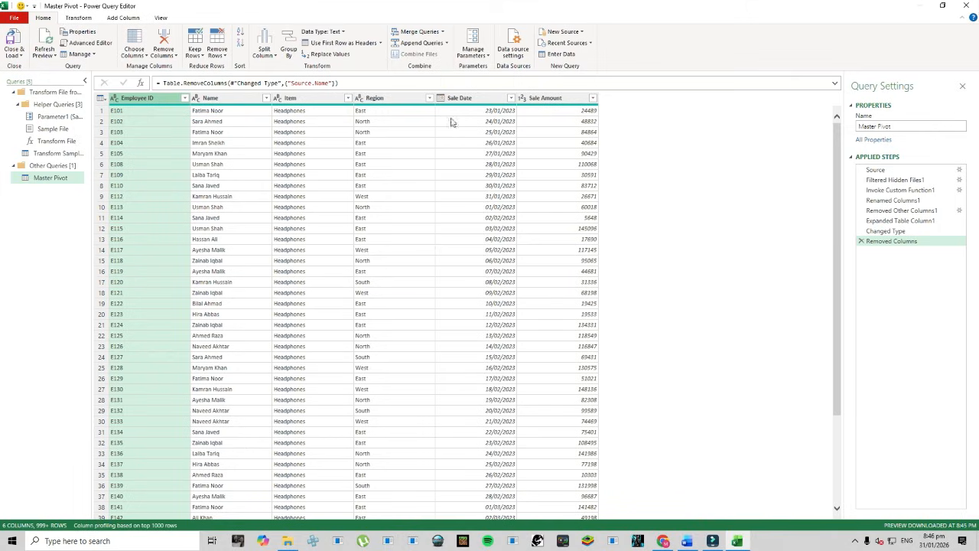
Step: Look through the combined records, load the Master Pivot query into a worksheet and check the loaded table
scroll(541, 352, down, 12)
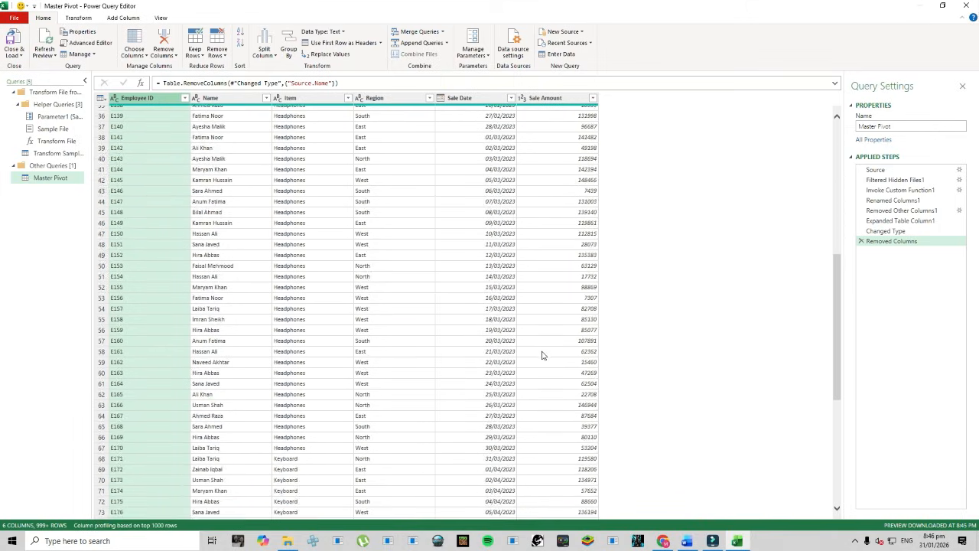
scroll(541, 355, down, 8)
scroll(514, 367, down, 15)
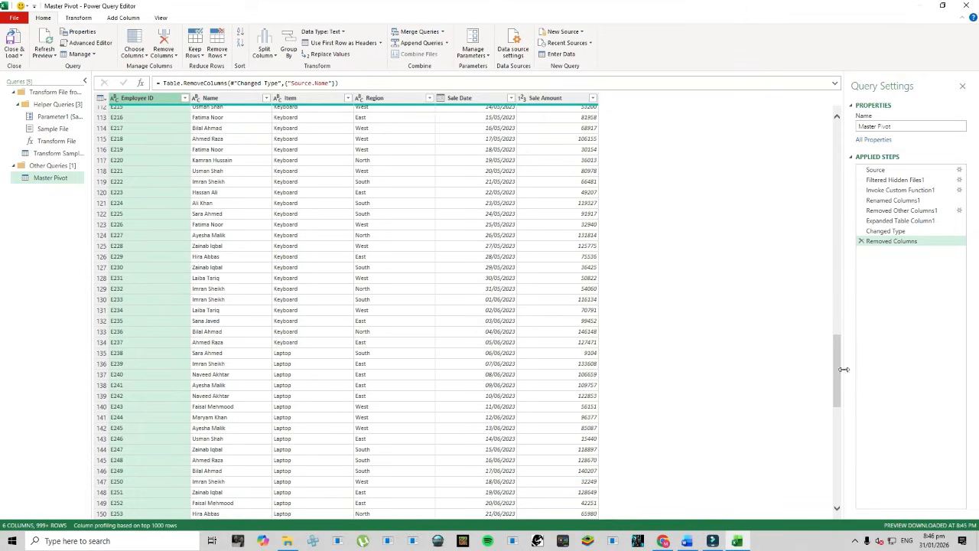
drag(836, 372, 838, 512)
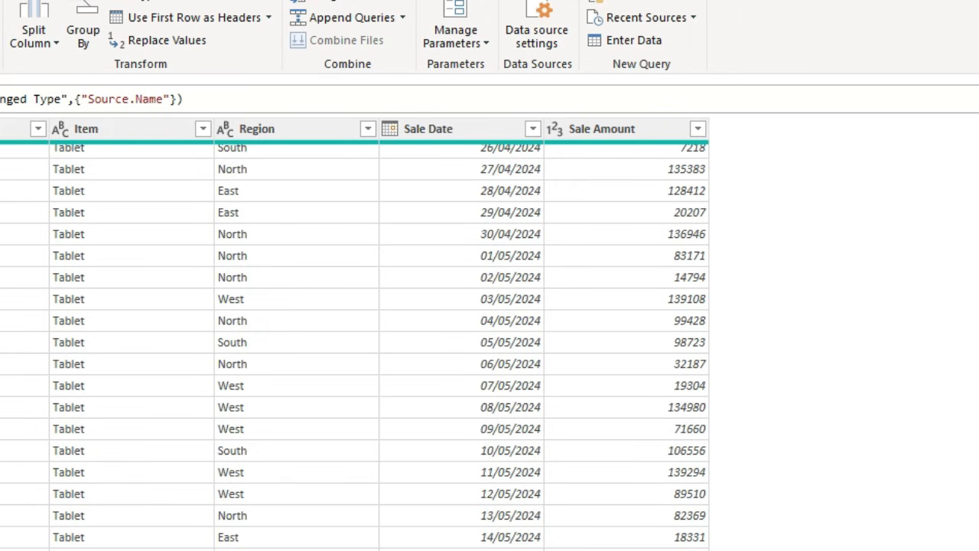
drag(836, 427, 836, 115)
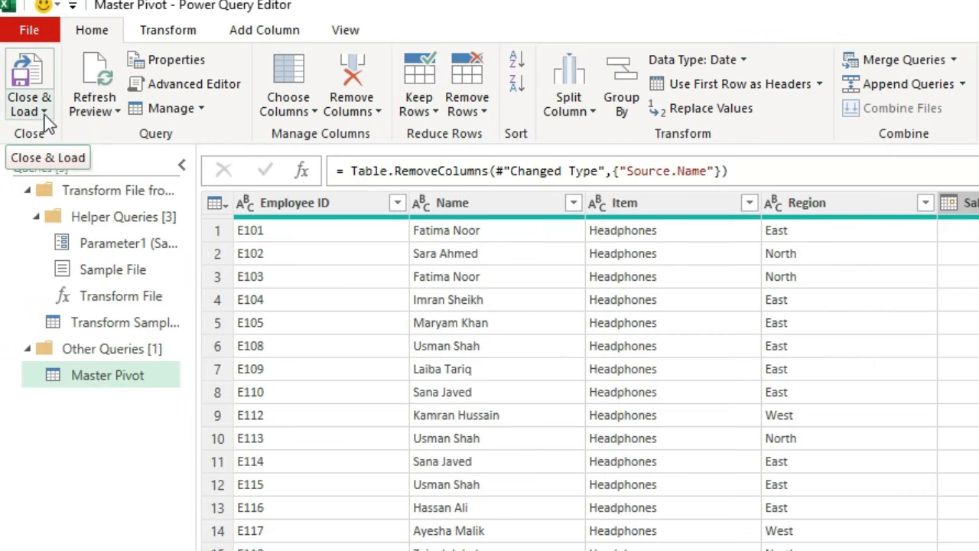
click(45, 113)
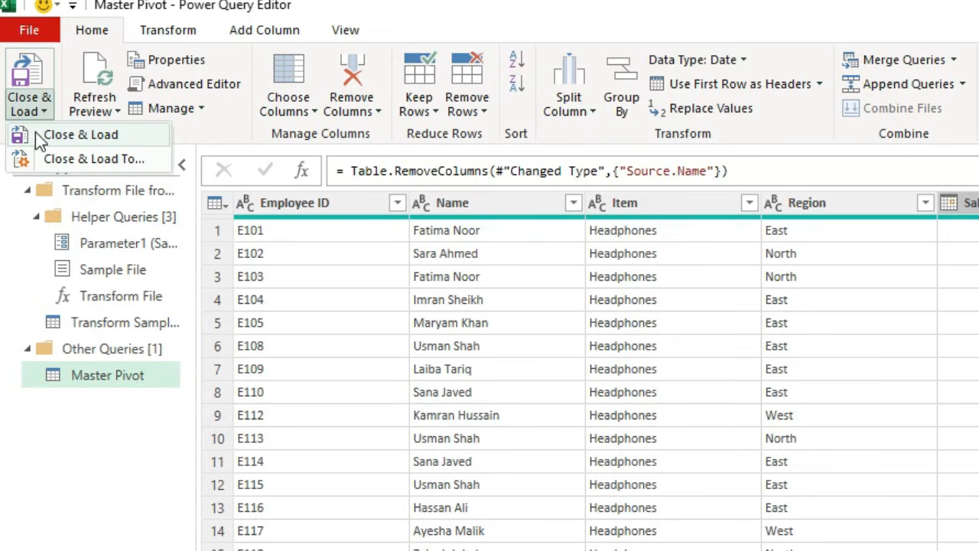
click(95, 132)
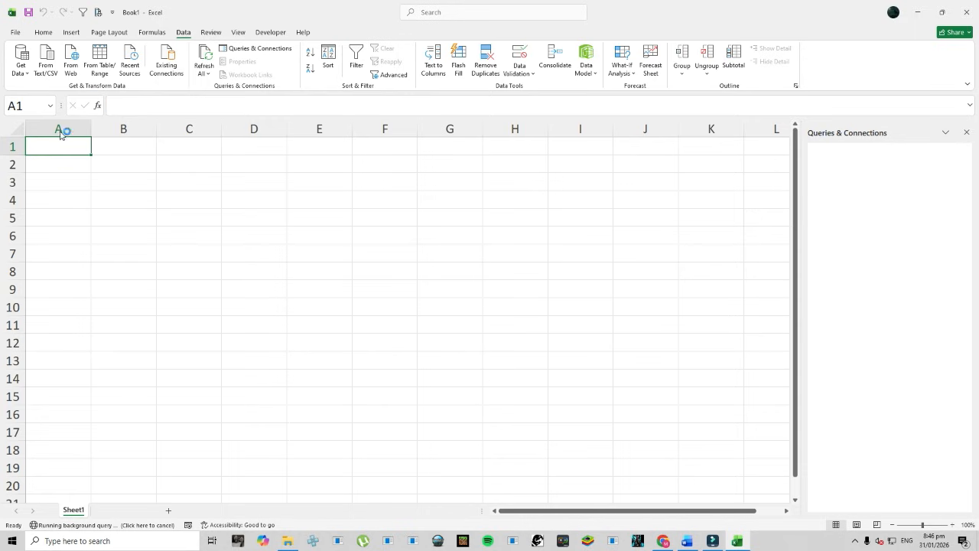
scroll(376, 275, down, 12)
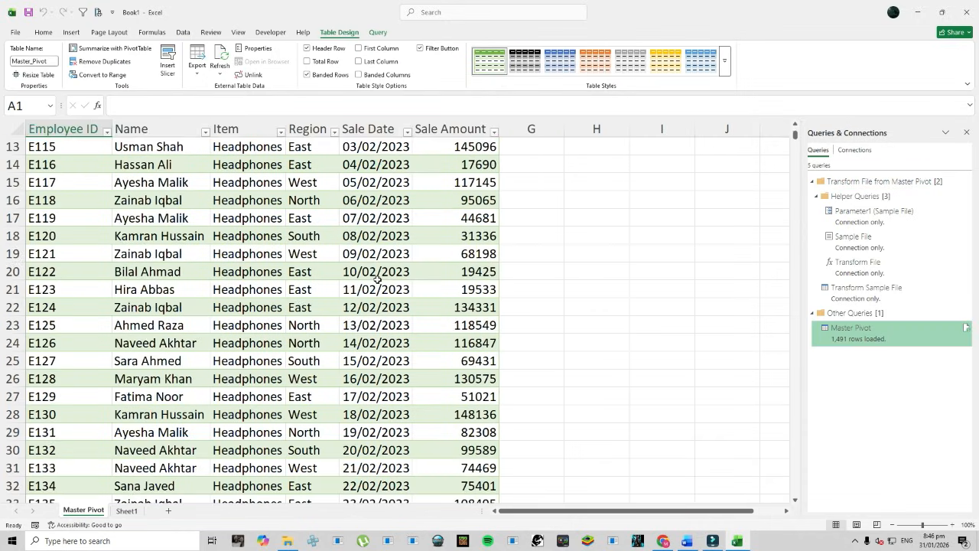
scroll(392, 298, up, 12)
click(390, 253)
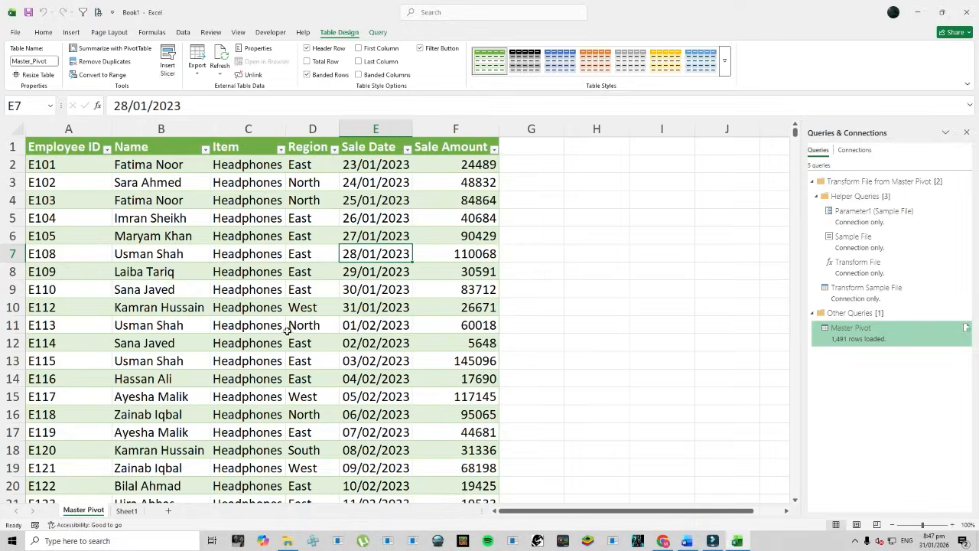
Step: Switch to File Explorer and copy Year 2026.xlsx from the Sales Data 2026 folder into the Master Pivot folder
click(287, 541)
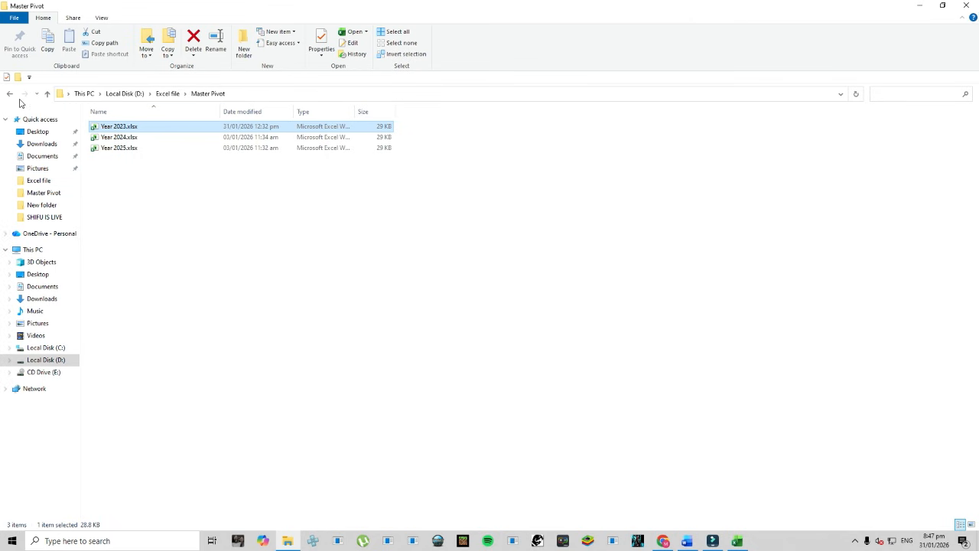
click(47, 93)
double_click(611, 141)
right_click(122, 127)
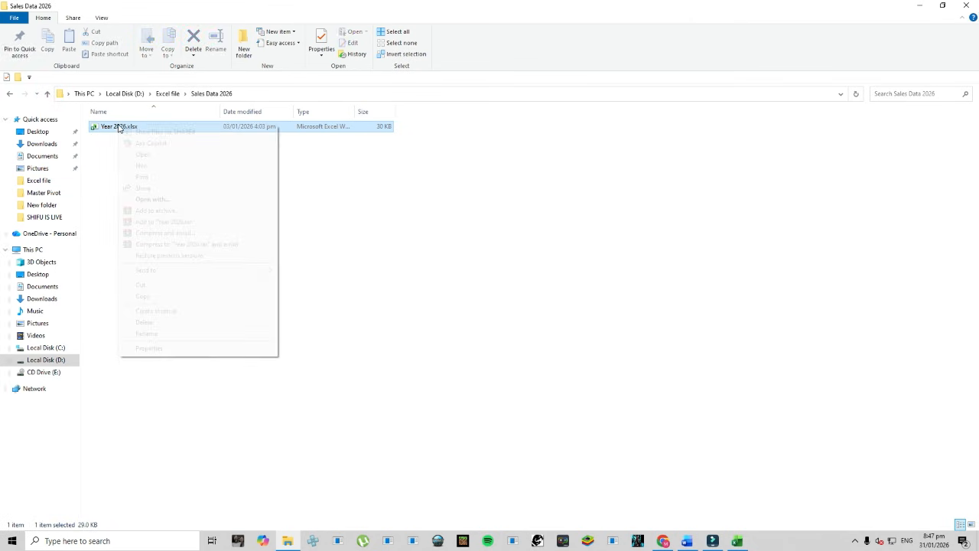
click(46, 94)
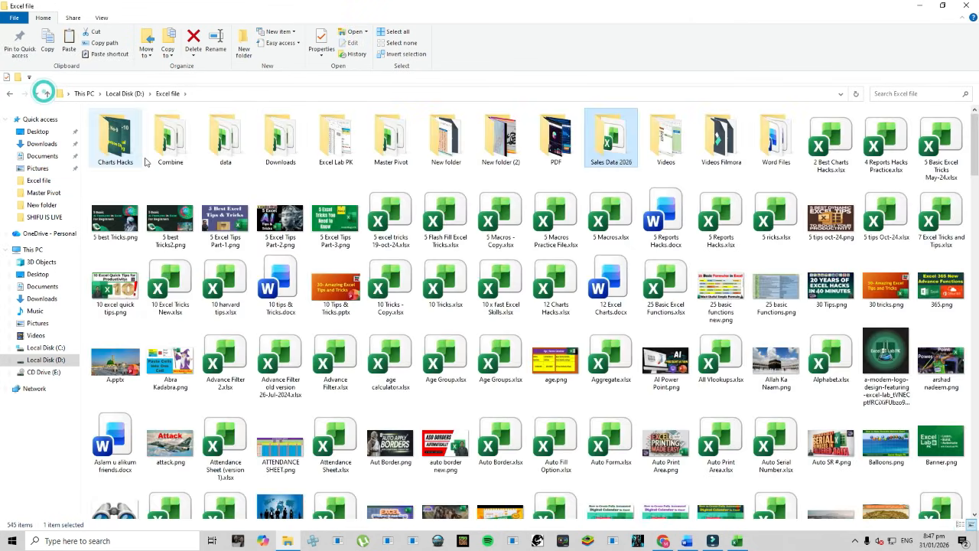
double_click(384, 141)
right_click(197, 224)
click(222, 295)
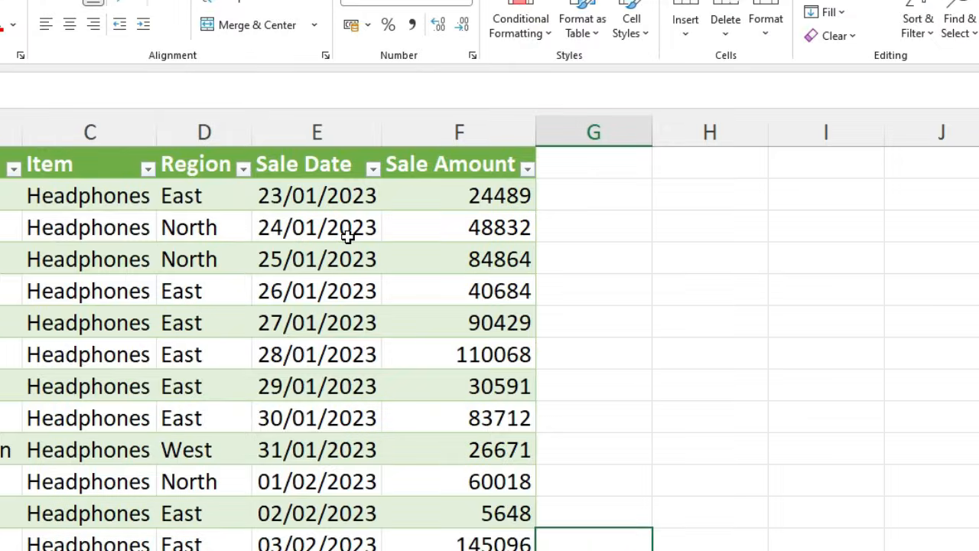
Step: Check the years listed in the Sale Date filter of the Master Pivot table, then refresh the table from its query
click(375, 169)
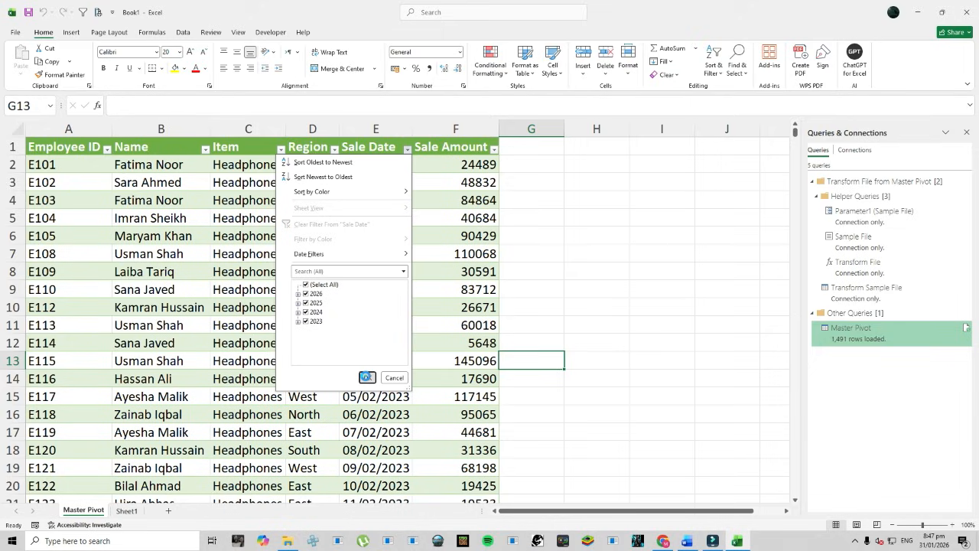
click(367, 376)
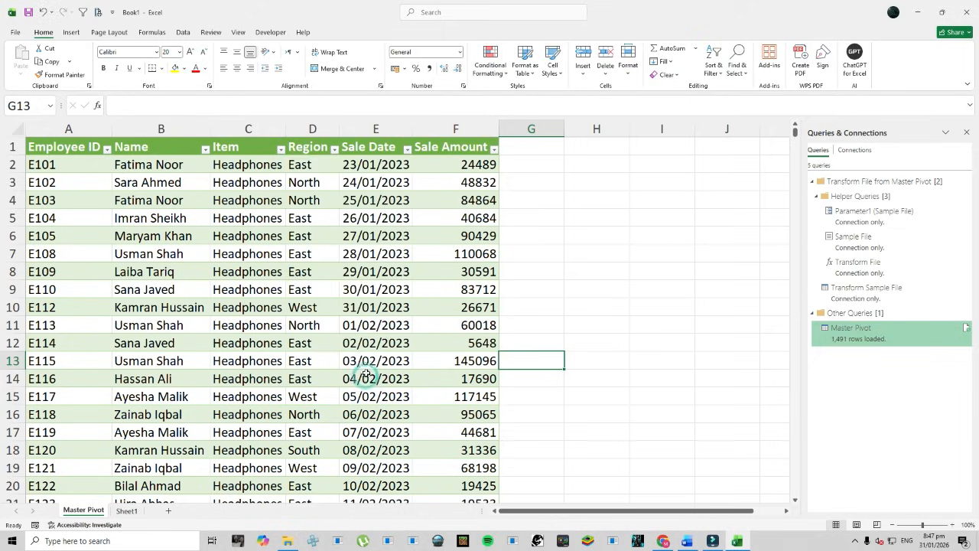
click(366, 272)
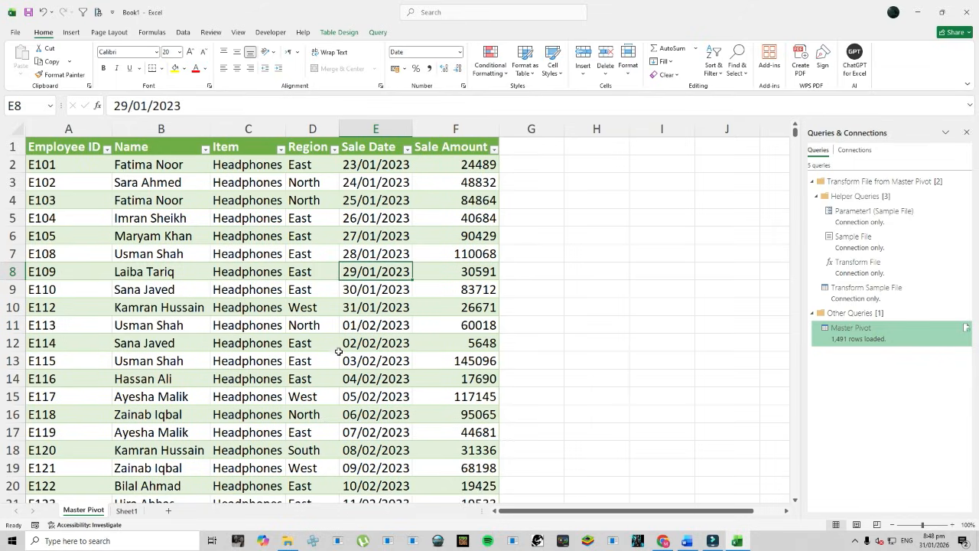
right_click(369, 200)
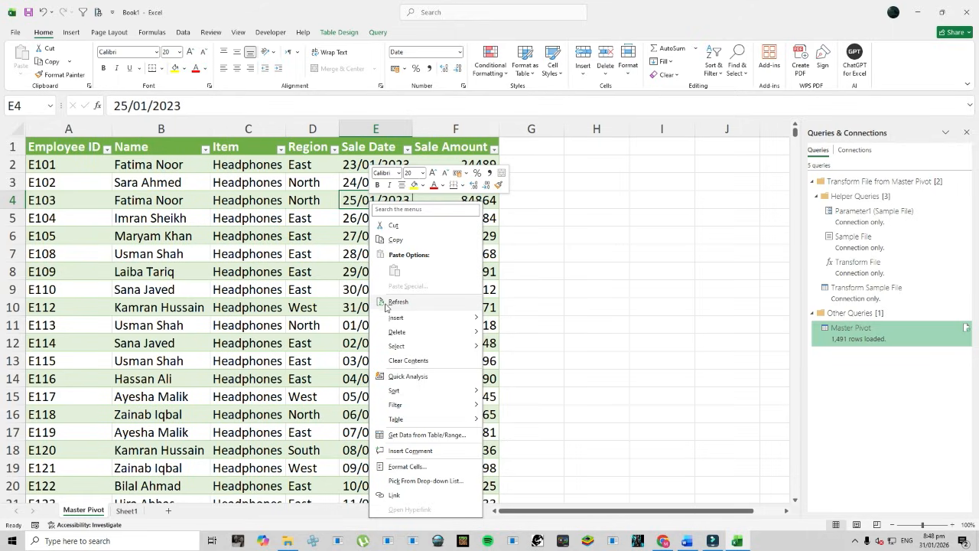
click(399, 303)
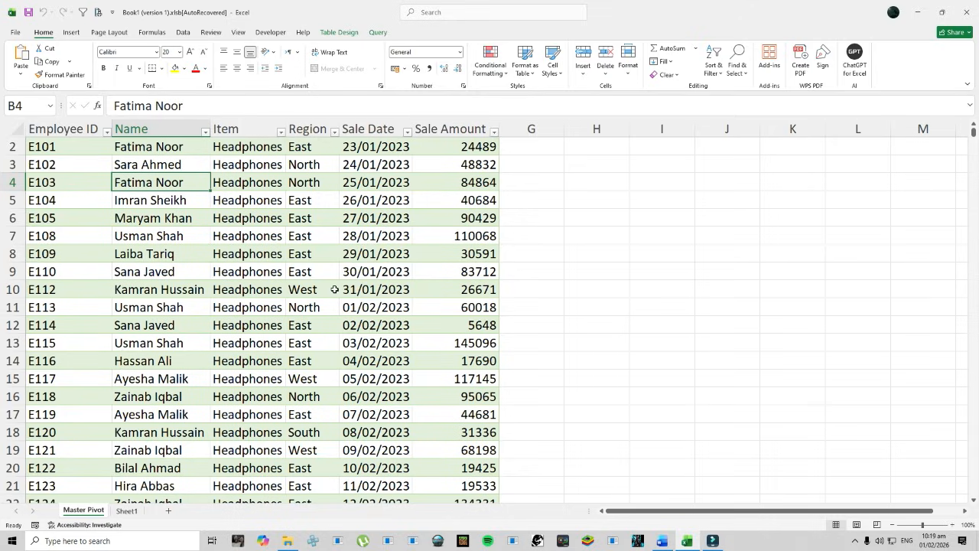
Step: Switch to Word and review the dashboard plan's KPI card and chart list and the Pivot 1 fields
click(663, 541)
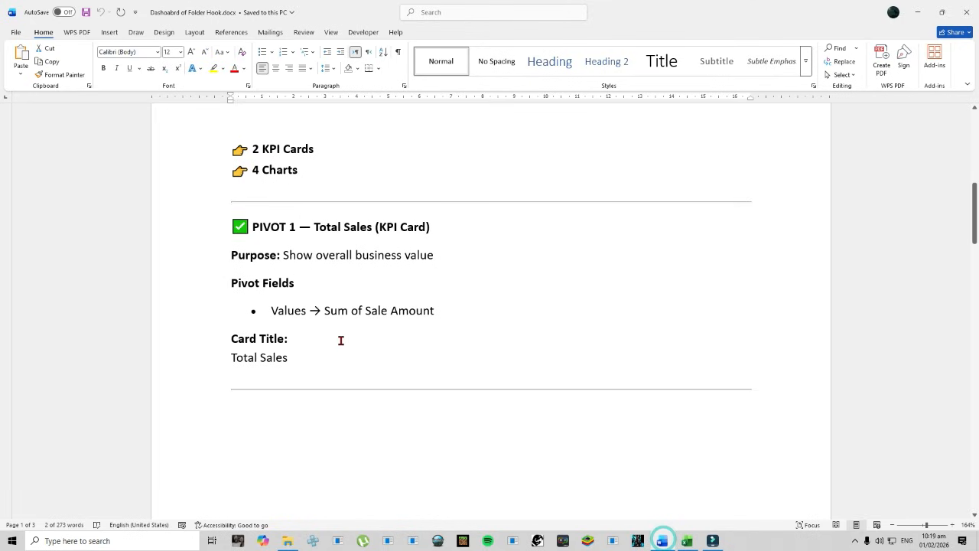
drag(233, 148, 332, 148)
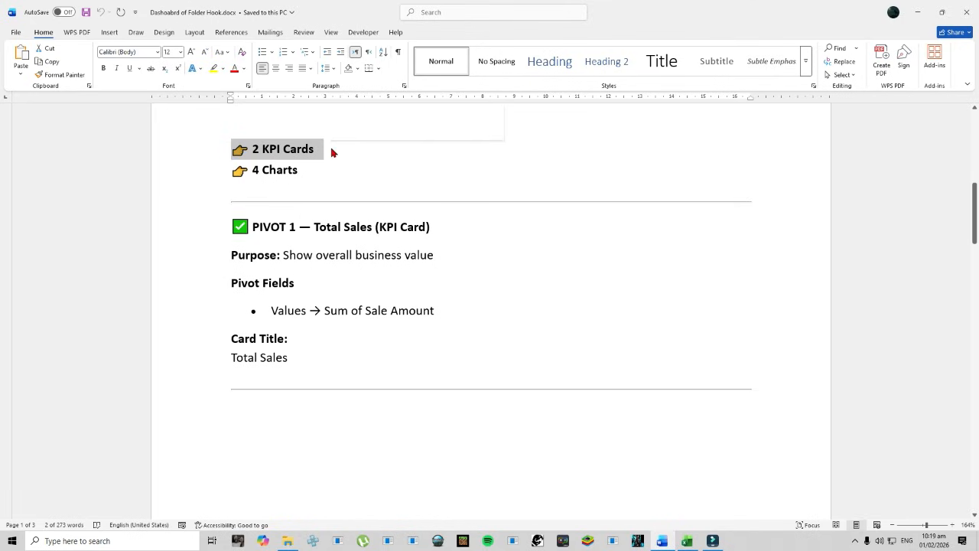
drag(234, 170, 310, 210)
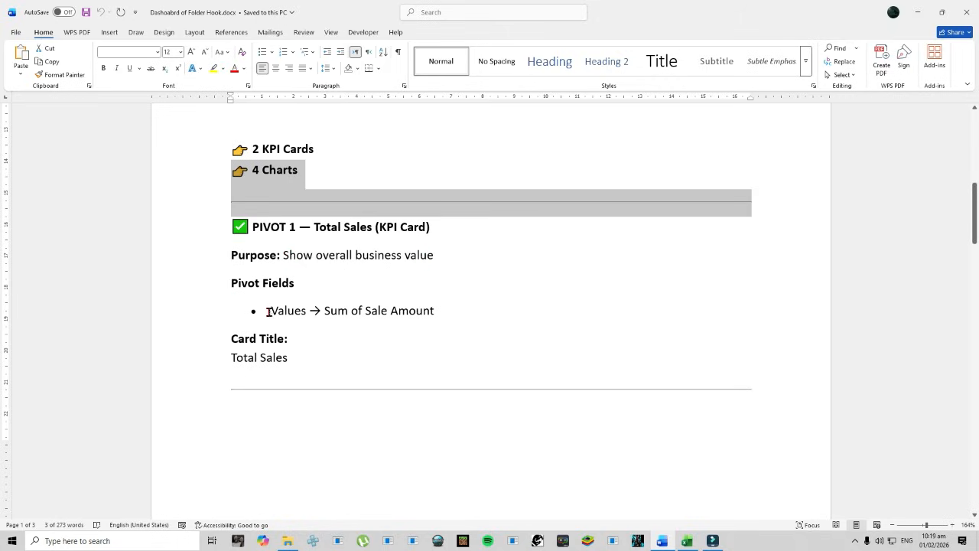
click(226, 283)
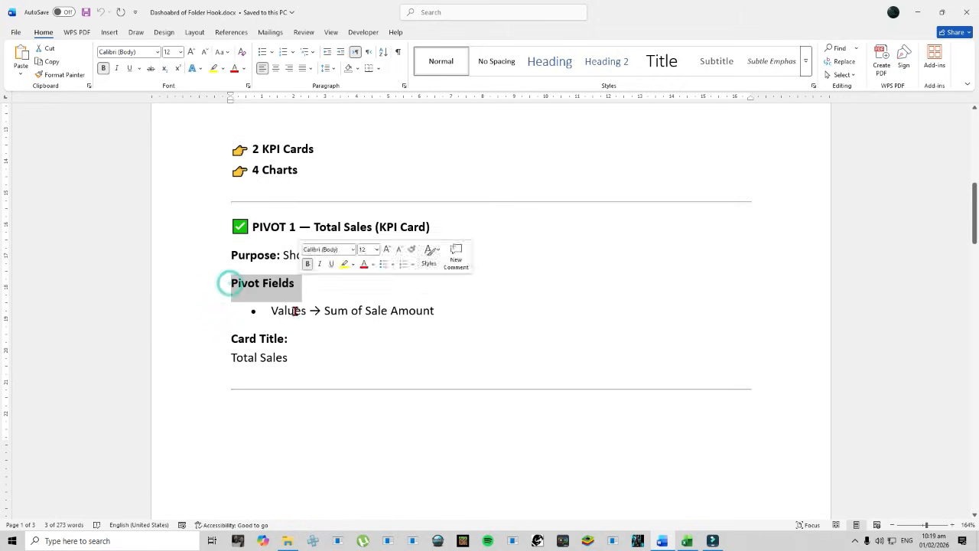
drag(271, 311, 308, 310)
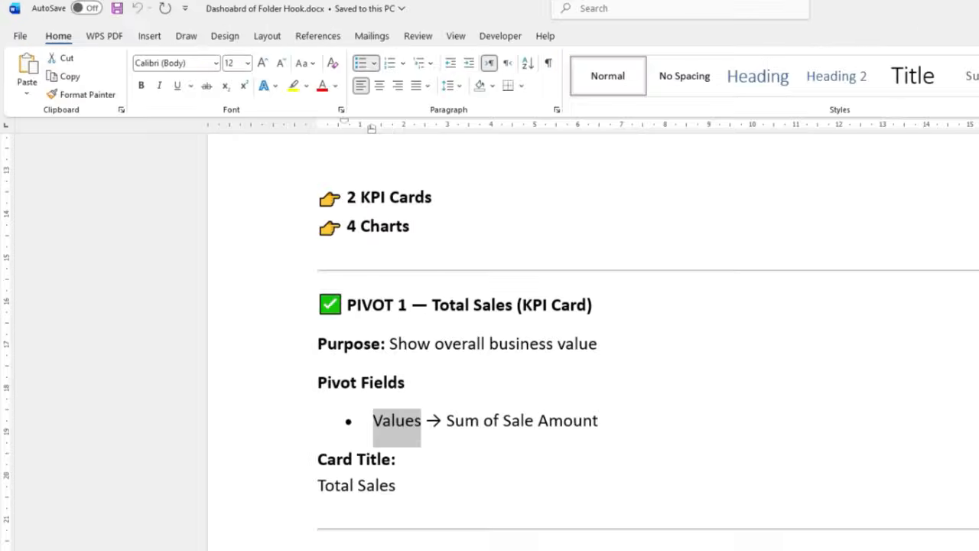
Step: Switch back to Excel and create a PivotTable from Master_Pivot on a new worksheet, with Sum of Sale Amount as its values
click(687, 540)
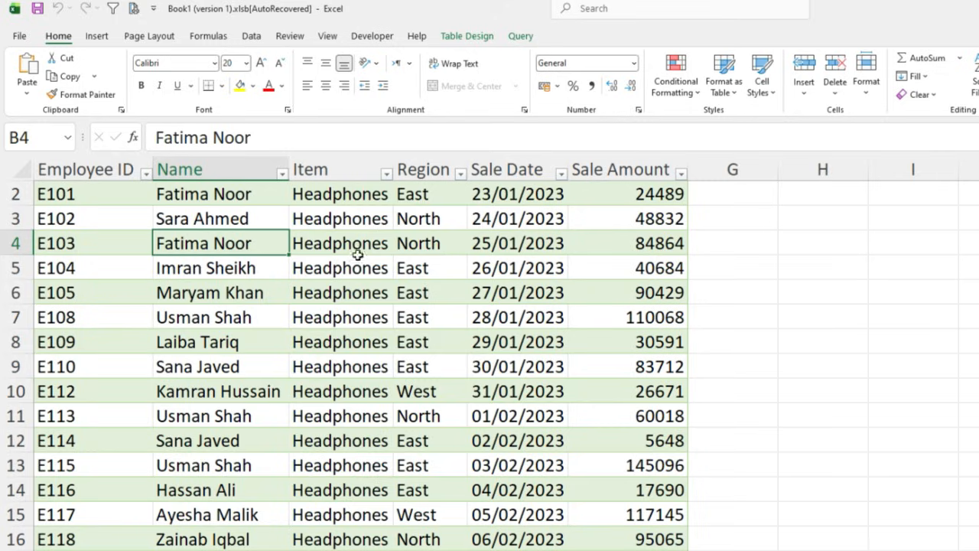
click(99, 36)
click(33, 65)
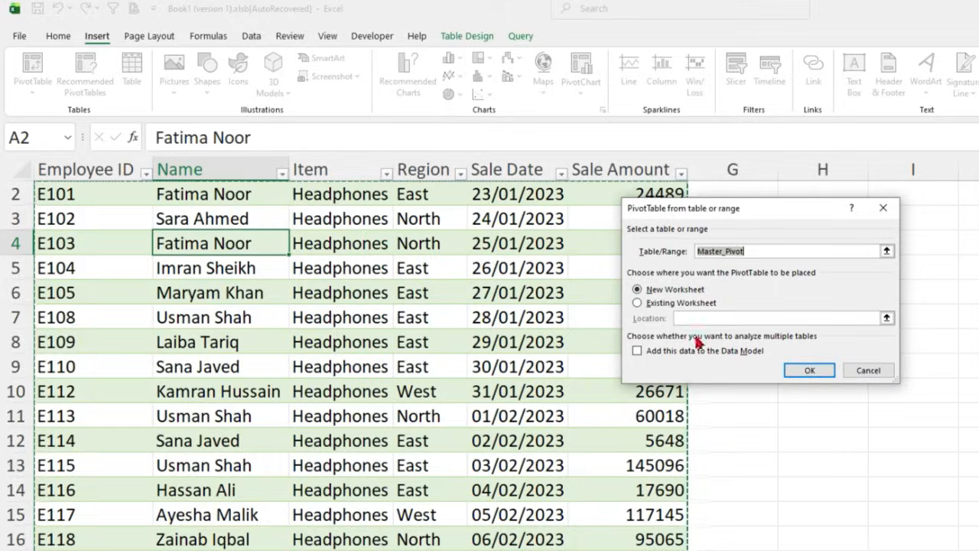
click(809, 371)
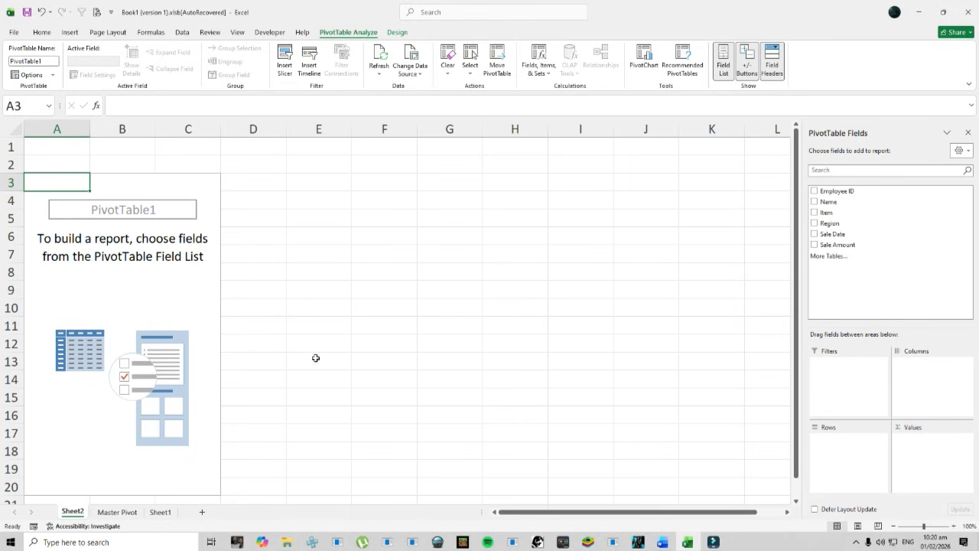
click(814, 244)
drag(921, 462, 924, 445)
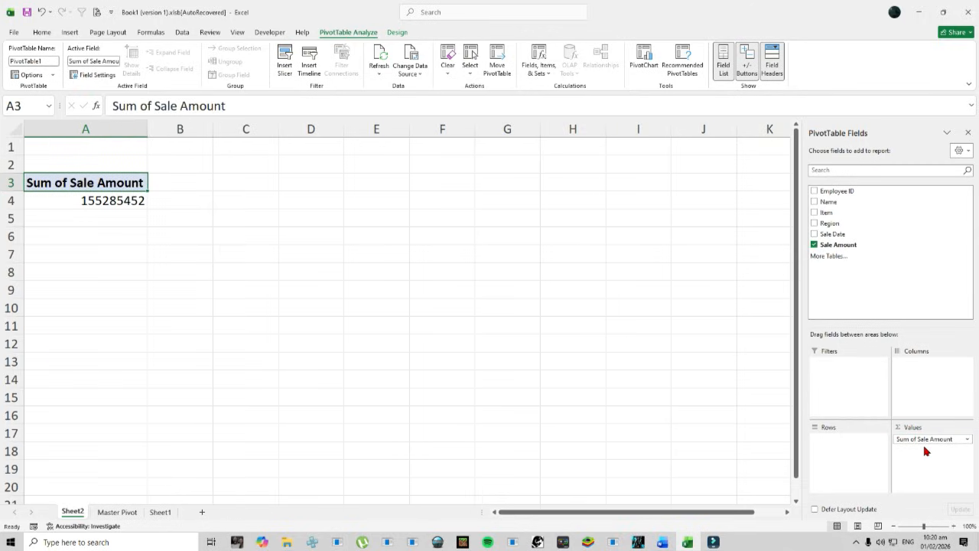
Step: Copy the Sum of Sale Amount PivotTable in A3:A4, paste it as a link at A7 and check the linked value cell
drag(88, 182, 89, 195)
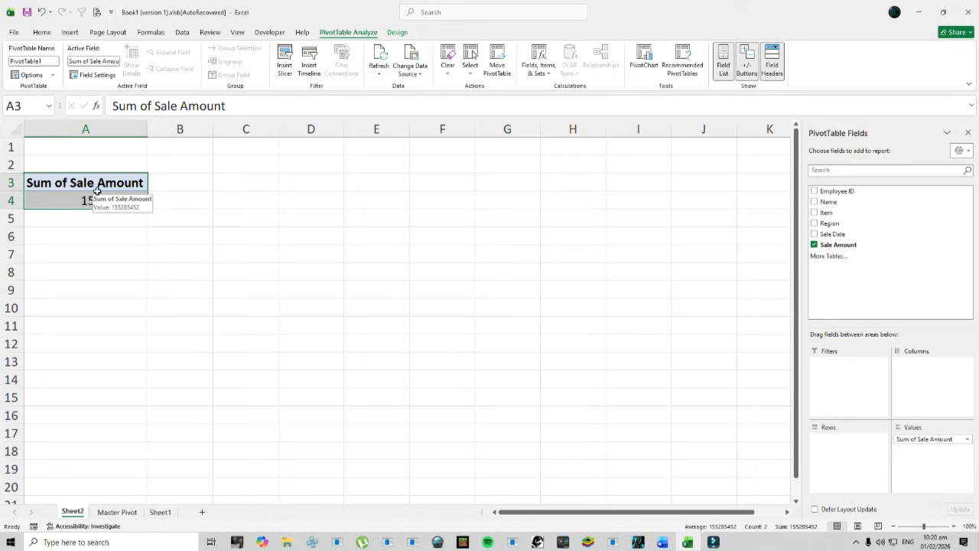
key(ctrl+c)
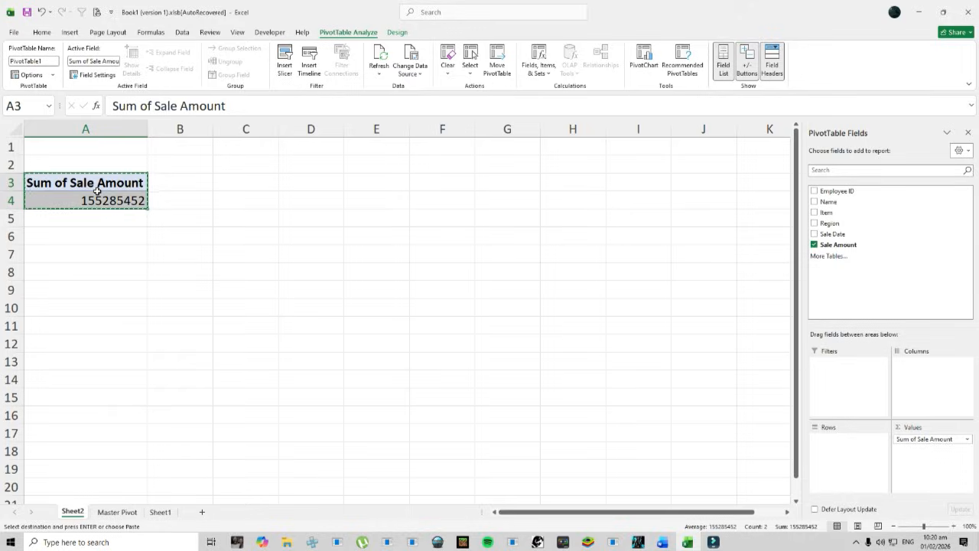
click(83, 255)
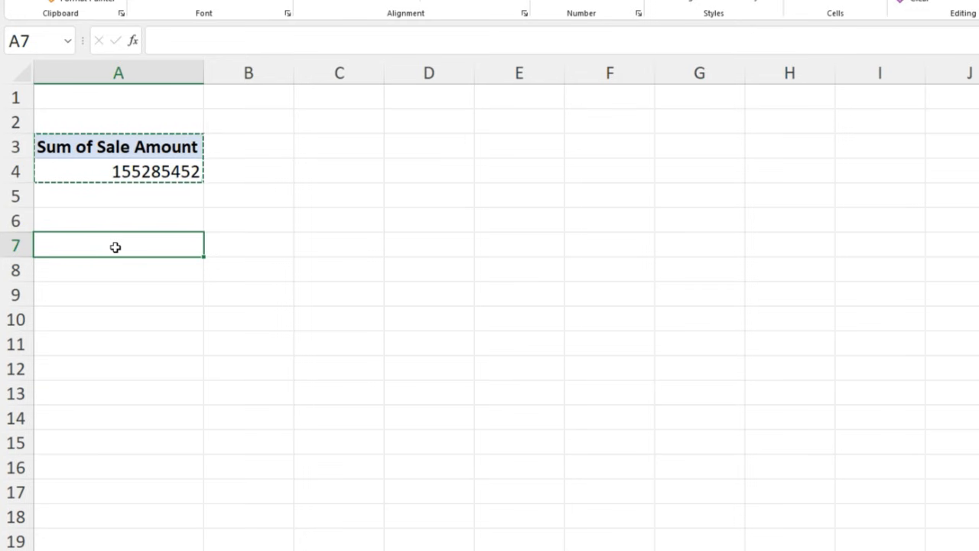
right_click(115, 247)
mouse_move(263, 346)
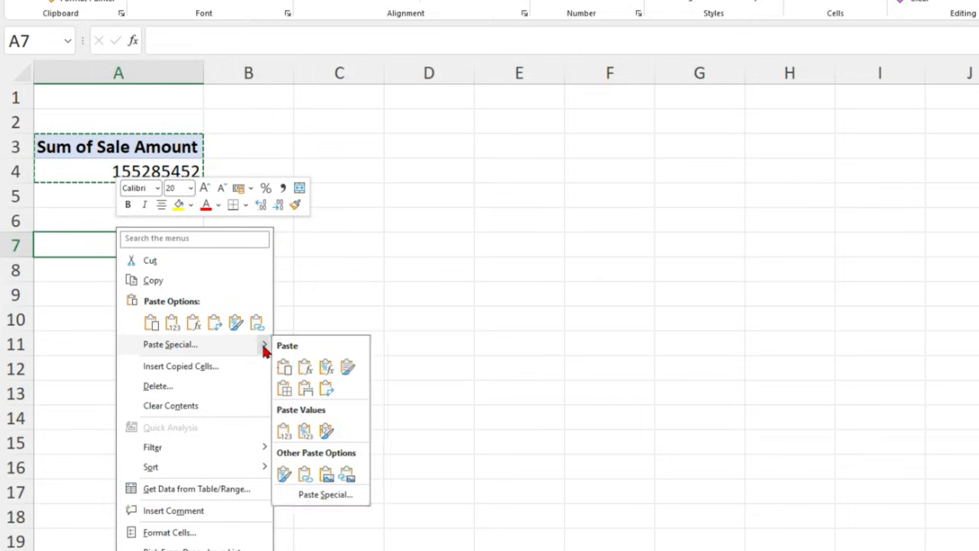
click(305, 475)
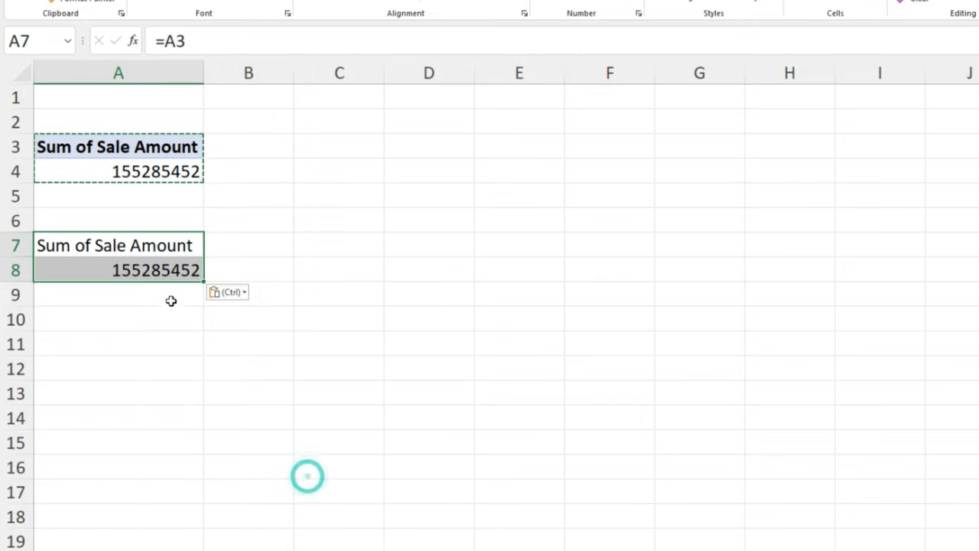
click(113, 270)
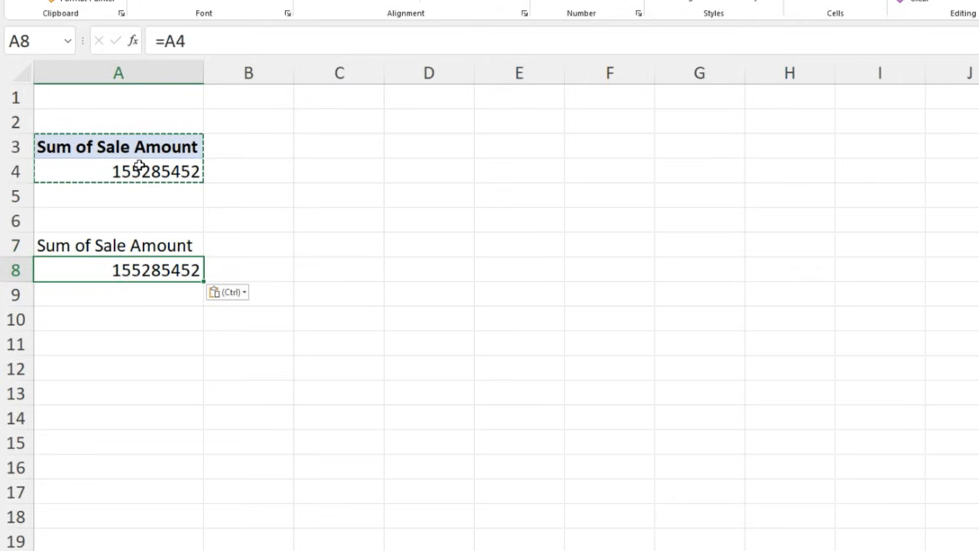
click(145, 269)
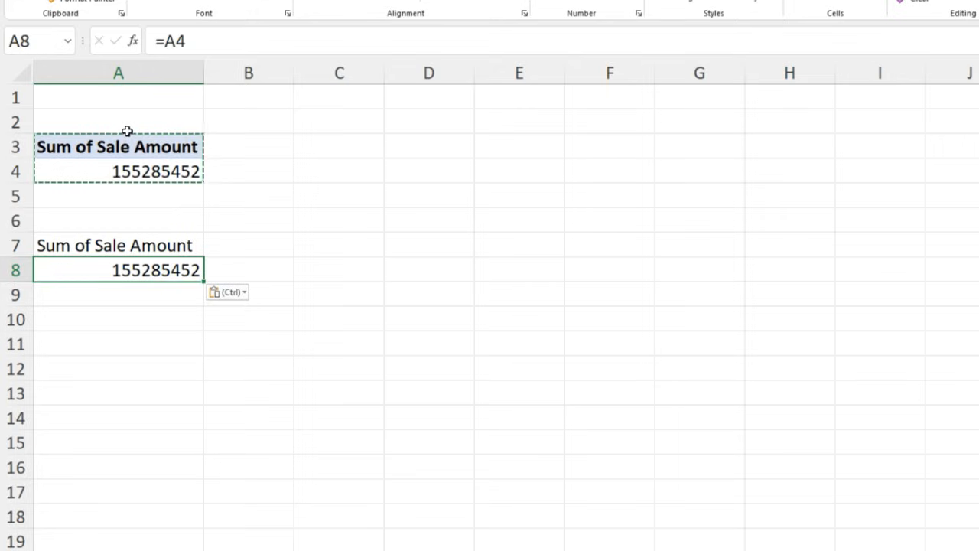
Step: Duplicate the Sum of Sale Amount PivotTable from A3:A4 to C3 and autofit column C
drag(115, 143, 122, 168)
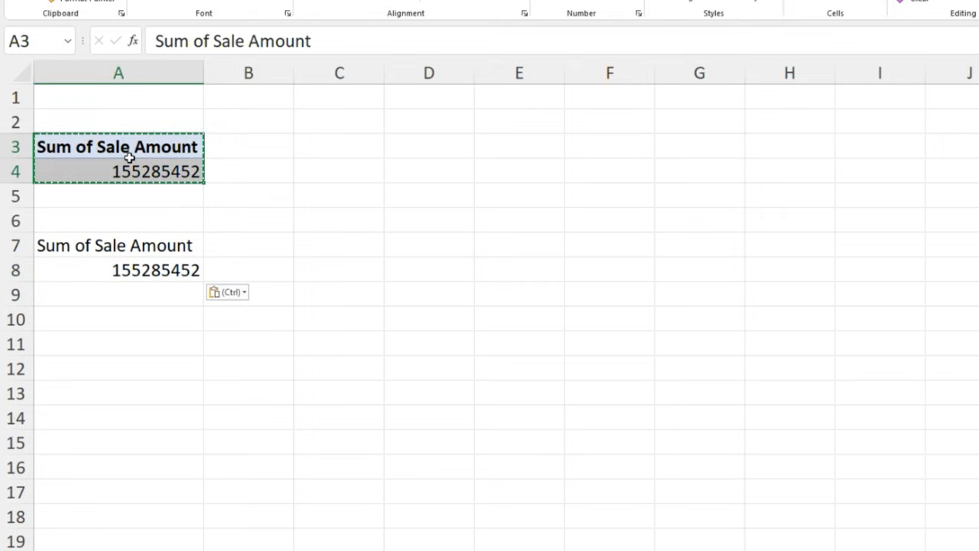
key(ctrl+c)
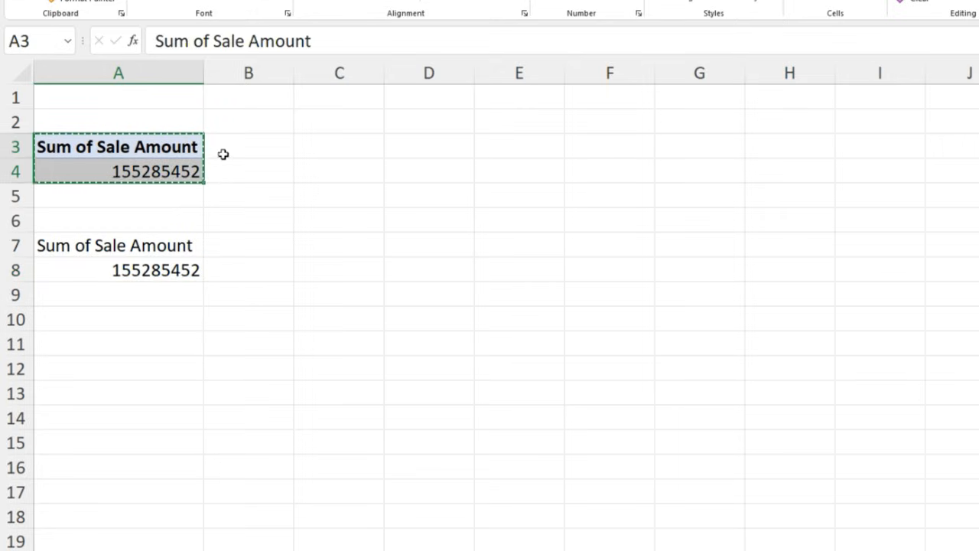
click(345, 145)
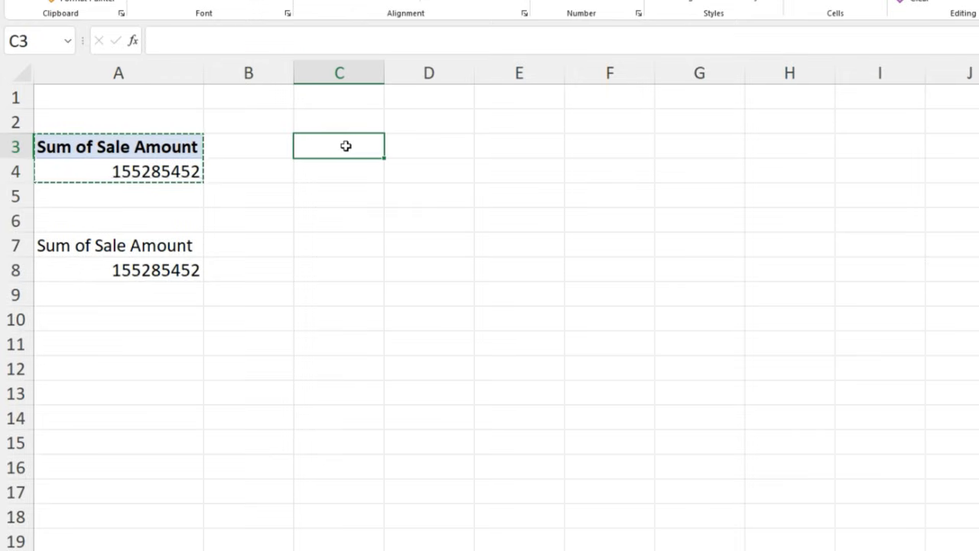
key(ctrl+v)
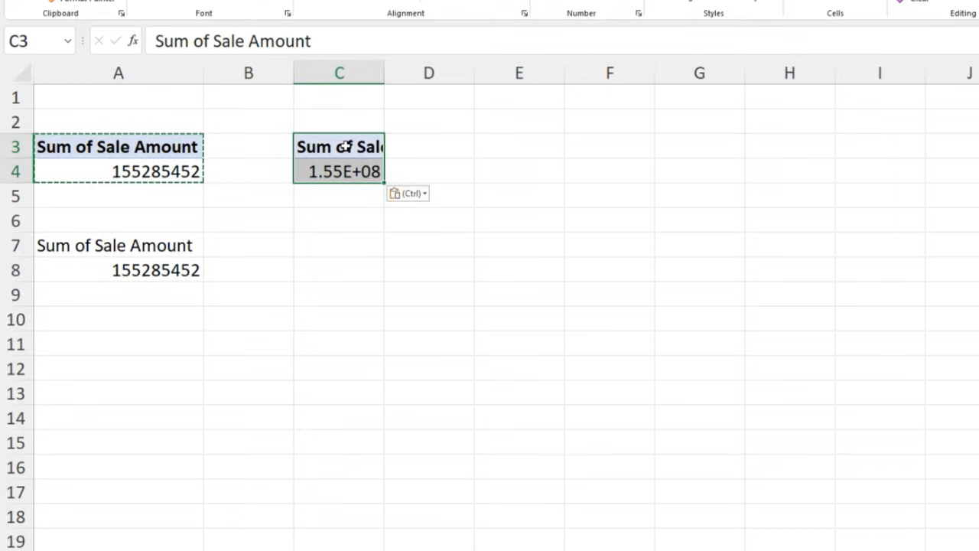
double_click(384, 73)
Step: Consult the Pivot 2 fields in the Word plan and replace Sale Amount with Count of Employee ID in the copied PivotTable's values
key(alt+Tab)
scroll(521, 436, down, 7)
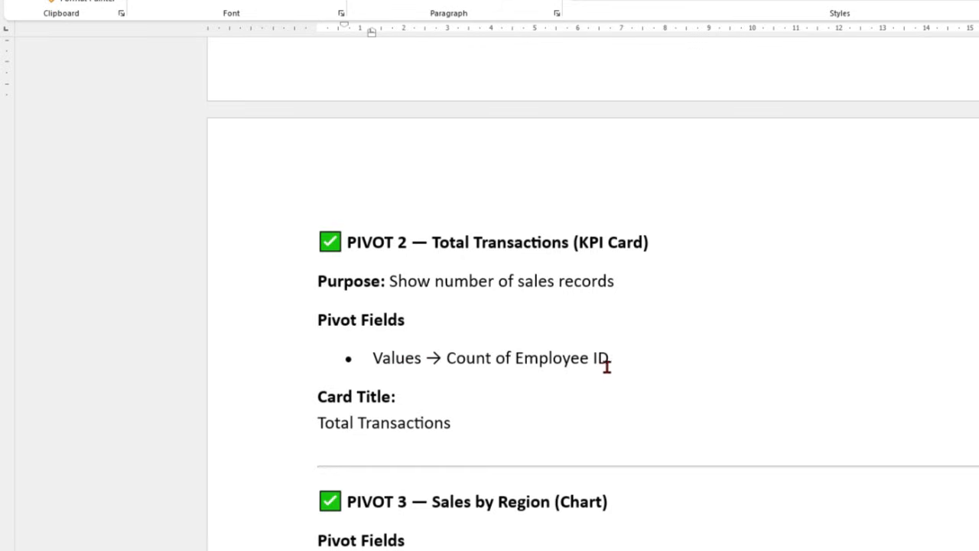
key(alt+Tab)
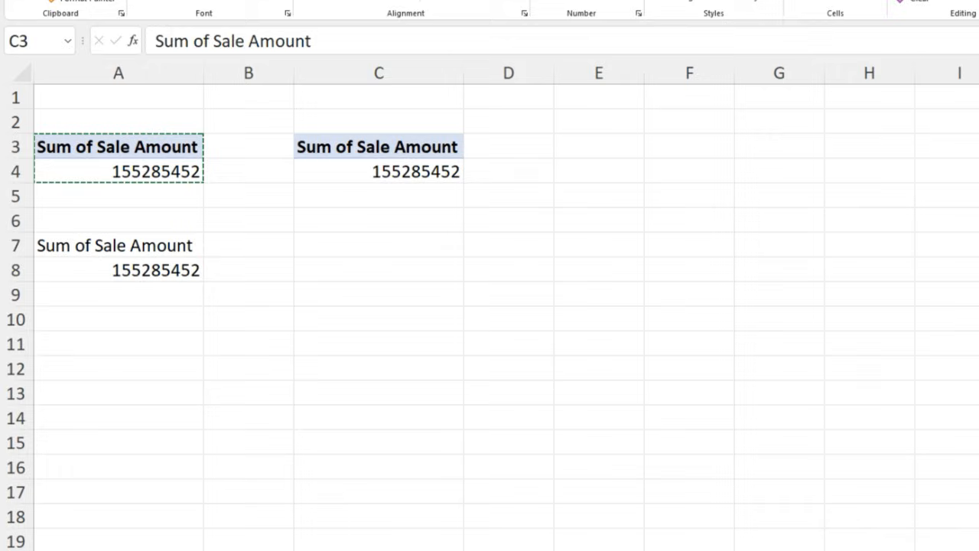
click(363, 164)
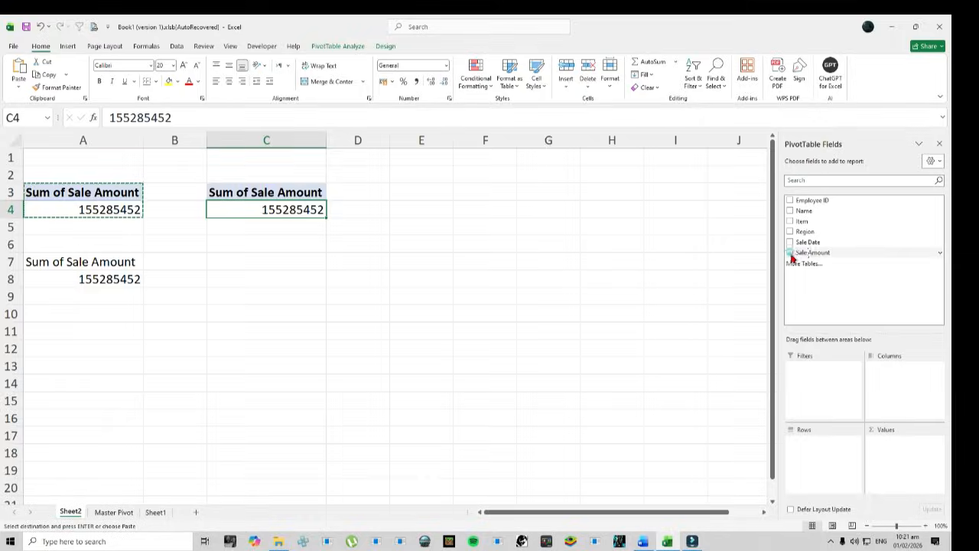
click(790, 252)
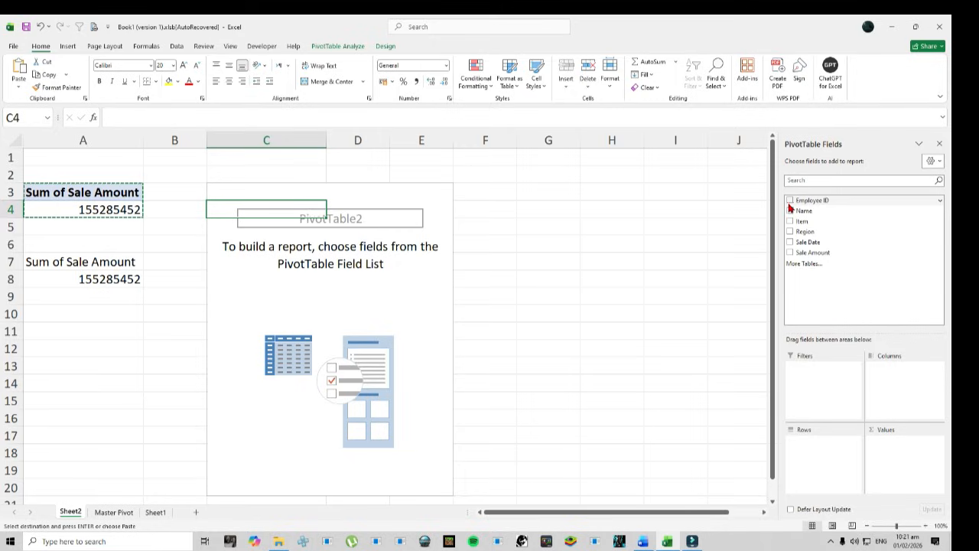
drag(799, 199, 896, 450)
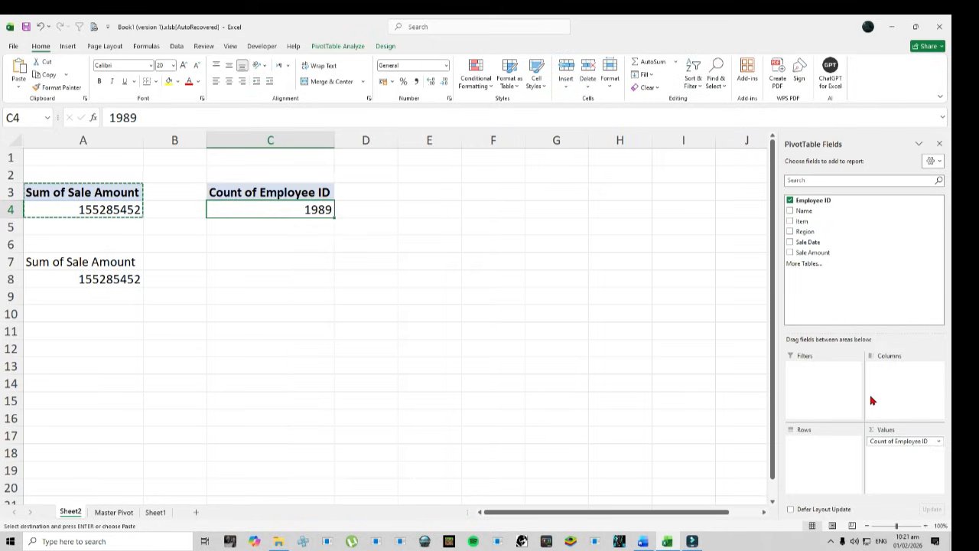
Step: Copy the Count of Employee ID PivotTable in C3:C4 and paste it as a link at C7
drag(255, 196, 268, 202)
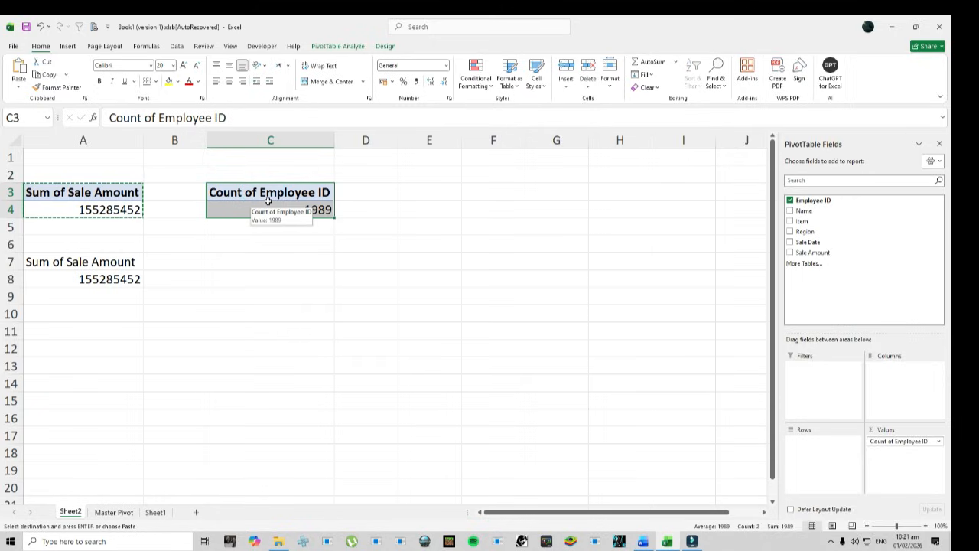
key(ctrl+c)
click(254, 264)
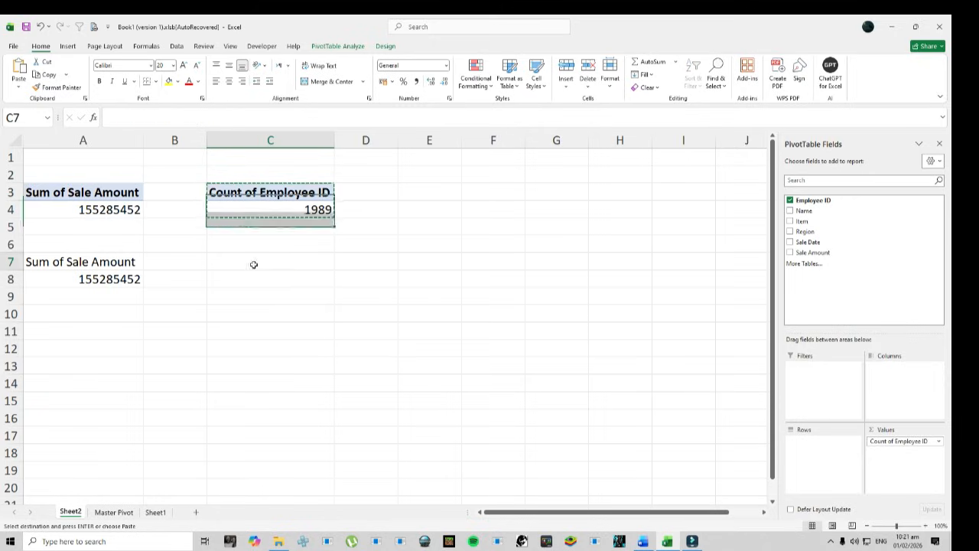
right_click(254, 262)
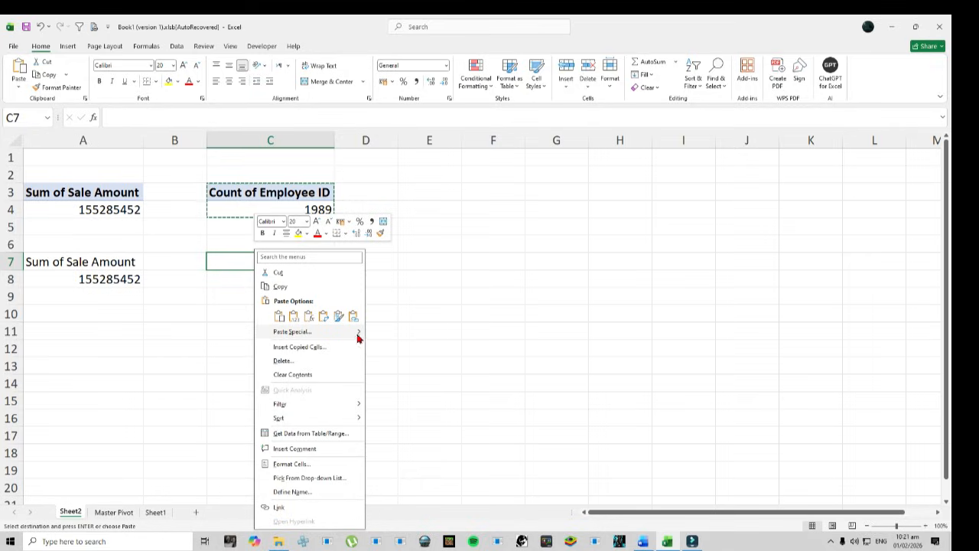
mouse_move(357, 336)
click(390, 423)
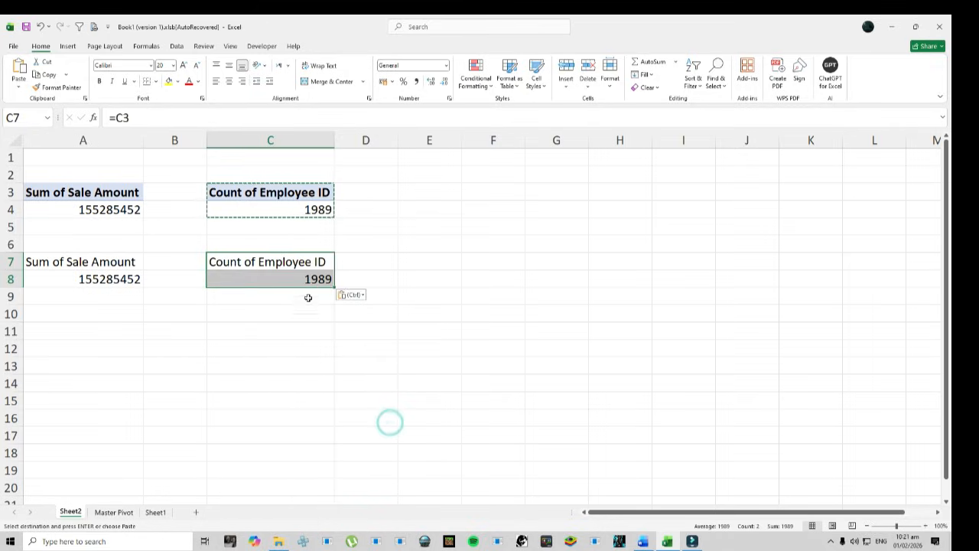
Step: Duplicate the Count of Employee ID PivotTable from C3:C4 to E3
drag(291, 186, 286, 207)
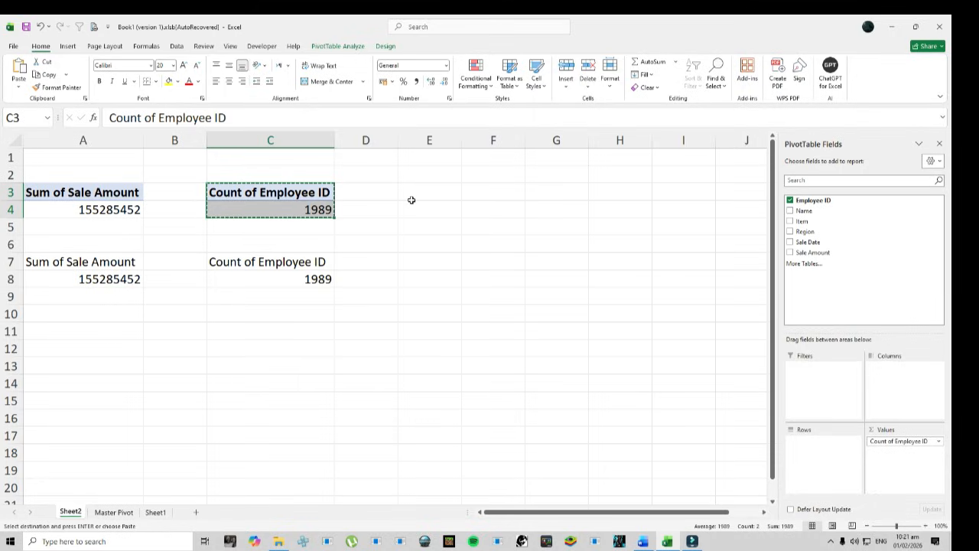
click(442, 193)
key(ctrl+v)
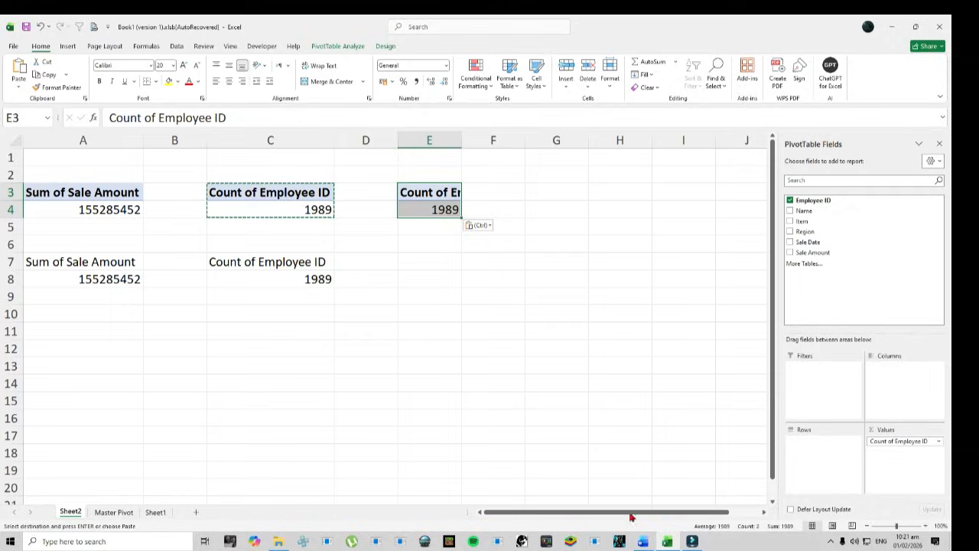
Step: Consult Pivot 3 in the Word plan and rebuild the PivotTable at E3 with Region rows and Sum of Sale Amount values
click(644, 542)
scroll(473, 380, down, 3)
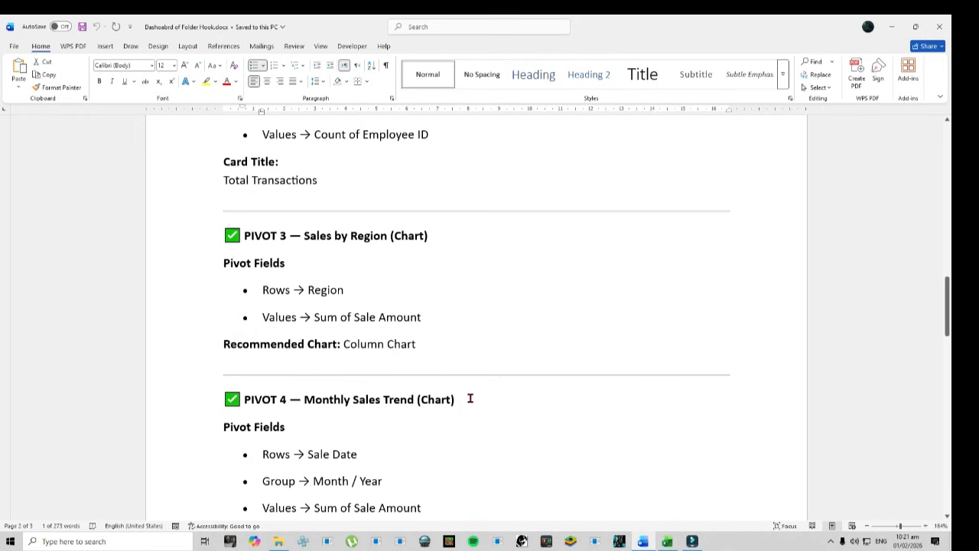
click(667, 540)
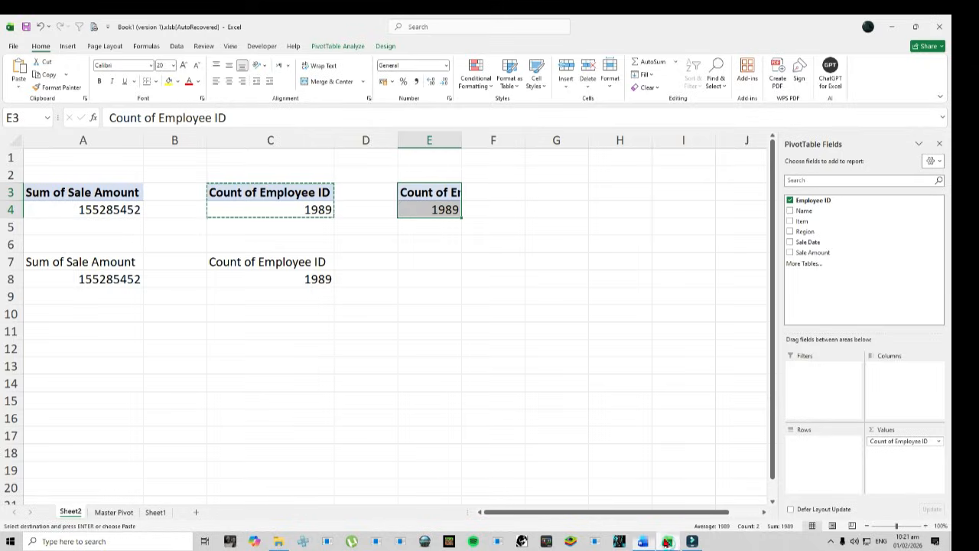
click(790, 200)
drag(792, 257, 906, 459)
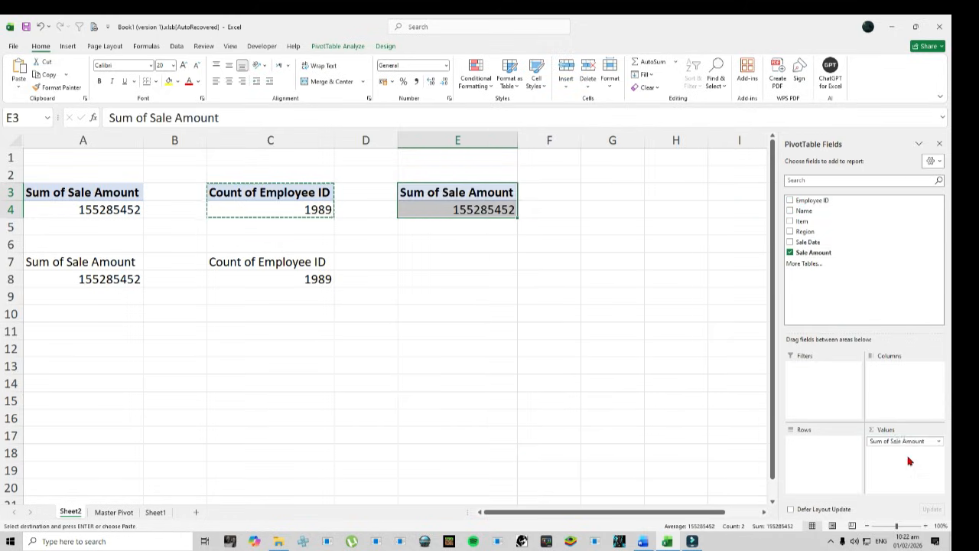
drag(795, 231, 818, 457)
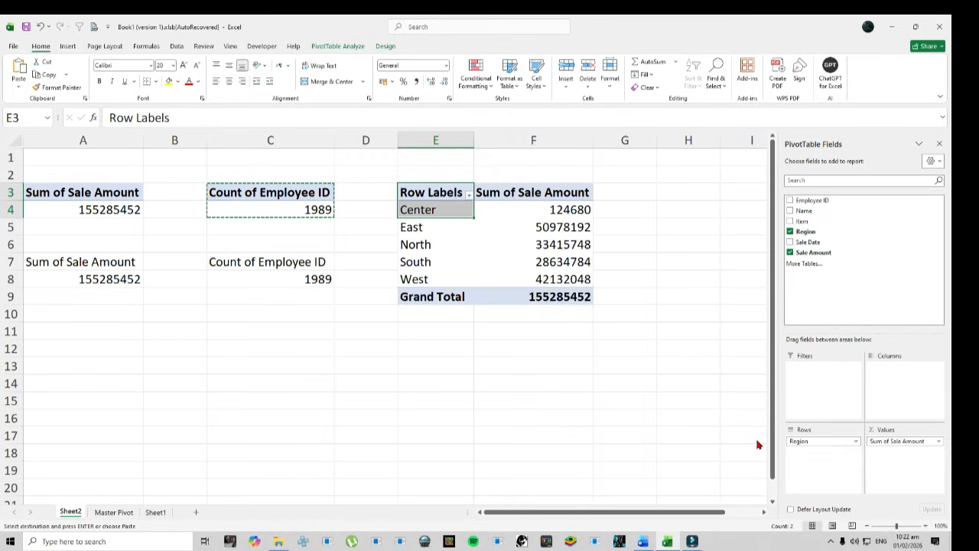
Step: Duplicate the sales by region PivotTable from E3:F9 to H3
double_click(417, 192)
click(384, 260)
drag(417, 193, 562, 296)
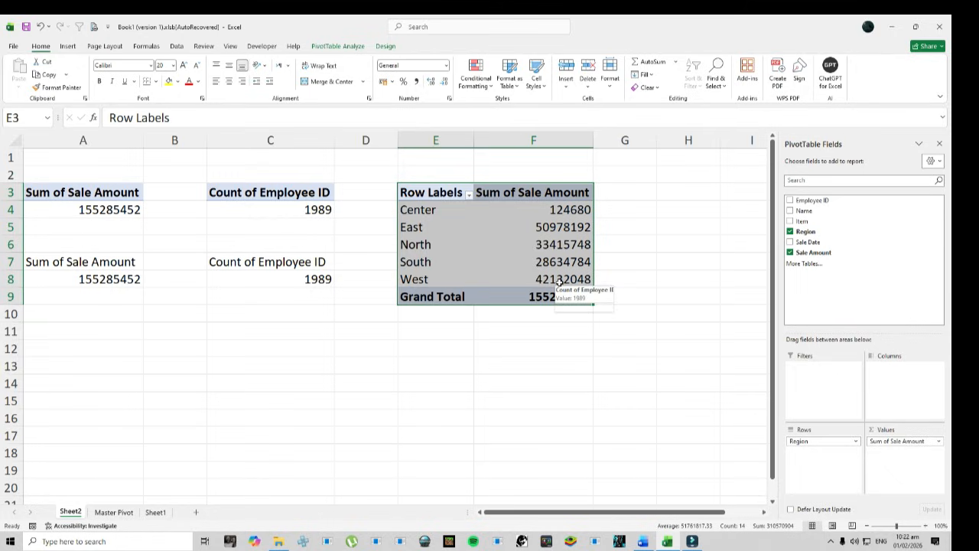
key(ctrl+c)
click(676, 192)
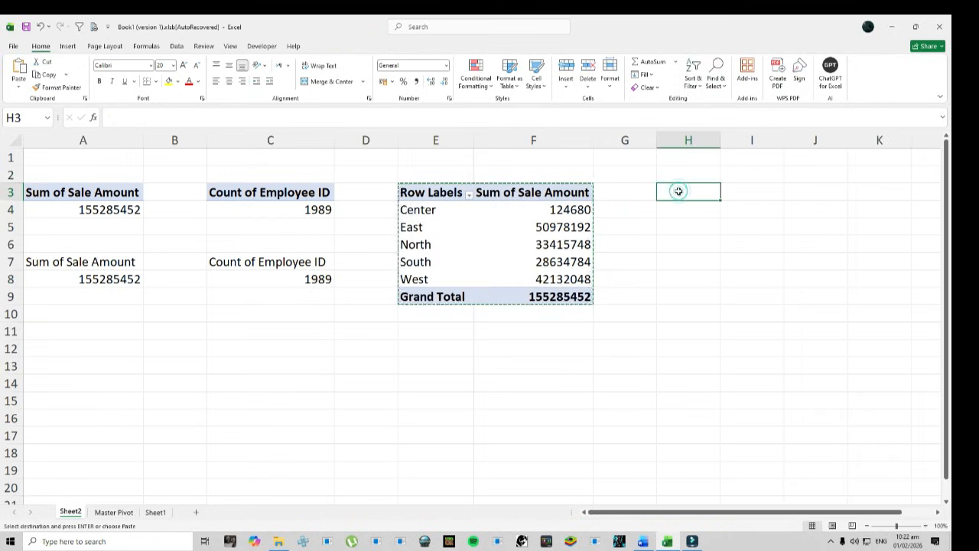
key(ctrl+v)
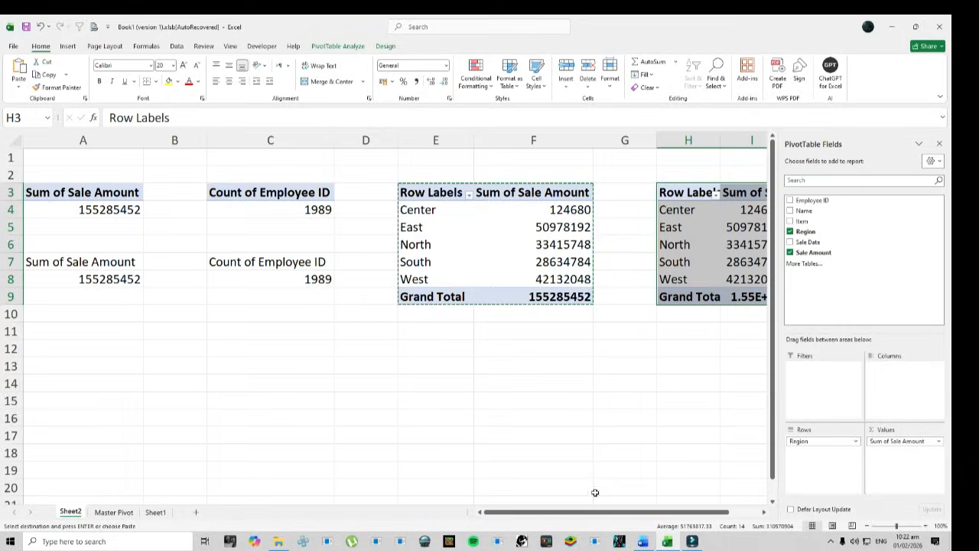
Step: Consult Pivot 4 in the Word plan and replace Region and Sale Amount with Sale Date rows in the PivotTable at H3
click(643, 541)
scroll(313, 417, down, 2)
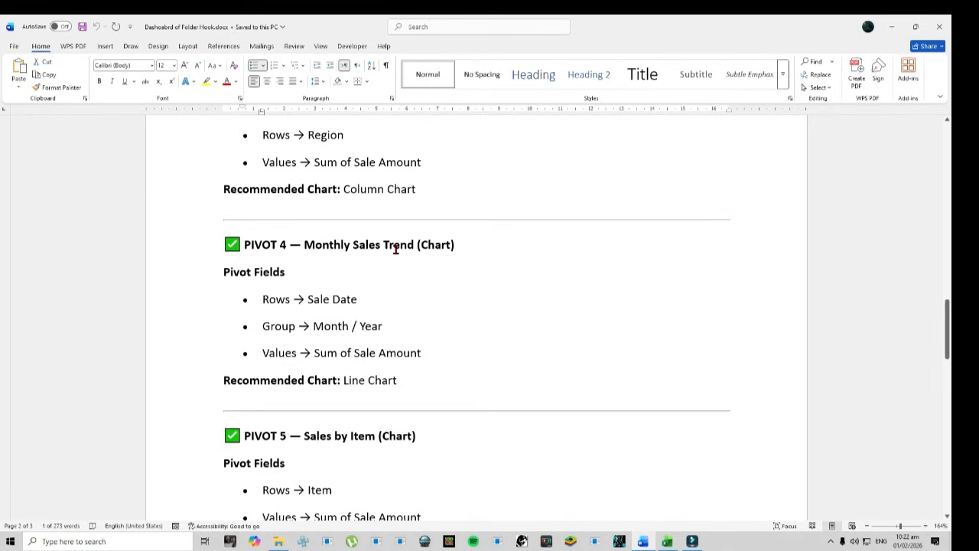
triple_click(264, 300)
click(262, 299)
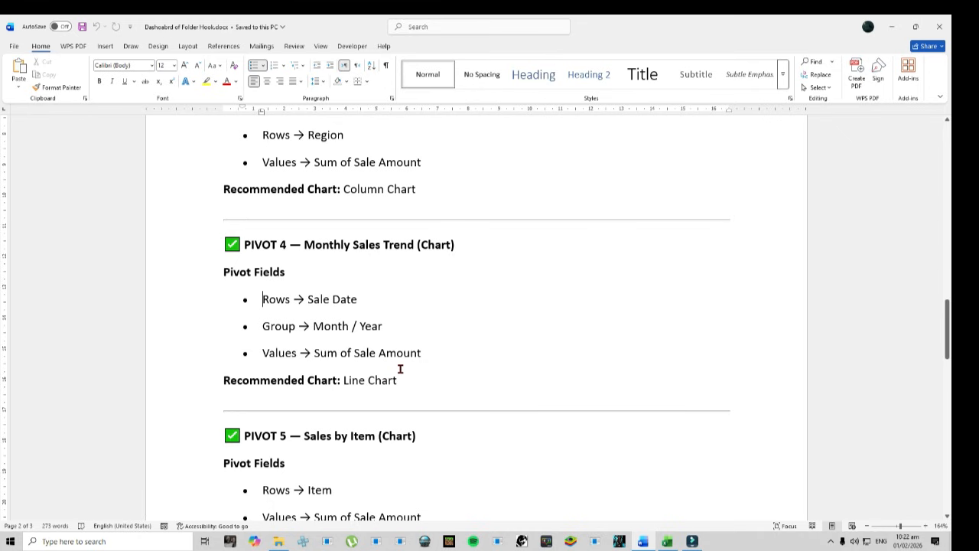
click(667, 541)
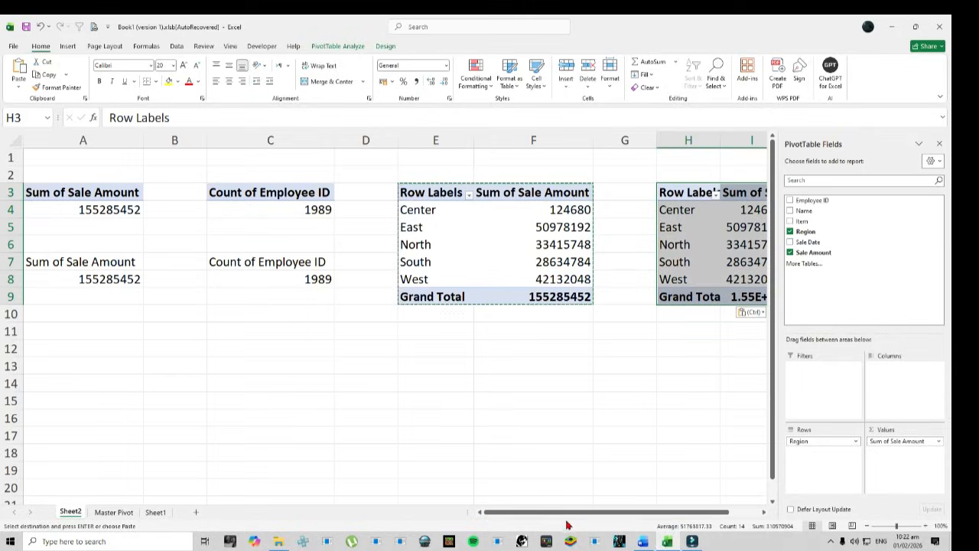
scroll(567, 512, right, 1)
click(791, 253)
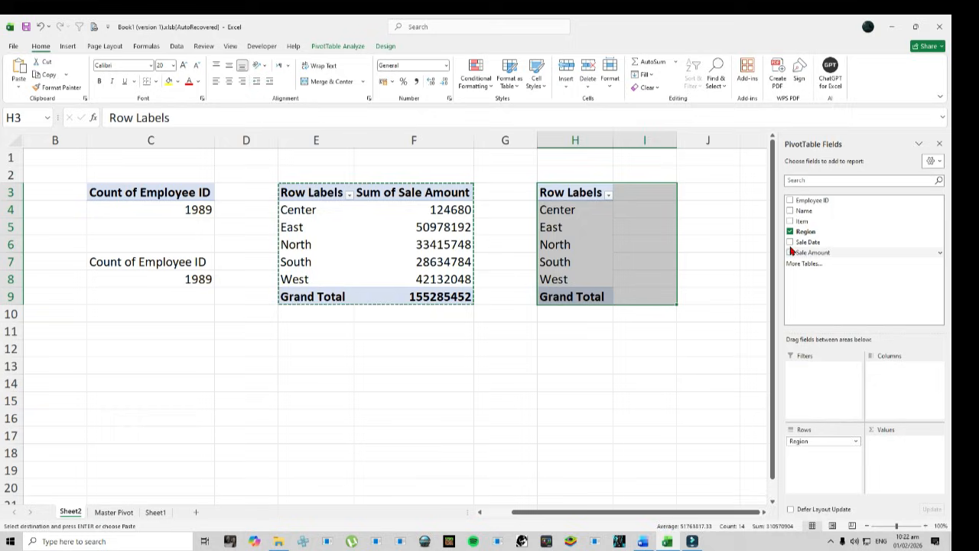
click(791, 231)
drag(805, 242, 832, 452)
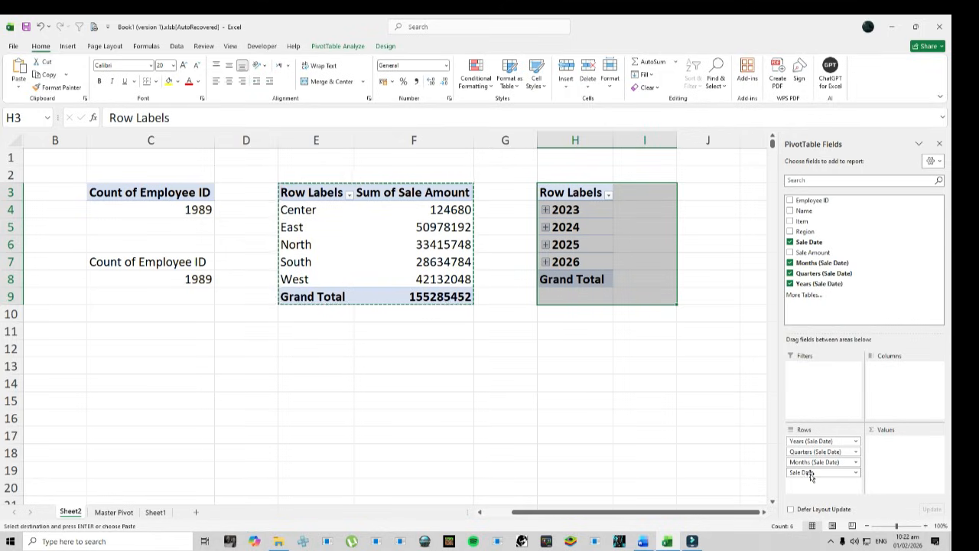
Step: Remove the Months, Quarters and Years fields of Sale Date from the PivotTable at H3, keeping only Sale Date
click(572, 238)
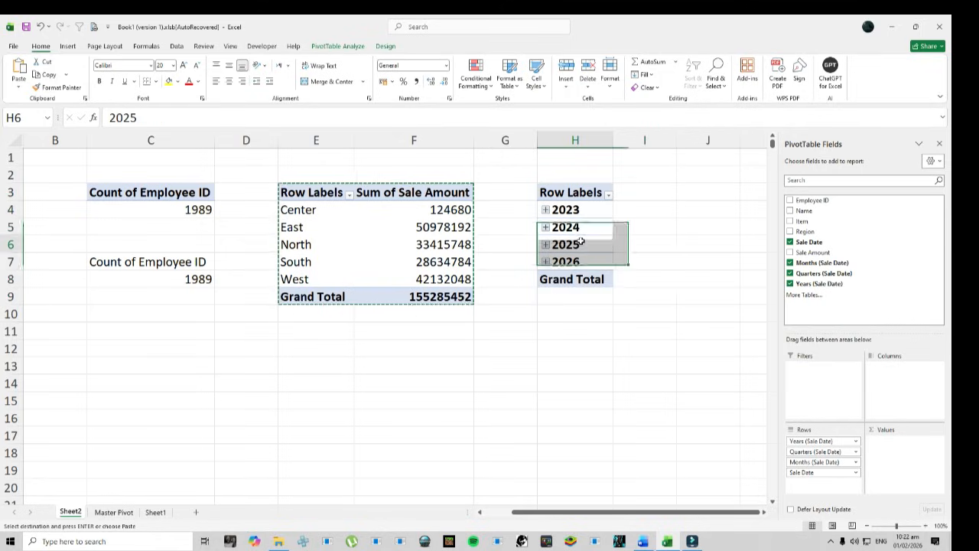
click(790, 263)
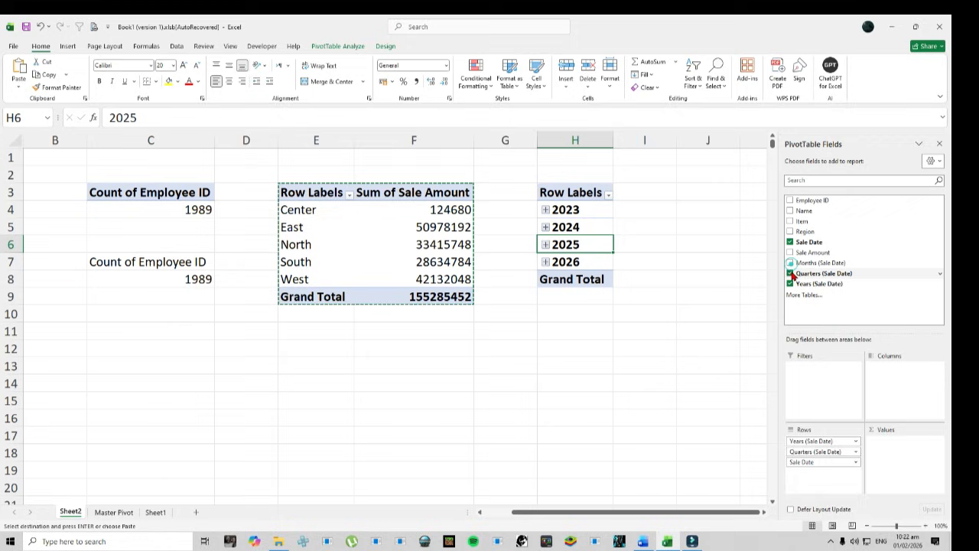
click(790, 273)
click(790, 283)
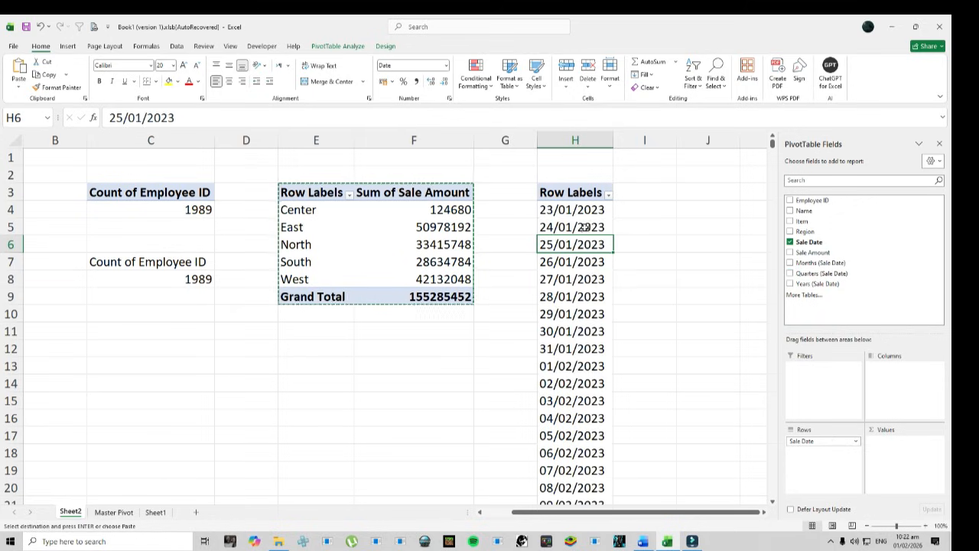
Step: Group the sale dates in the PivotTable at H3 by Months only and add Sum of Sale Amount as its values
right_click(579, 258)
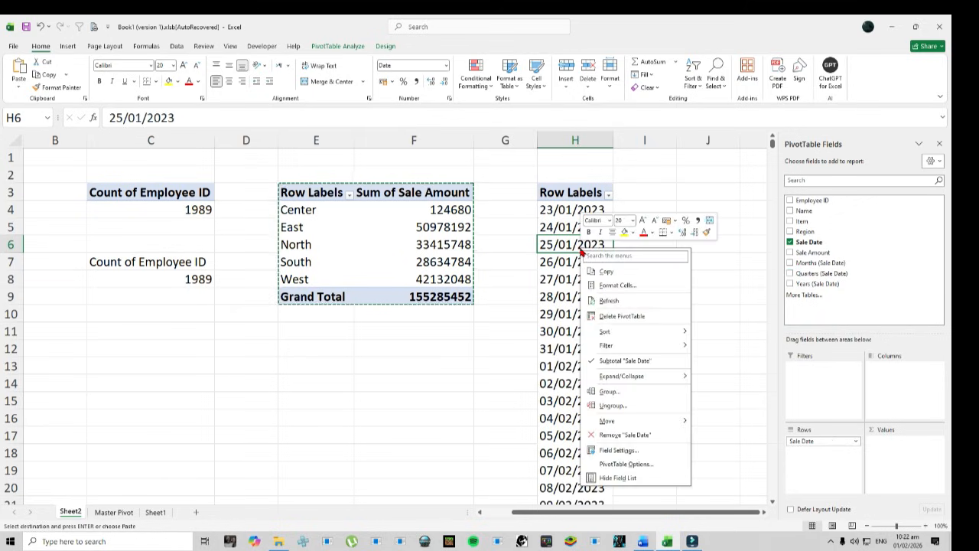
click(616, 392)
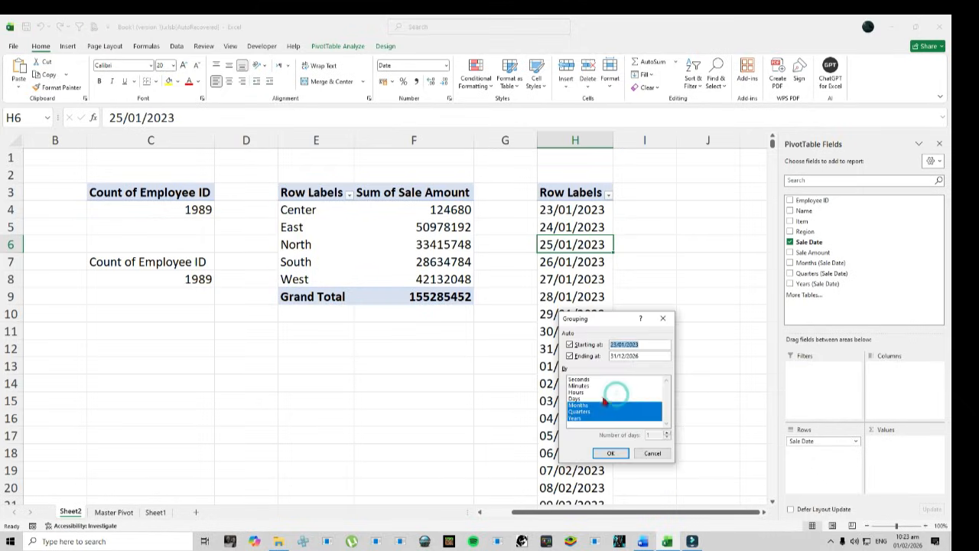
click(582, 405)
click(579, 411)
click(578, 418)
click(579, 404)
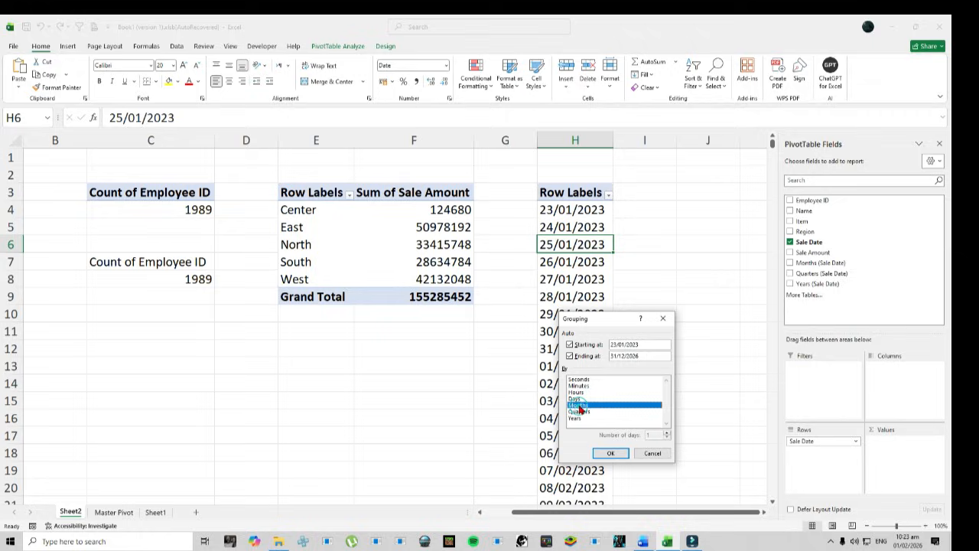
click(608, 453)
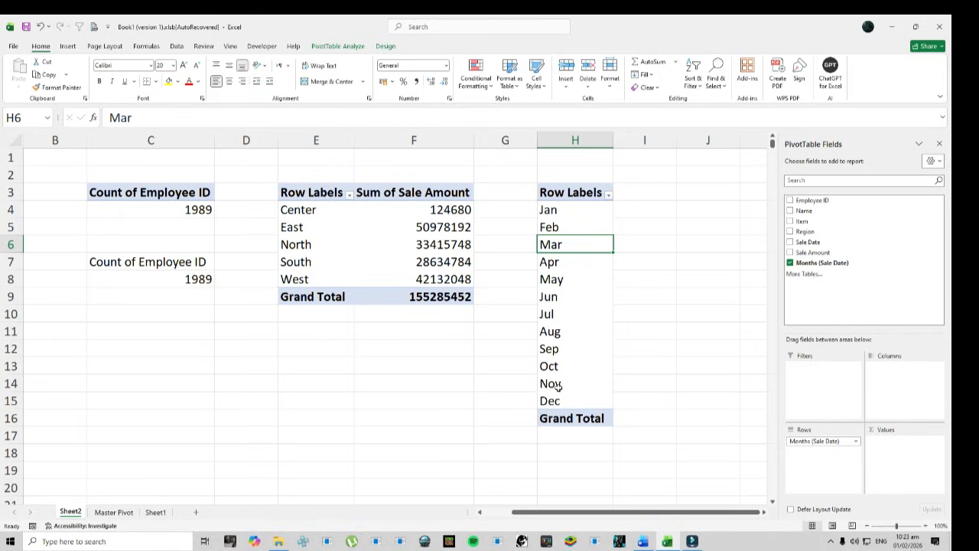
drag(790, 255, 908, 471)
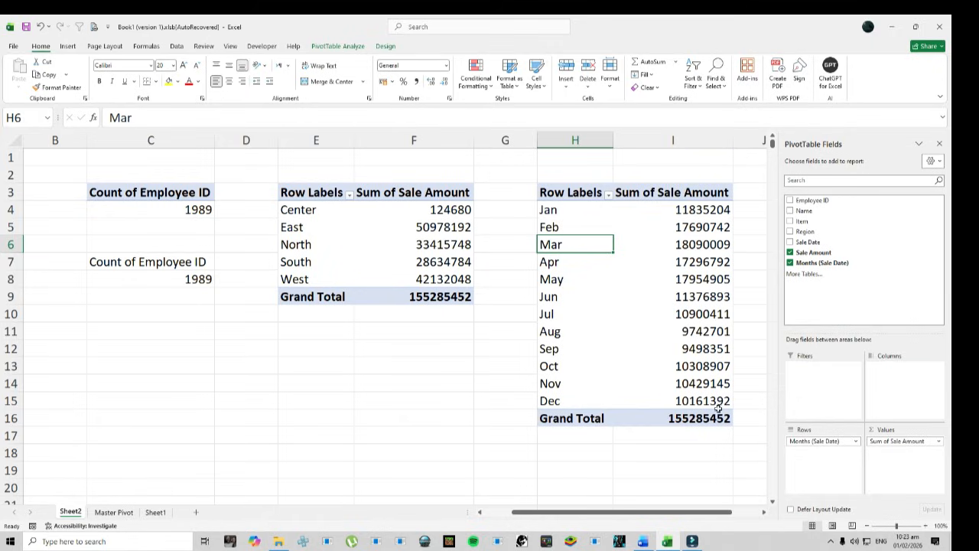
Step: Duplicate the monthly sales PivotTable from H3:I16 to L3
drag(570, 192, 688, 418)
key(ctrl+c)
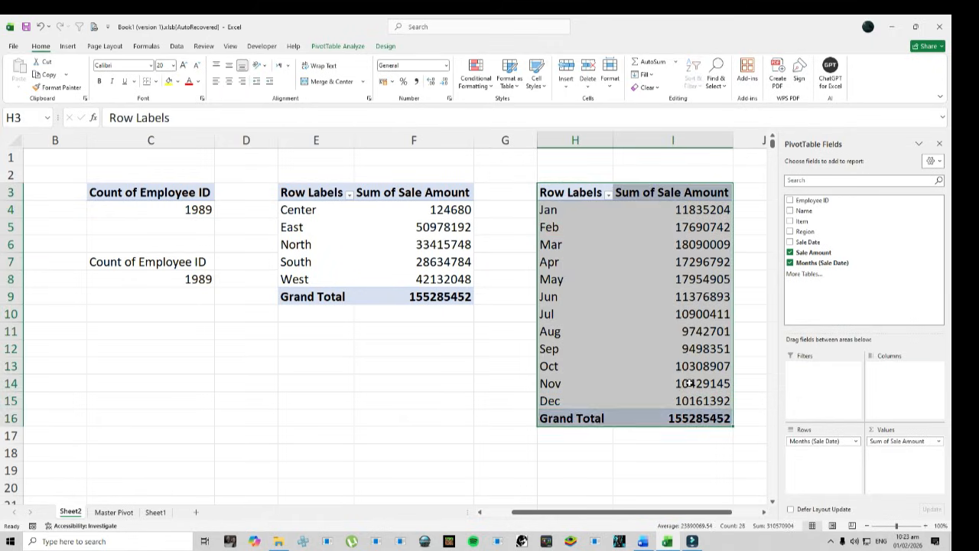
key(Right)
key(Right)
key(Right)
key(Right)
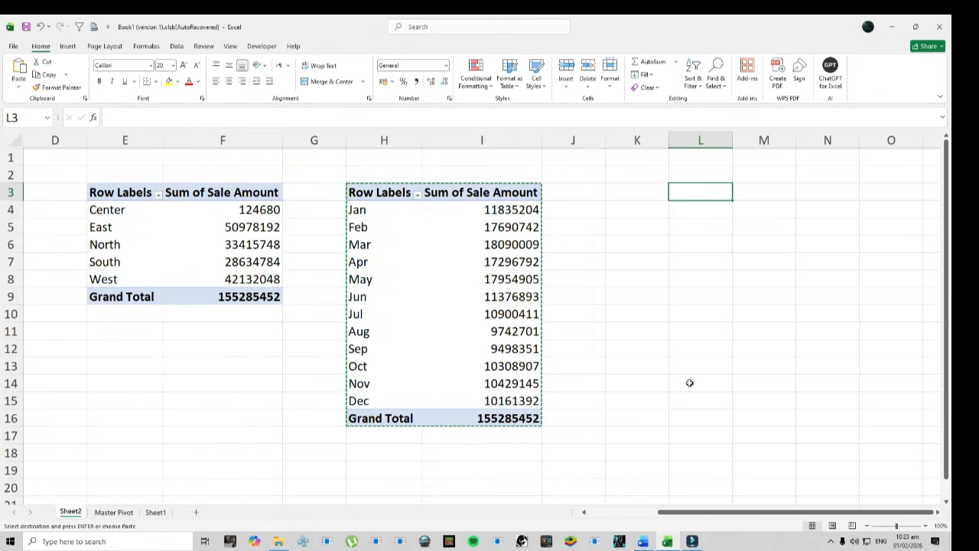
key(ctrl+v)
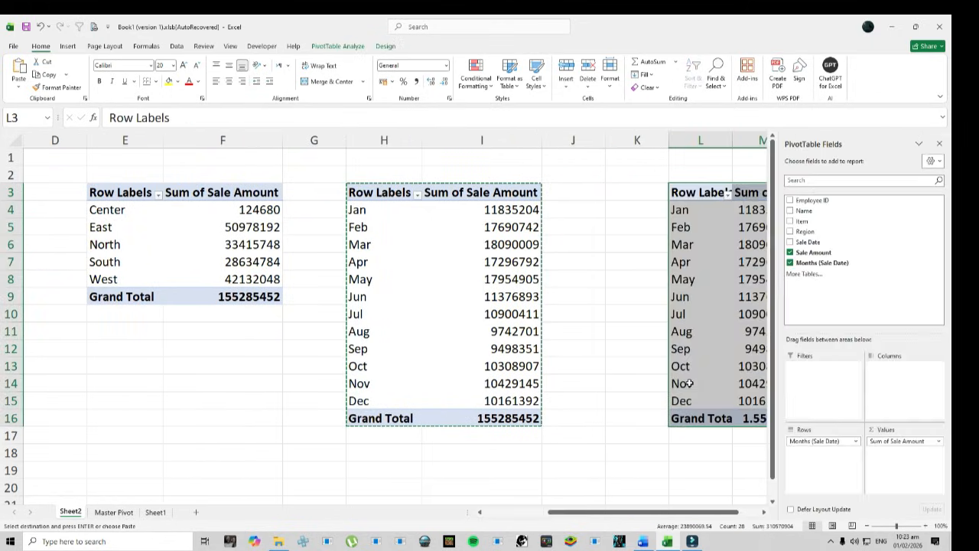
Step: Consult Pivot 5 in the Word plan and rebuild the PivotTable at L3 with Item rows and Sum of Sale Amount values
click(643, 541)
scroll(455, 424, down, 3)
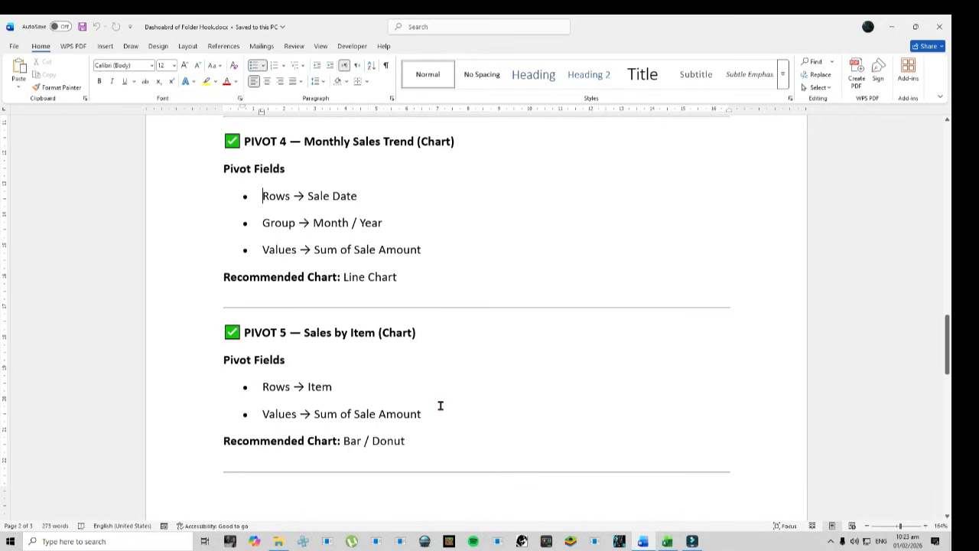
click(667, 540)
drag(611, 513, 660, 514)
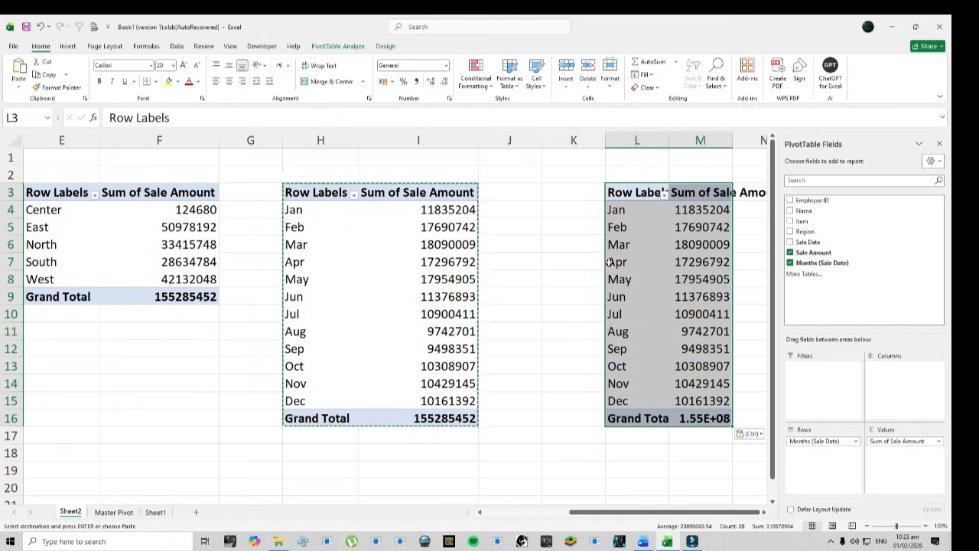
click(629, 247)
click(790, 252)
click(790, 263)
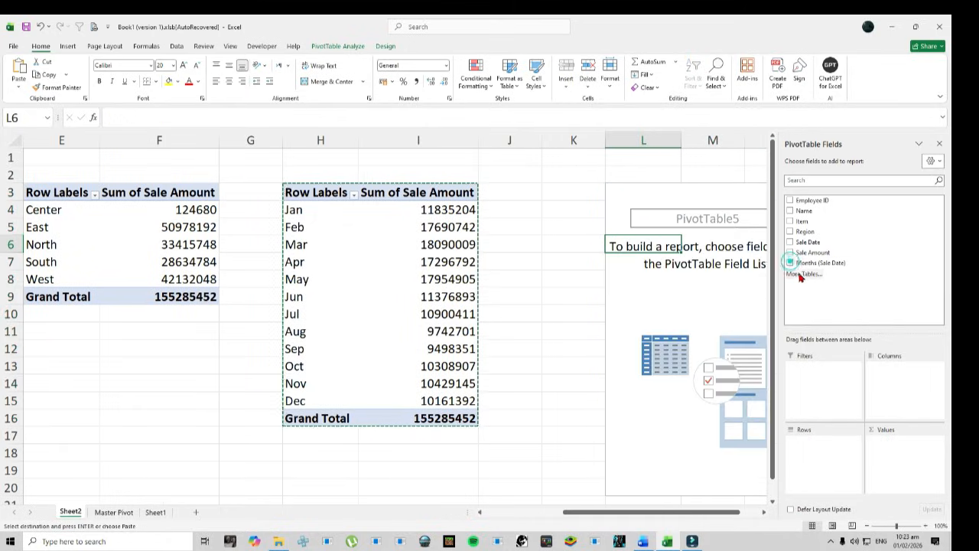
drag(800, 228, 823, 463)
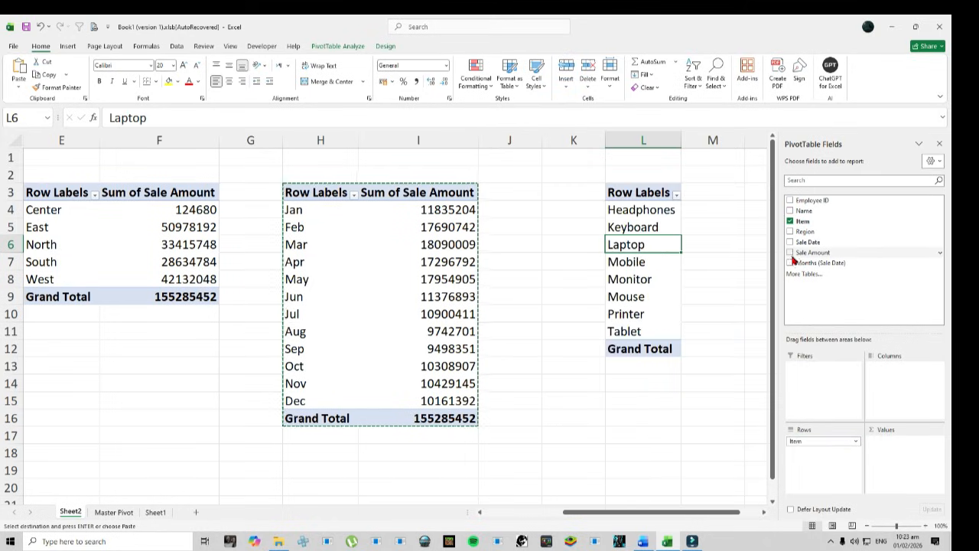
drag(793, 257, 889, 468)
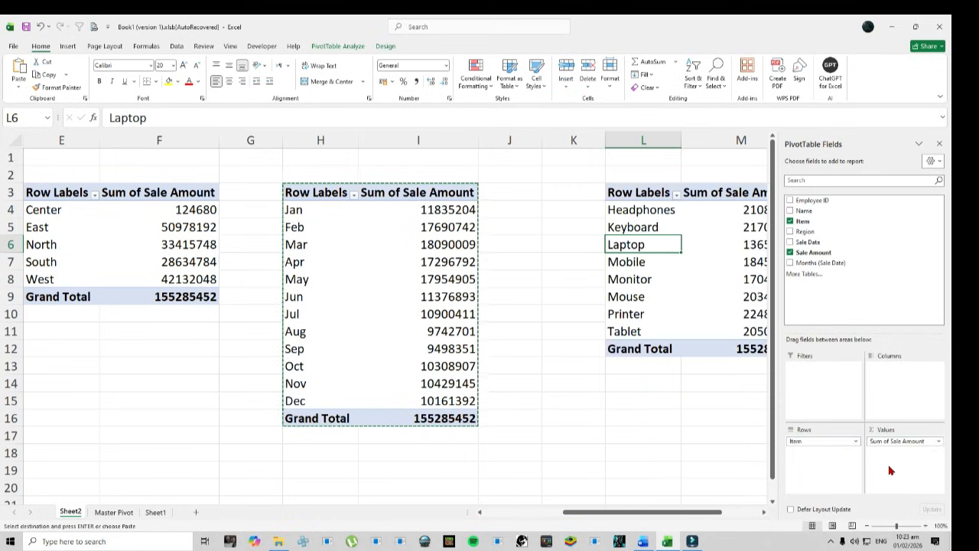
scroll(697, 516, right, 3)
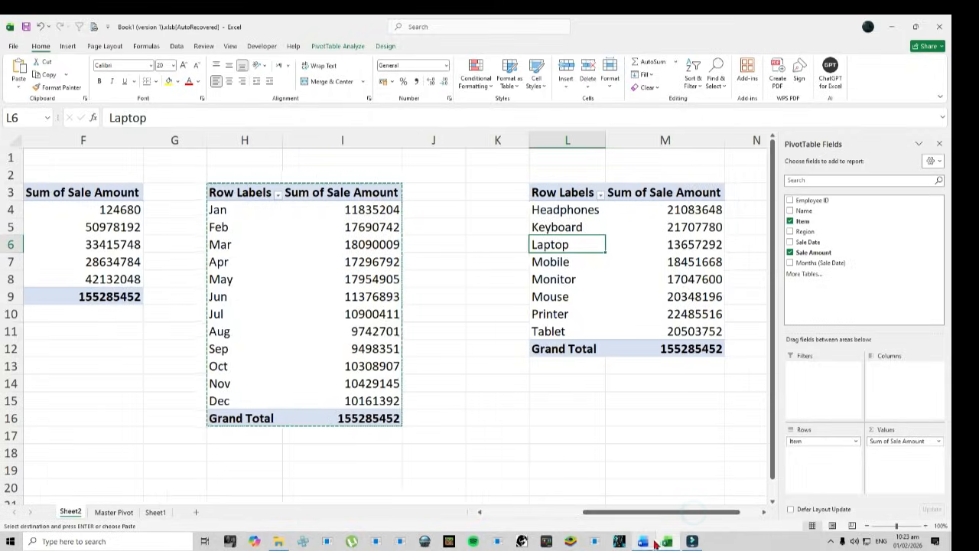
Step: Check the Pivot 6 fields in the Word plan, then duplicate the item PivotTable from L3:M12 to O3 in Excel
click(644, 541)
scroll(369, 419, down, 5)
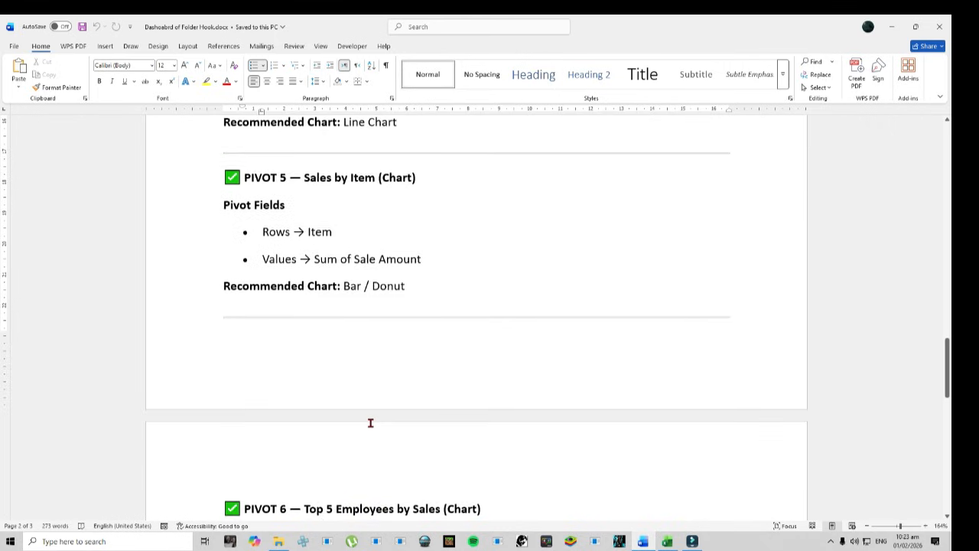
scroll(370, 423, down, 3)
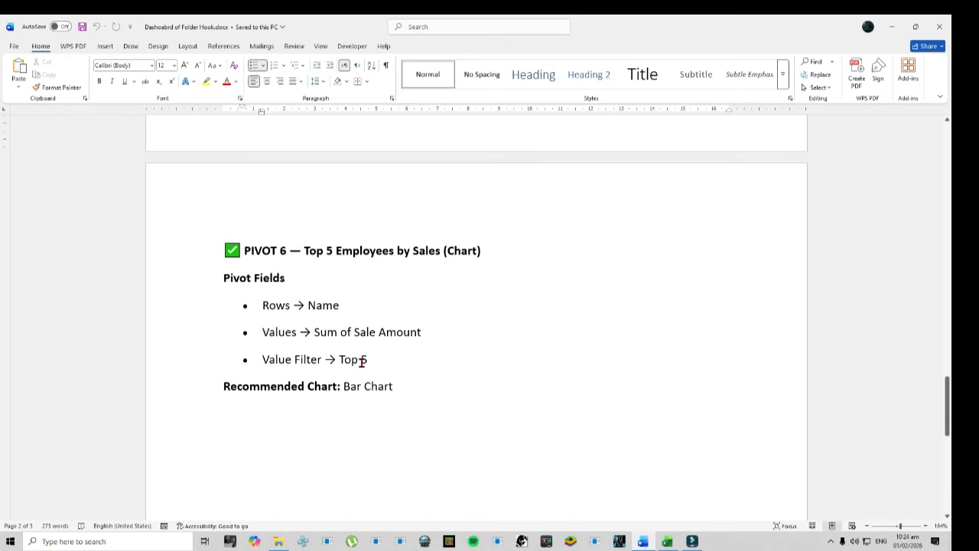
key(alt+Tab)
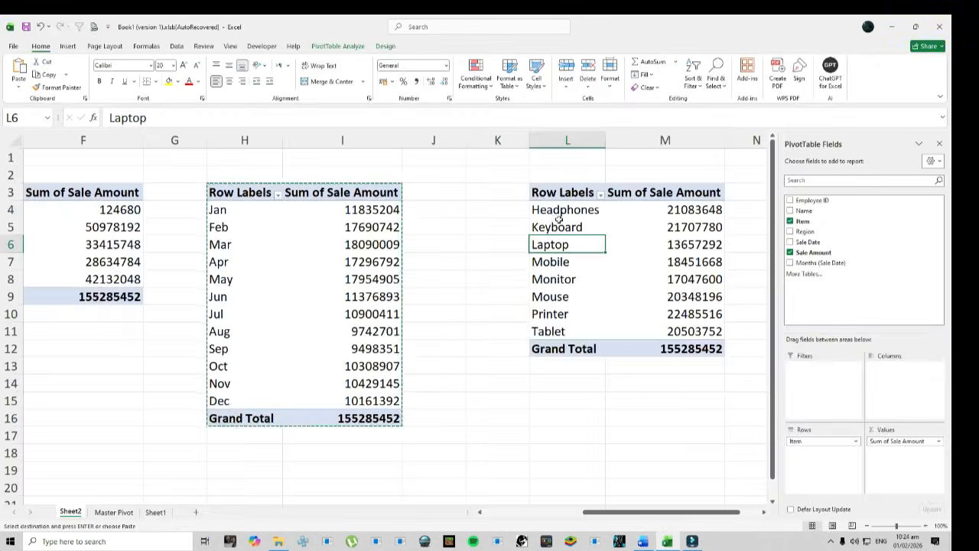
drag(547, 194, 695, 350)
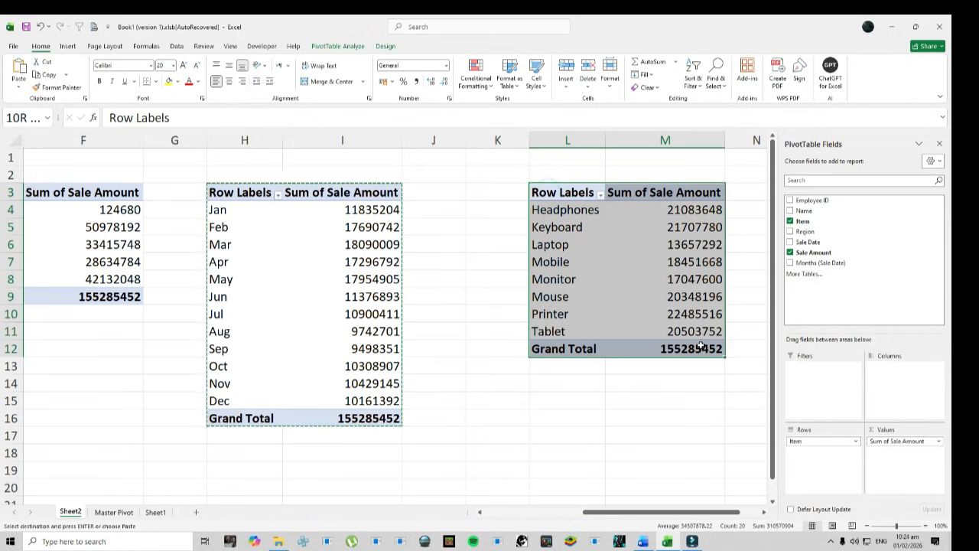
key(ctrl+c)
key(Right)
key(Right)
key(Right)
key(Return)
Step: Clear the fields of the PivotTable at O3 and rebuild it with Name rows and Sum of Sale Amount values
click(790, 252)
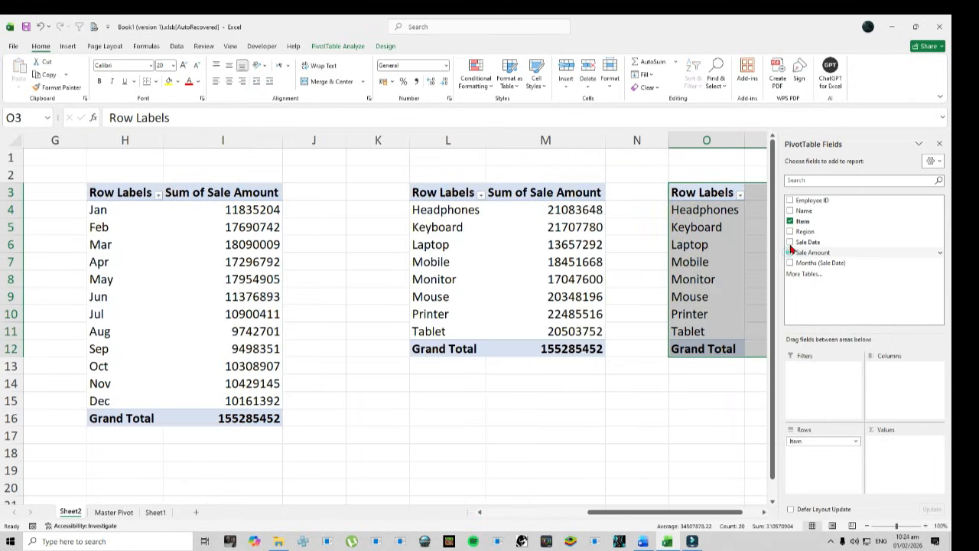
click(790, 221)
drag(636, 512, 682, 512)
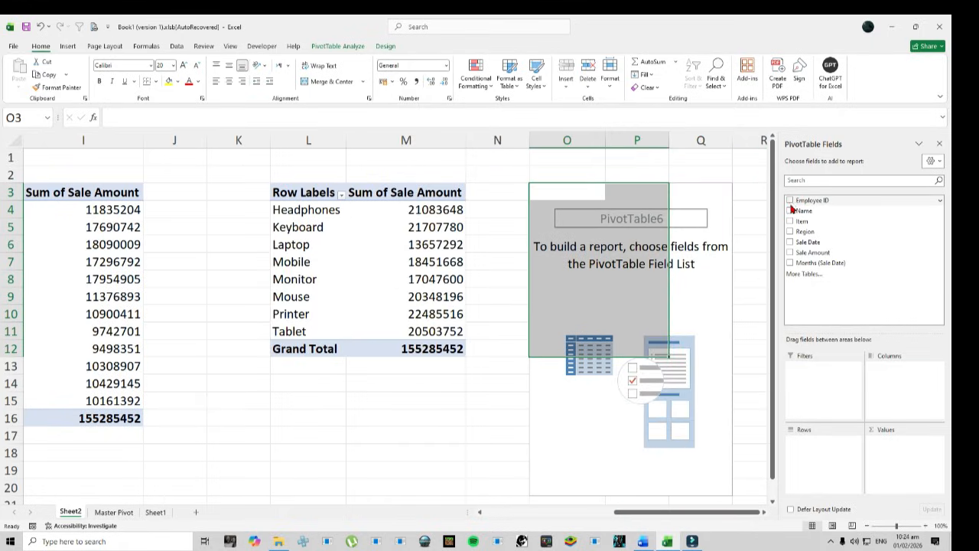
drag(792, 214, 821, 456)
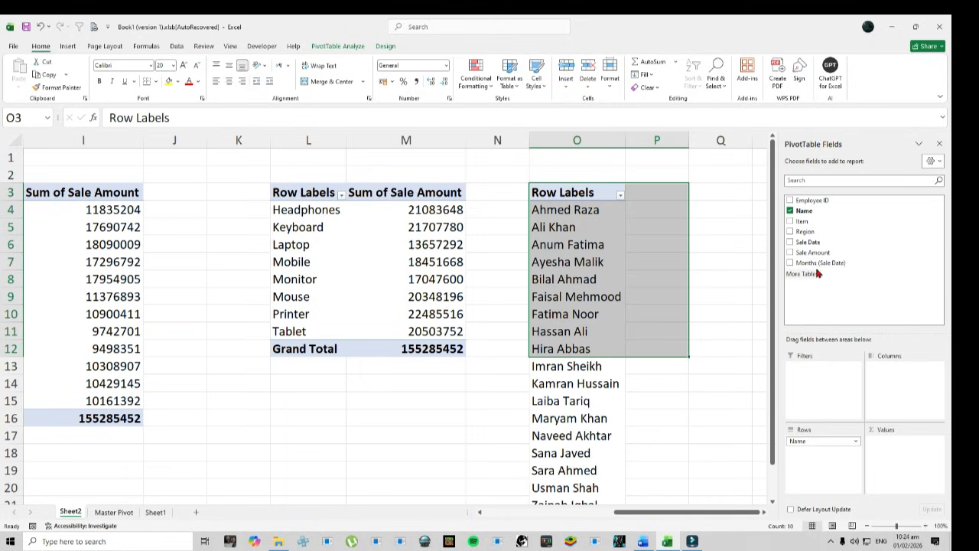
drag(796, 254, 893, 457)
Step: Filter the employee names in the PivotTable at O3 to the top 5 items by Sum of Sale Amount
click(618, 300)
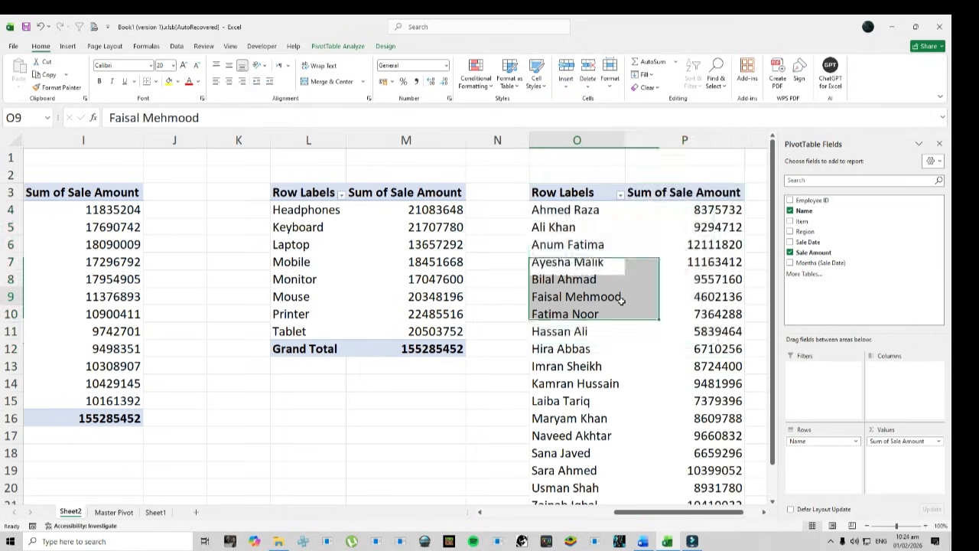
right_click(586, 263)
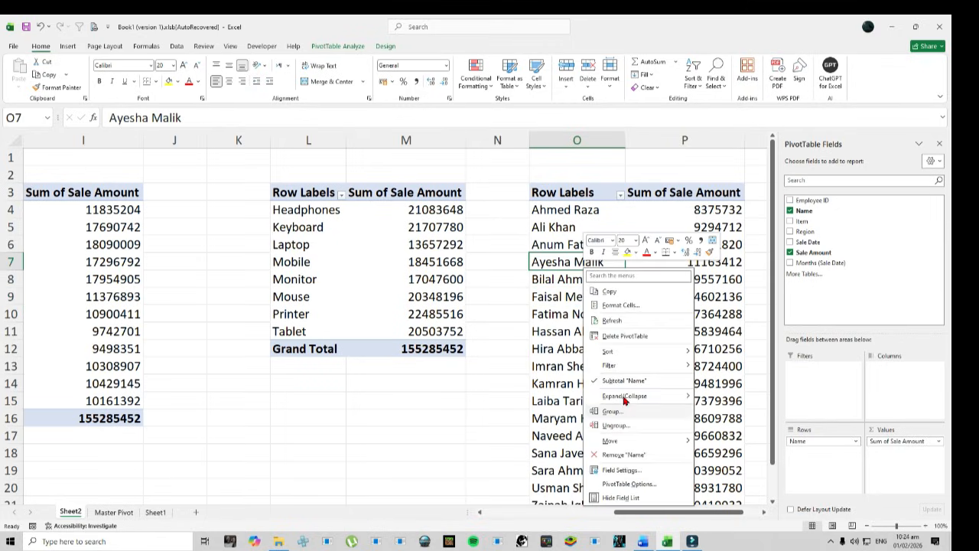
mouse_move(612, 366)
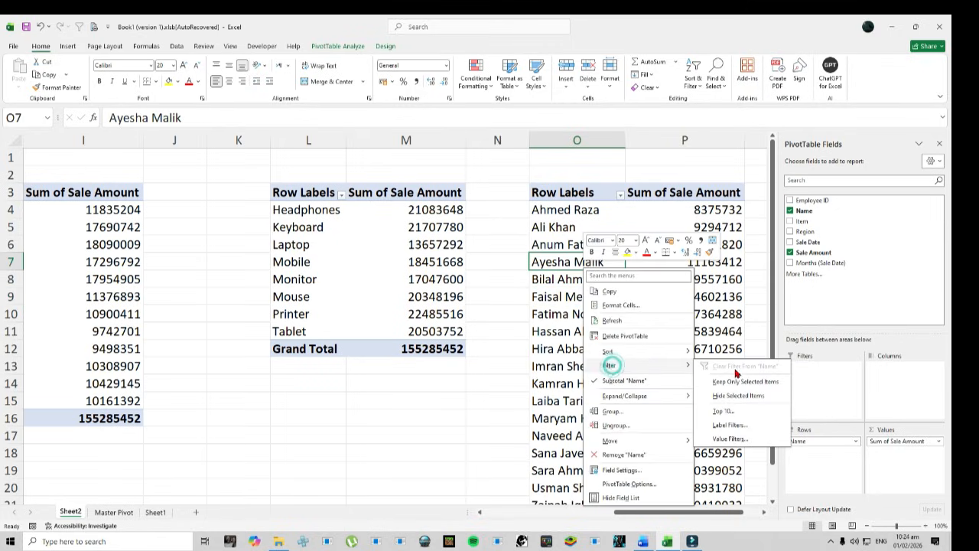
click(722, 411)
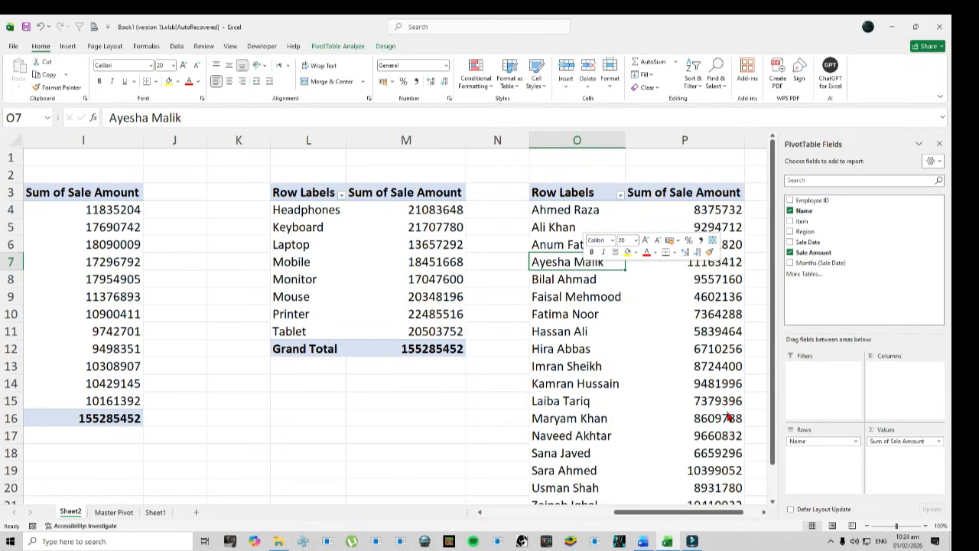
double_click(493, 212)
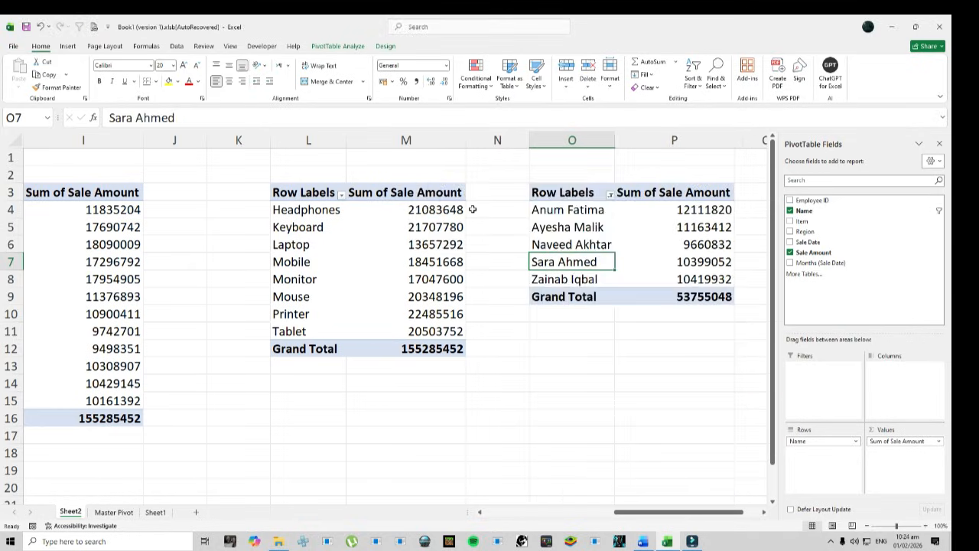
Step: Rename Sheet2 as Pivot and add a new sheet named Dashboard in front of it
drag(548, 194, 660, 296)
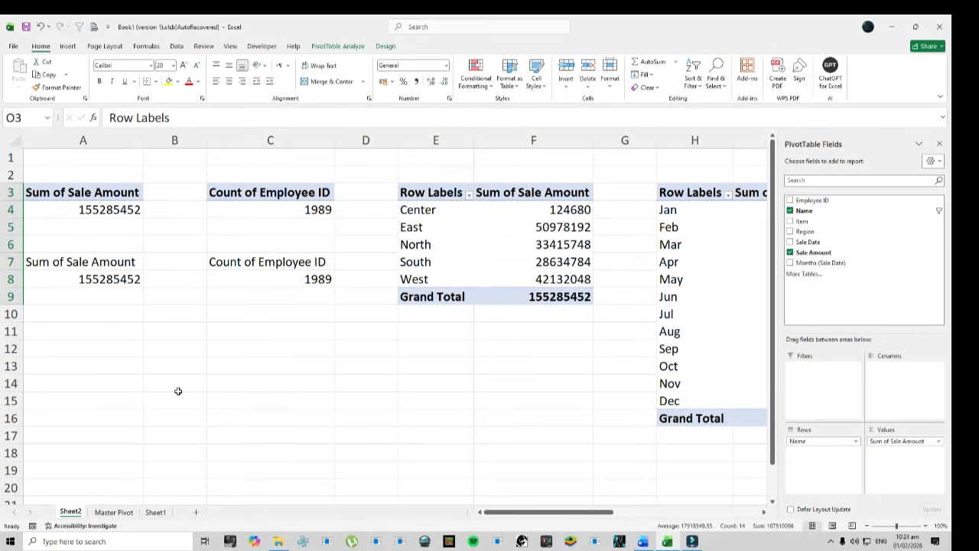
drag(522, 512, 546, 517)
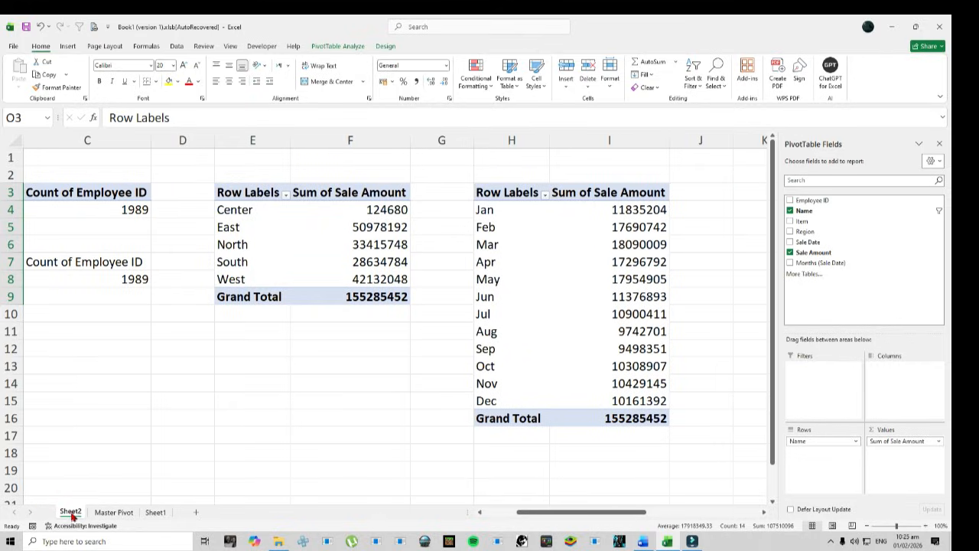
double_click(70, 511)
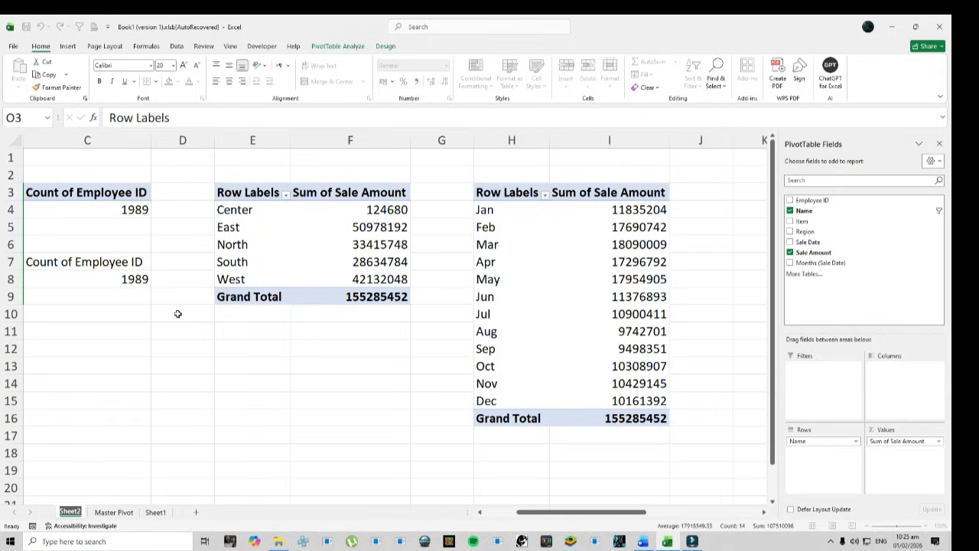
text(Pivot)
key(Return)
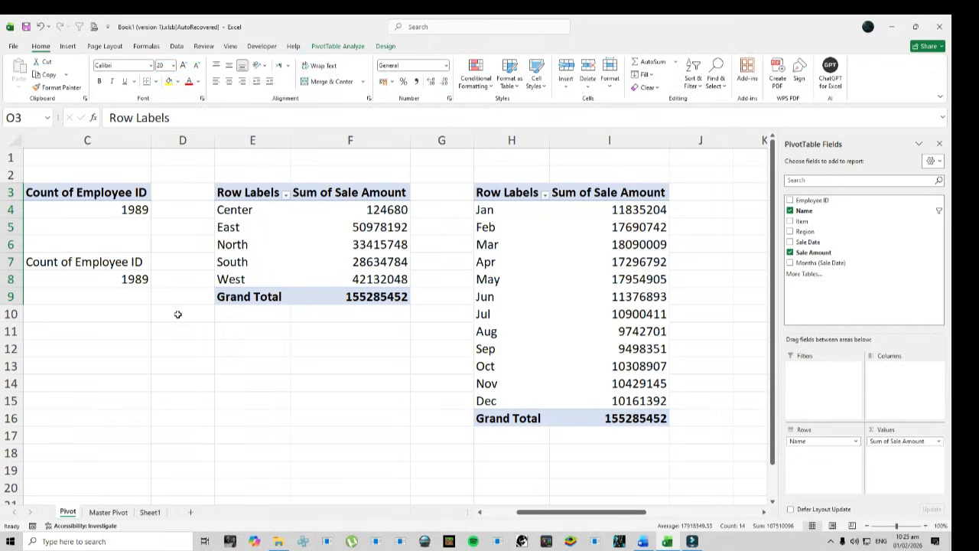
click(192, 512)
drag(97, 512, 67, 511)
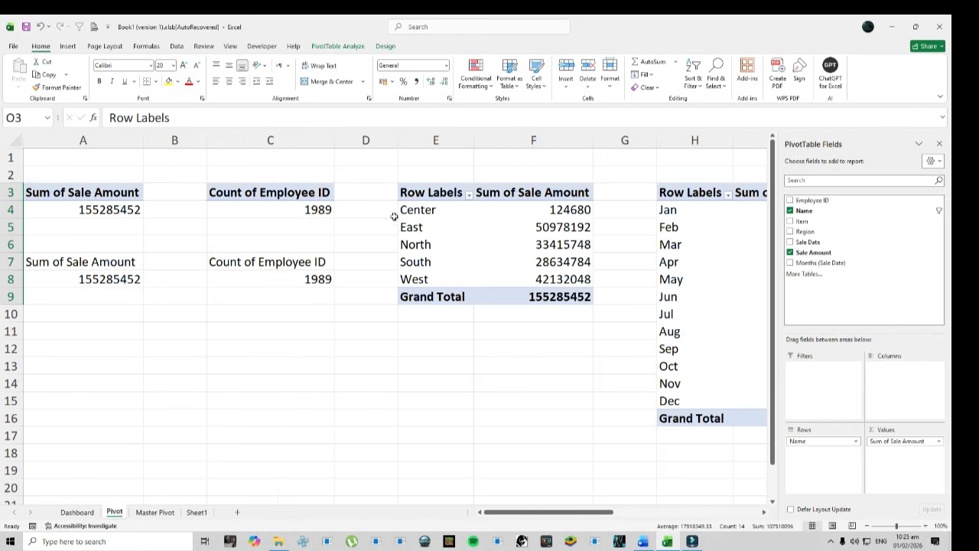
Step: Check the chart recommended for Pivot 3 in Word and insert a 2-D clustered column chart of the region PivotTable, placed below it
drag(409, 191, 519, 295)
click(642, 541)
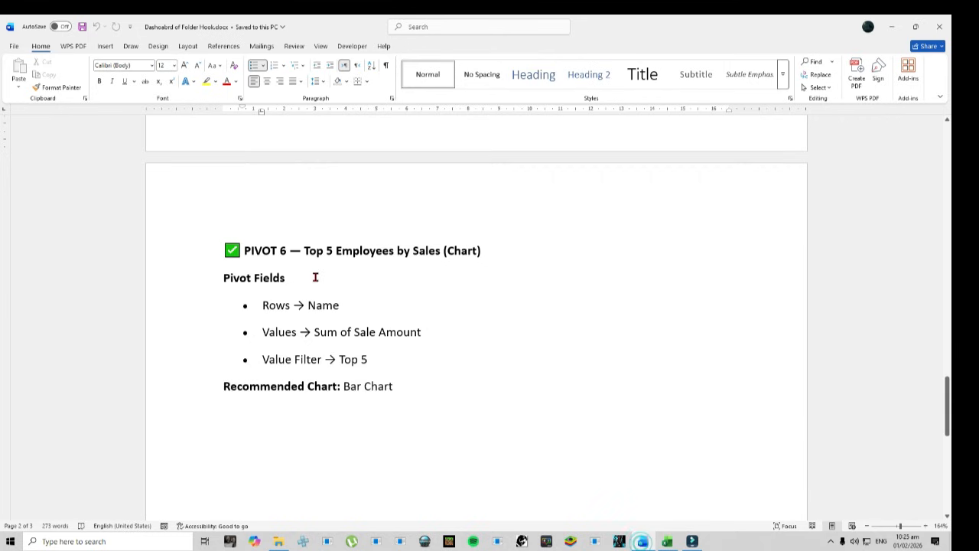
scroll(315, 277, up, 10)
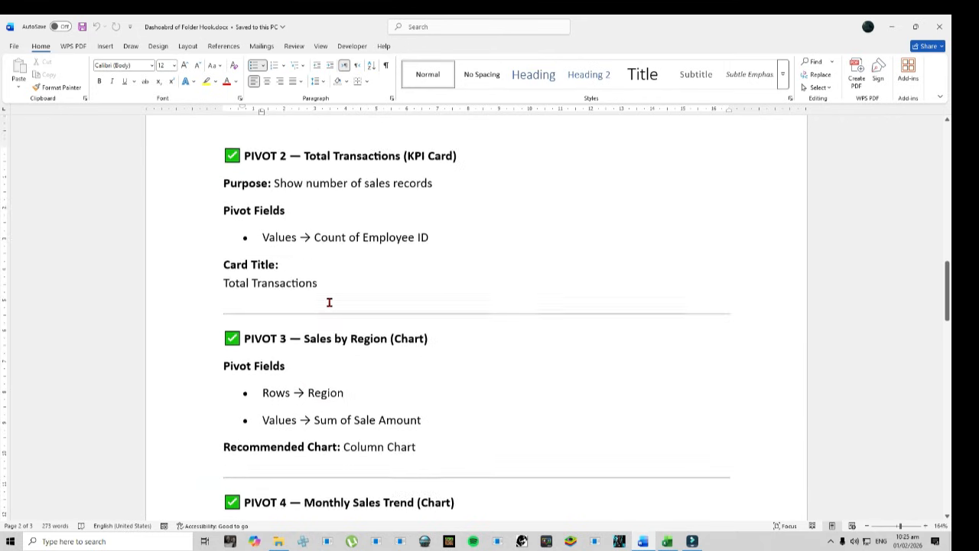
drag(346, 447, 417, 448)
click(667, 541)
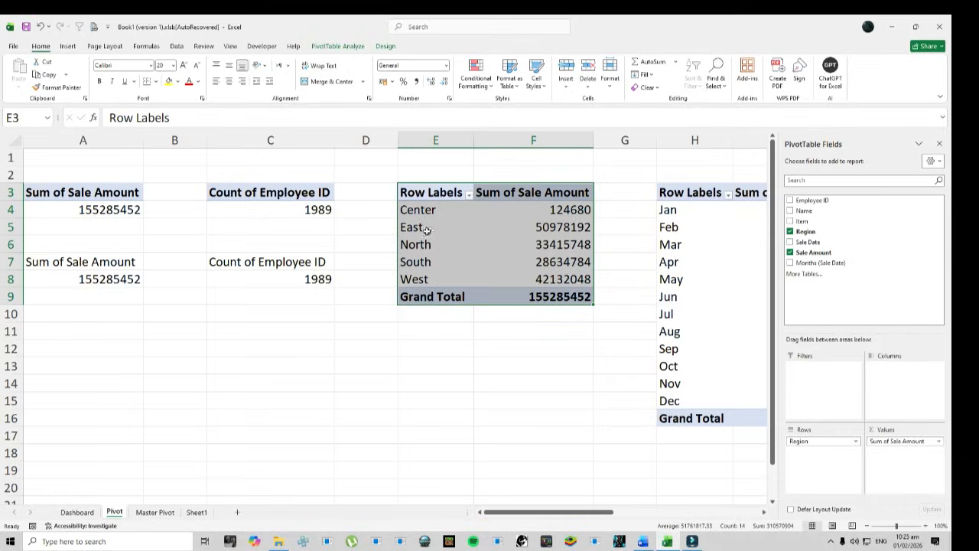
click(67, 46)
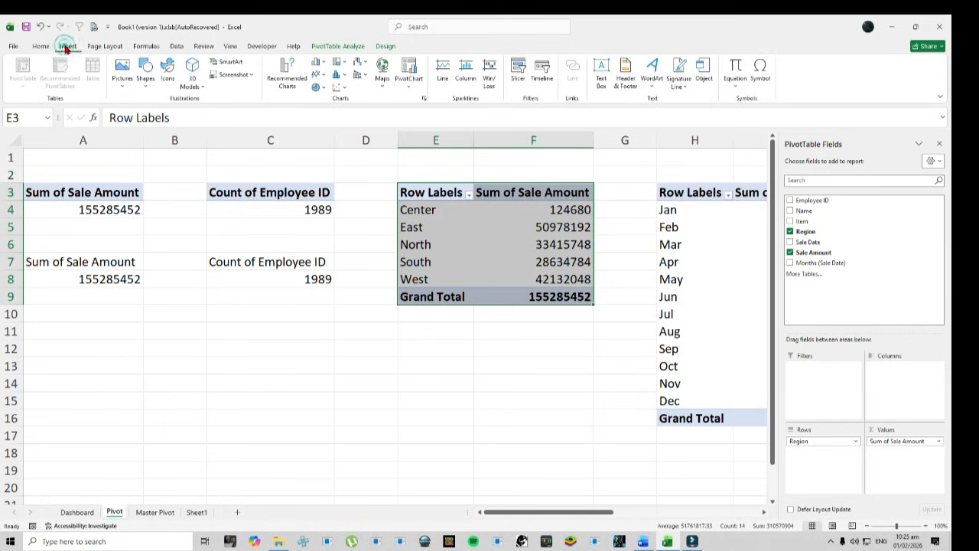
click(315, 65)
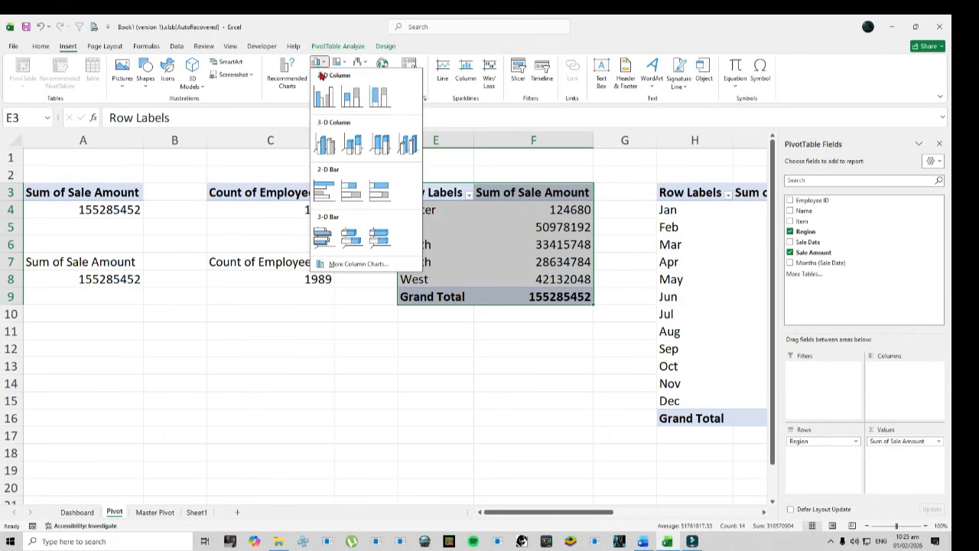
click(324, 96)
drag(357, 260, 346, 355)
Step: Check the chart recommended for Pivot 4 in Word and insert a 2-D line chart of the monthly PivotTable H3:I16, placed below it
drag(608, 517, 641, 517)
drag(488, 196, 621, 419)
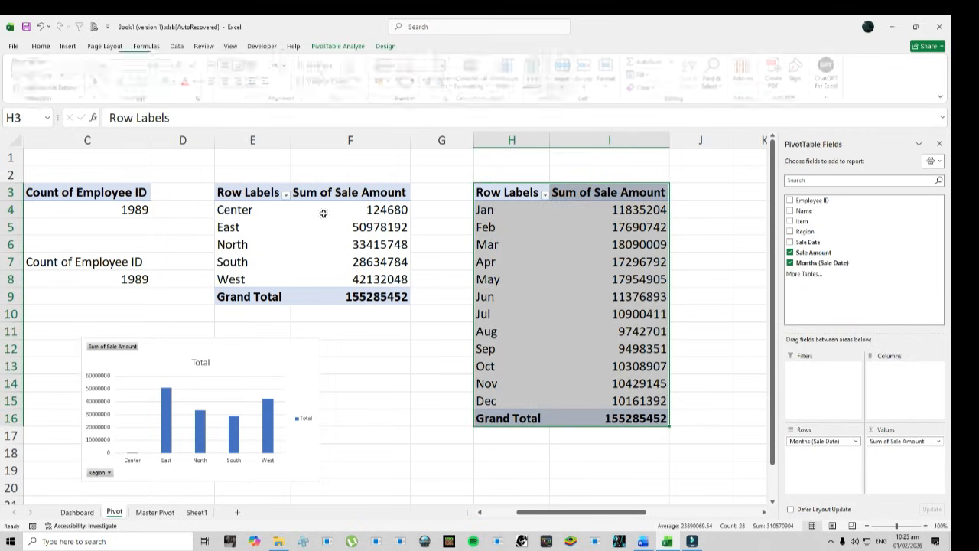
click(69, 46)
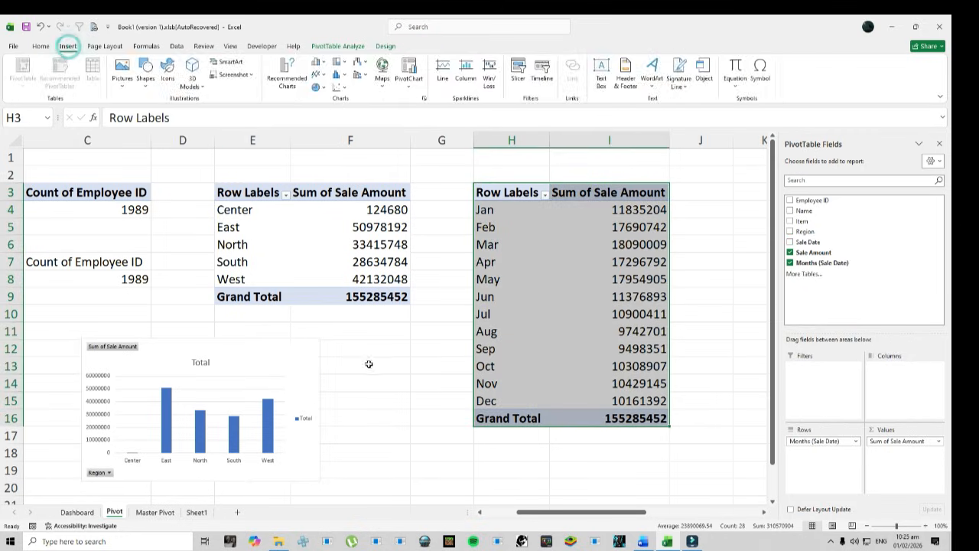
click(642, 541)
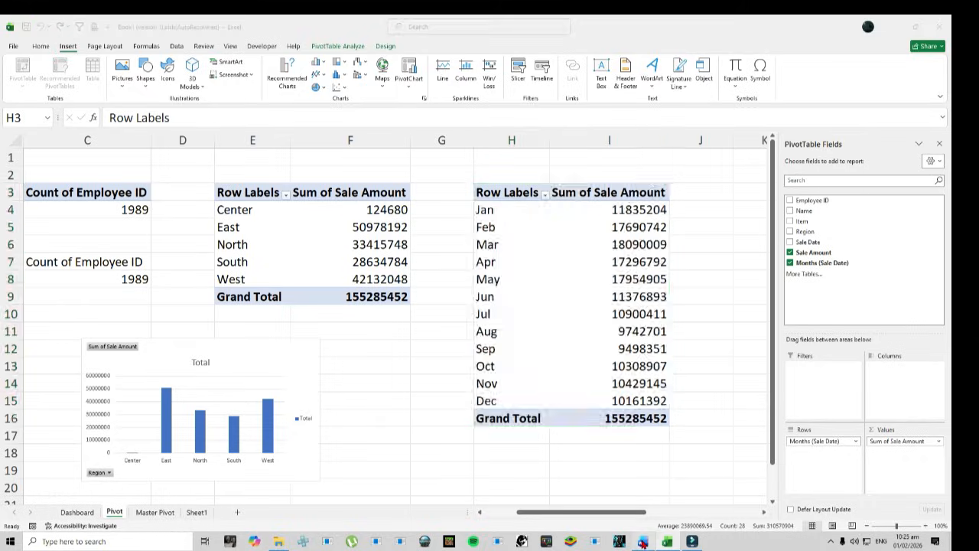
scroll(474, 422, down, 3)
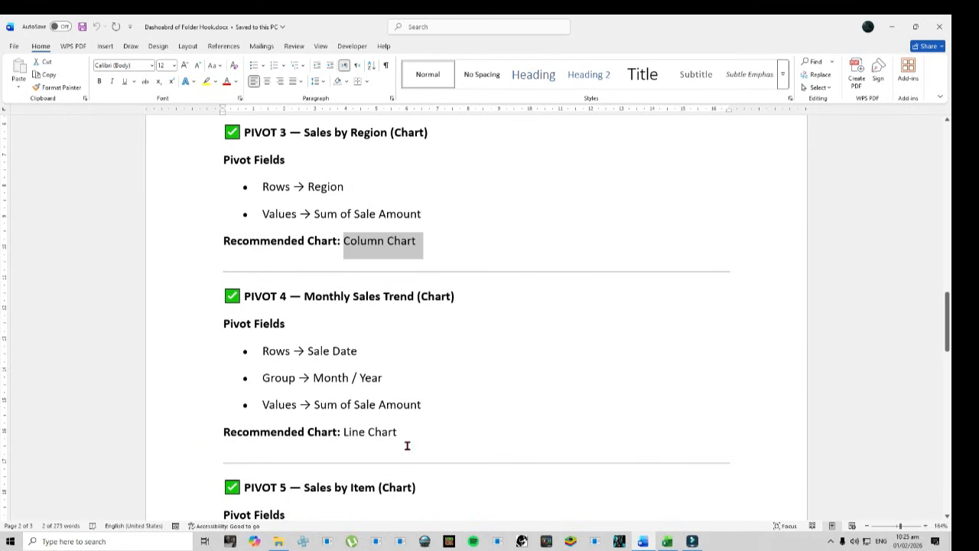
click(664, 543)
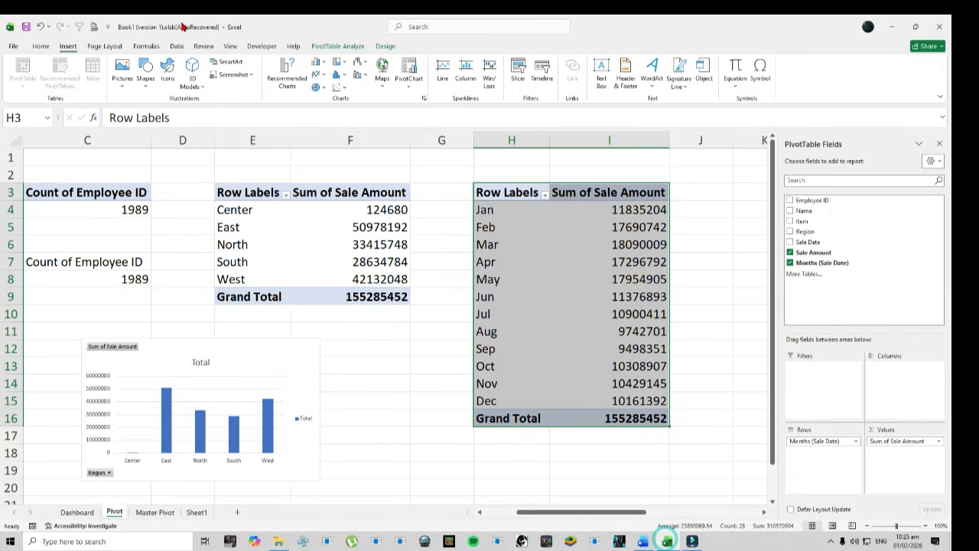
click(322, 80)
click(322, 107)
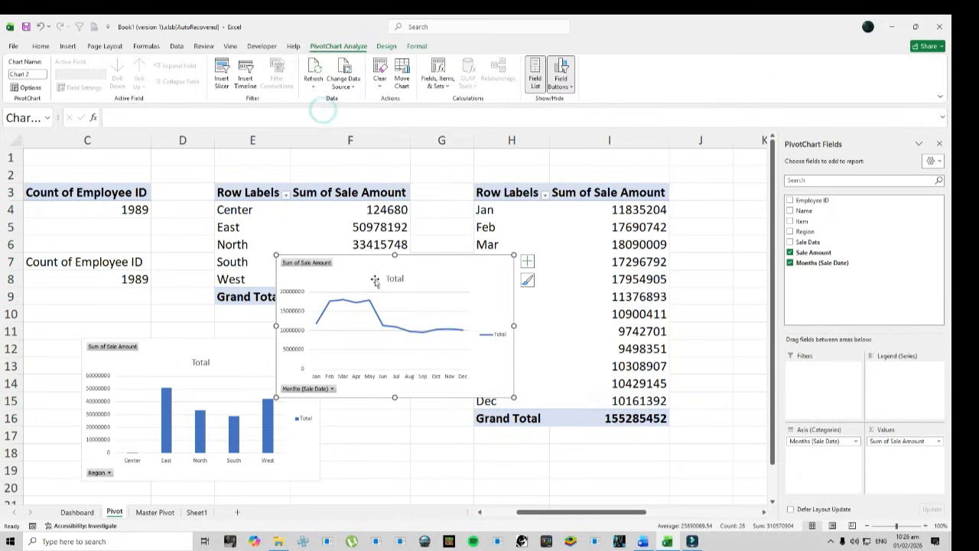
drag(374, 275, 434, 438)
Step: Check the chart recommended for Pivot 5 in Word and insert a 2-D clustered bar chart of the item PivotTable L3:M12, placed below it
drag(544, 512, 612, 517)
drag(426, 194, 536, 349)
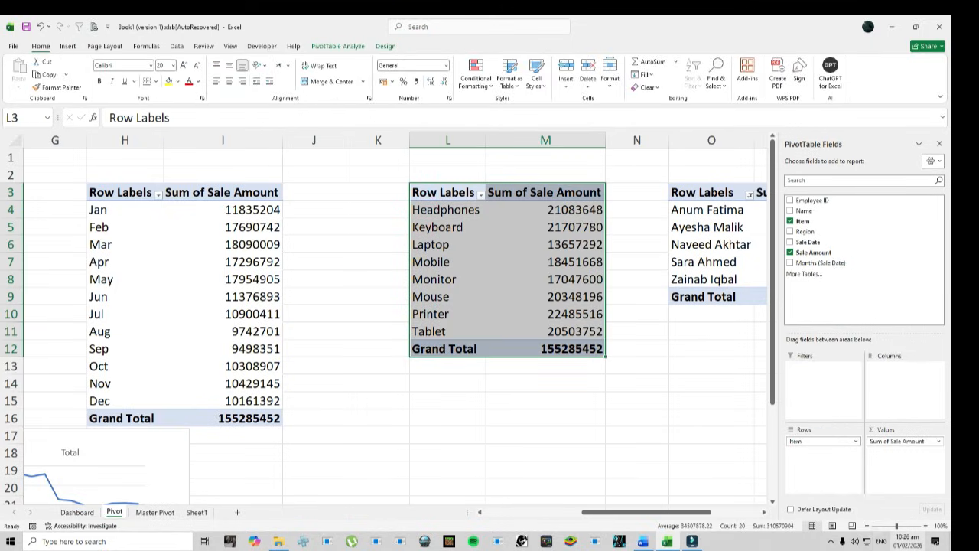
click(642, 541)
scroll(377, 367, down, 5)
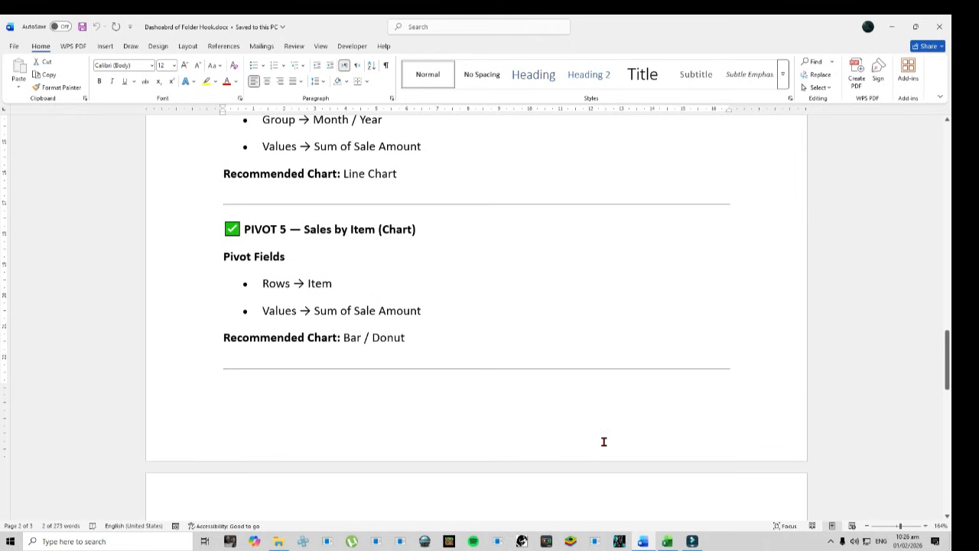
click(667, 540)
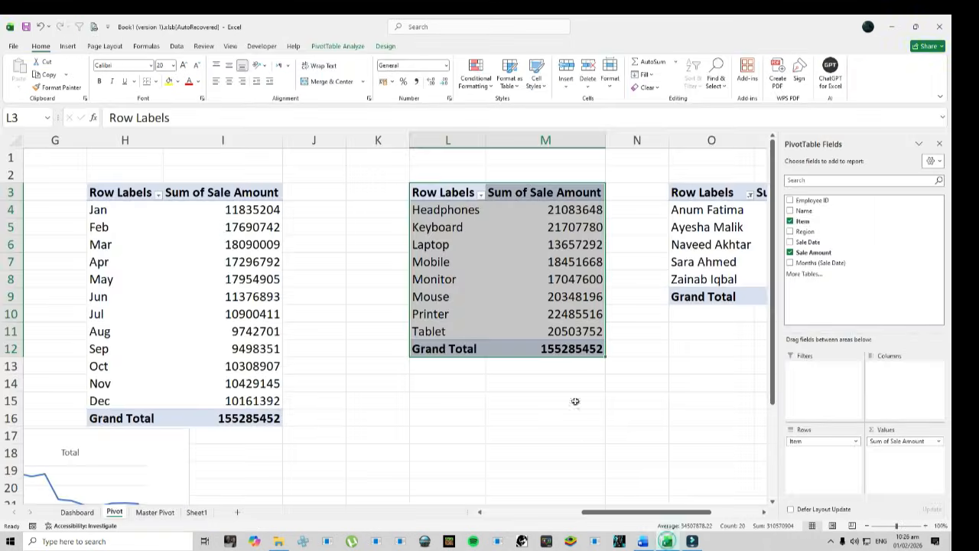
click(69, 45)
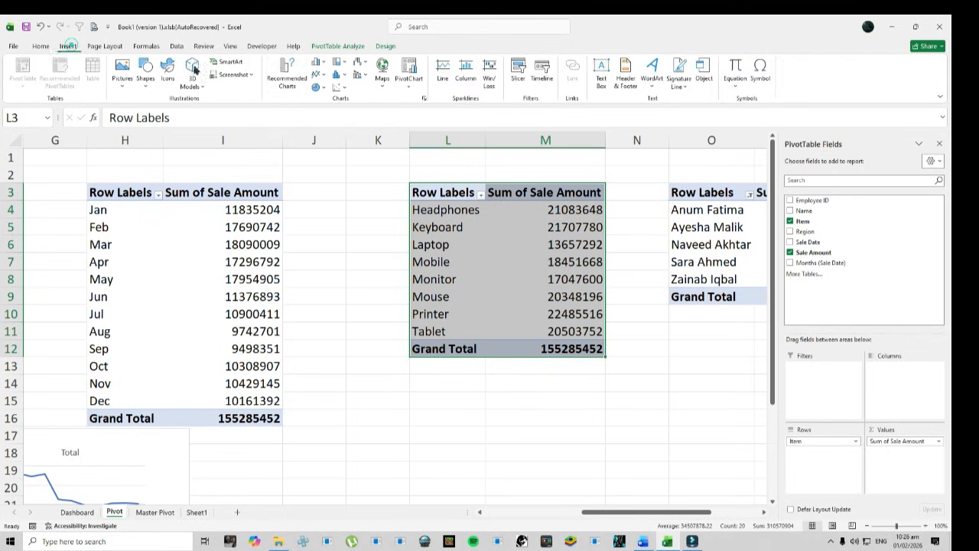
click(318, 62)
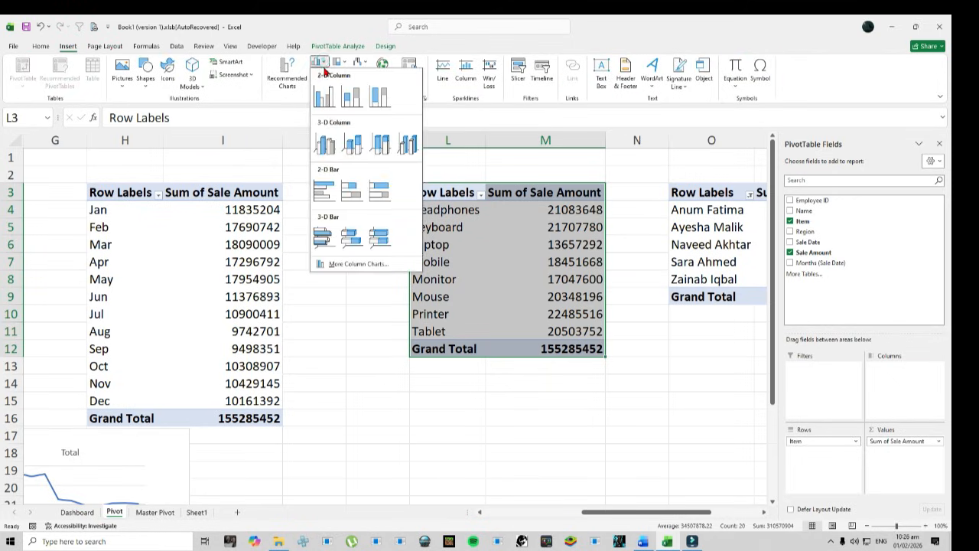
click(322, 189)
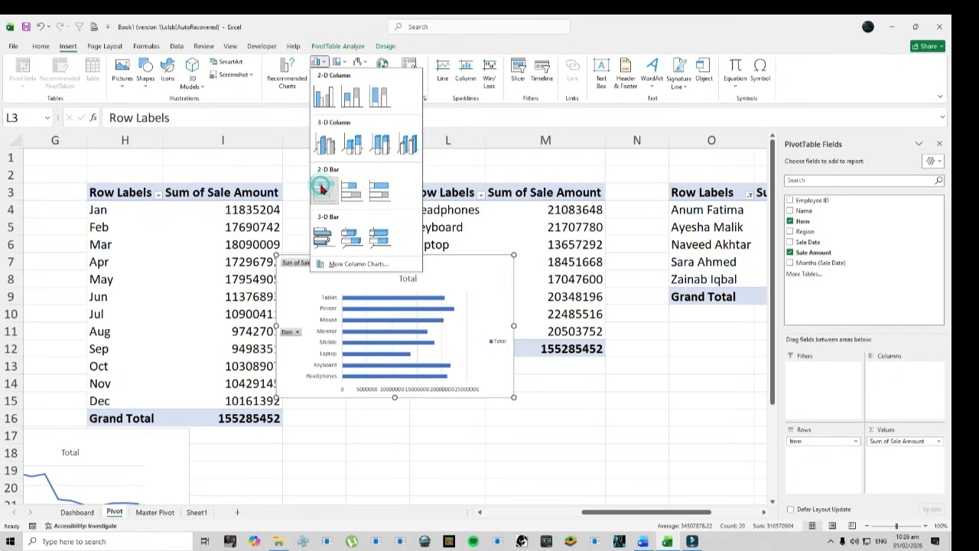
drag(372, 258, 405, 381)
Step: Check for further chart recommendations in Word and insert a 2-D clustered column chart of the employee-name PivotTable O3:P9, placed below it
drag(597, 511, 638, 517)
drag(432, 192, 561, 283)
click(651, 543)
scroll(376, 367, down, 5)
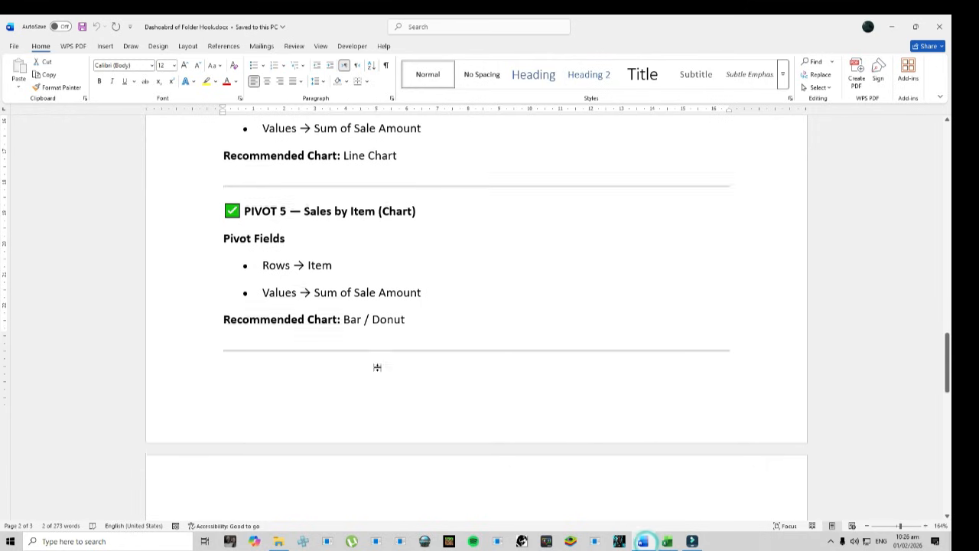
click(667, 542)
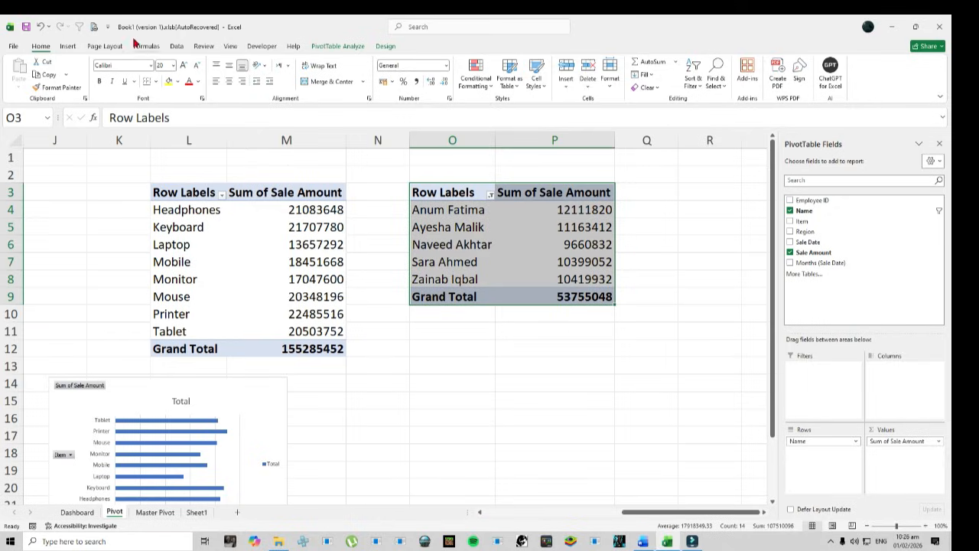
click(68, 46)
click(319, 62)
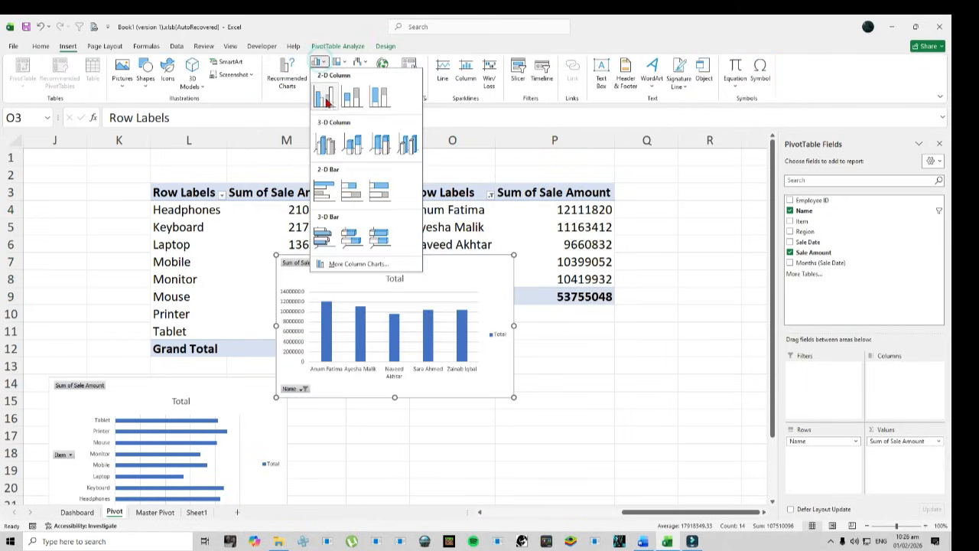
click(325, 94)
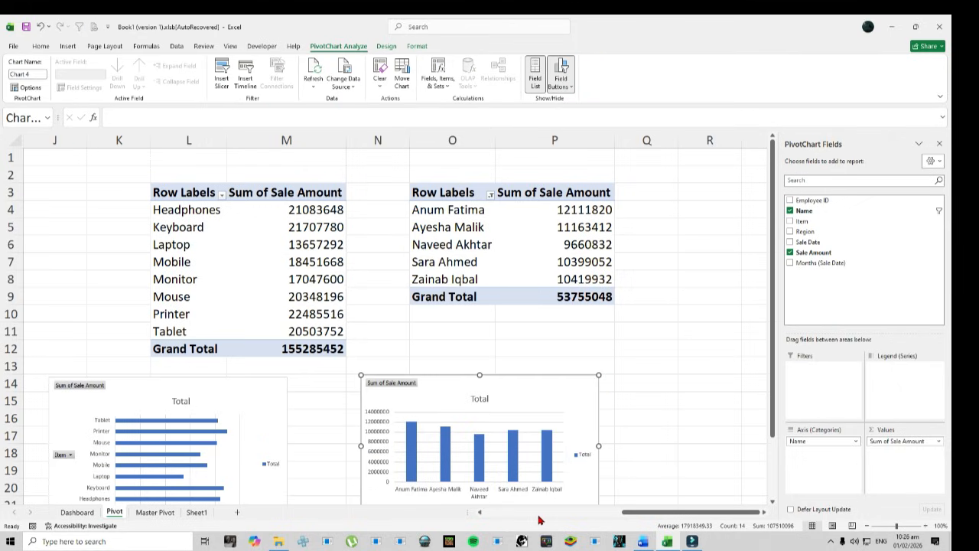
click(538, 511)
mouse_move(556, 512)
mouse_down()
mouse_move(578, 514)
mouse_move(557, 521)
mouse_up()
Step: Draw a background rectangle on the Dashboard sheet from cell A1 to row 22 of column J, about 33.95 cm wide and 20.16 cm high
click(78, 515)
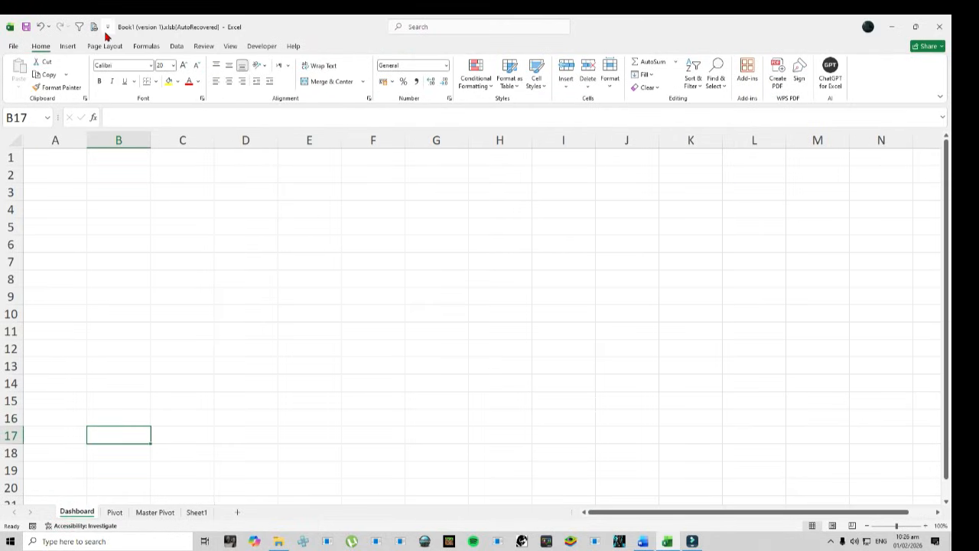
click(67, 46)
click(146, 84)
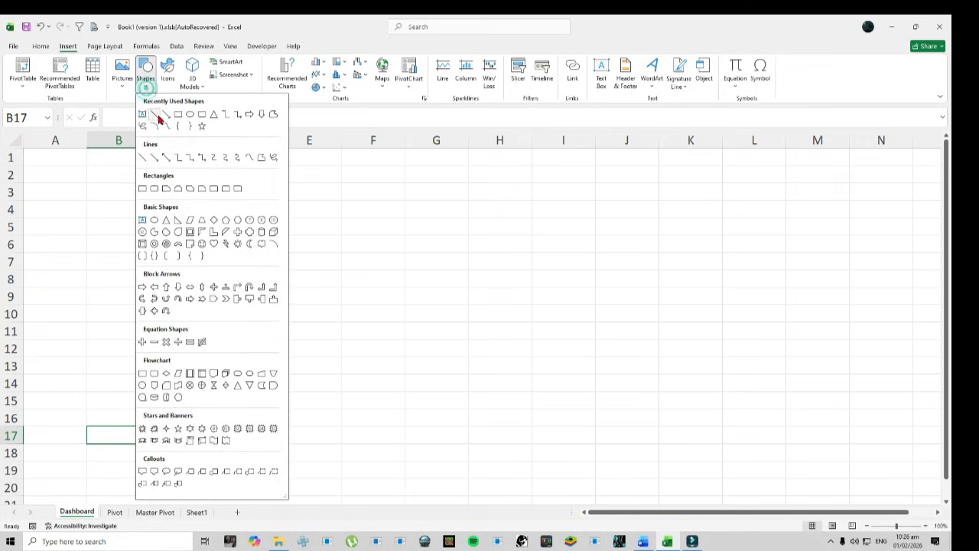
click(178, 115)
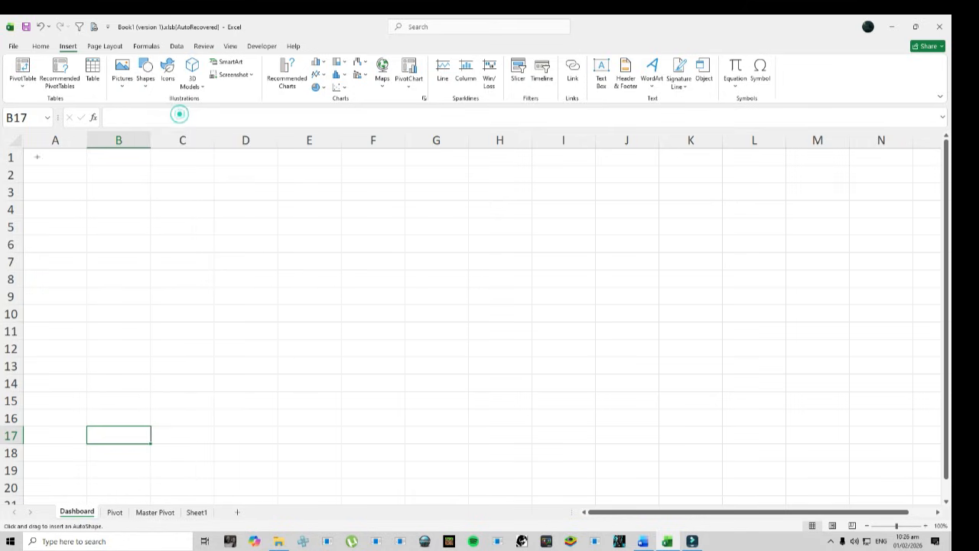
drag(24, 149, 662, 476)
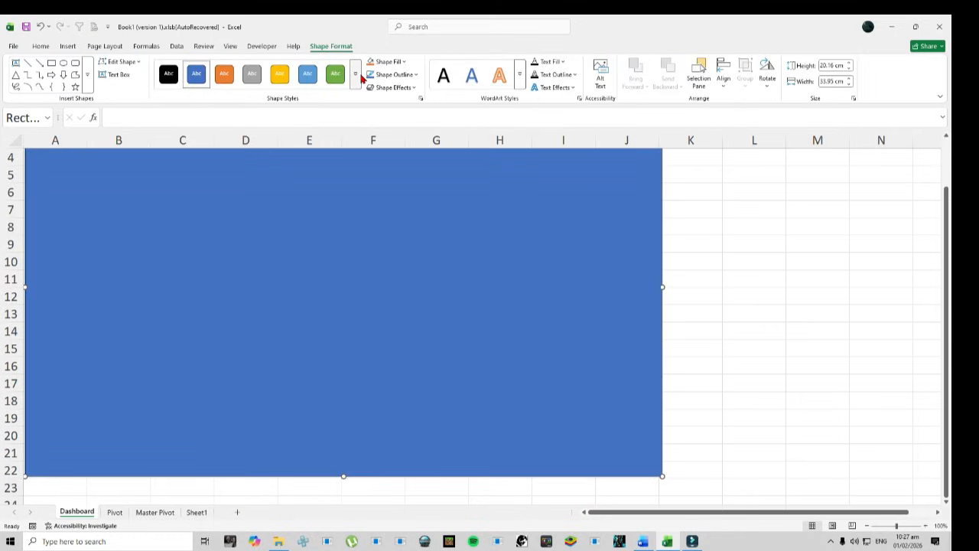
Step: Fill the Dashboard background rectangle with a light green theme colour and deselect it
click(400, 62)
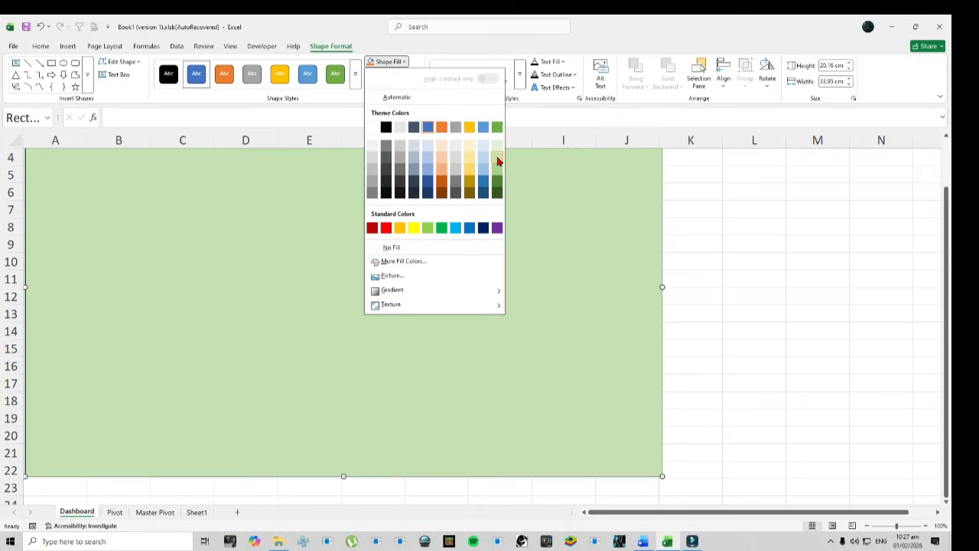
click(498, 158)
scroll(338, 286, up, 1)
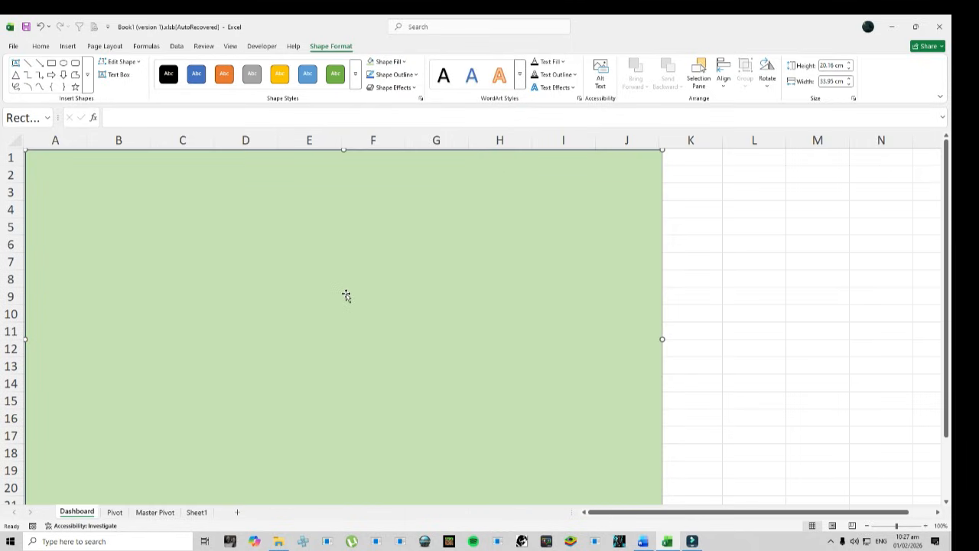
key(Escape)
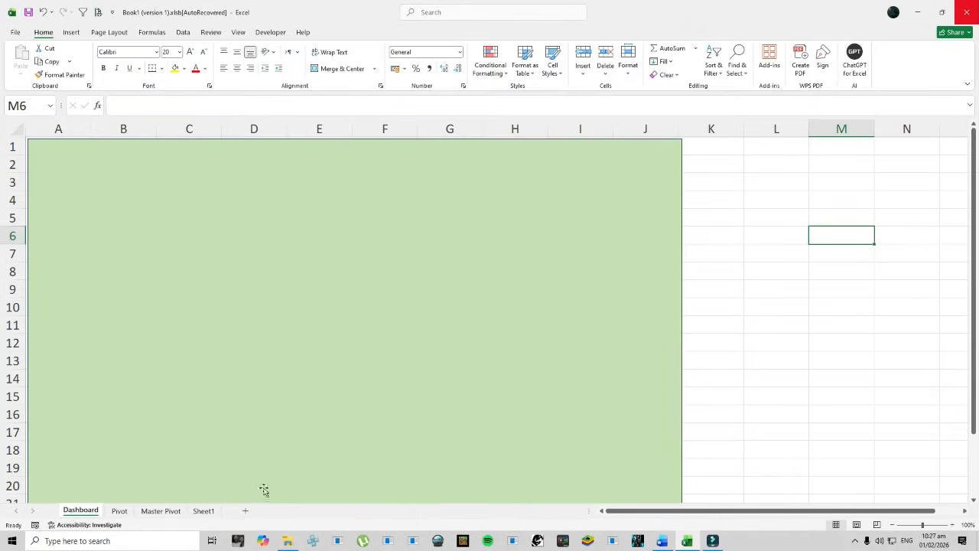
Step: Move the region, monthly, item and employee PivotCharts from the Pivot sheet onto the green Dashboard background in a two-by-two grid
click(120, 513)
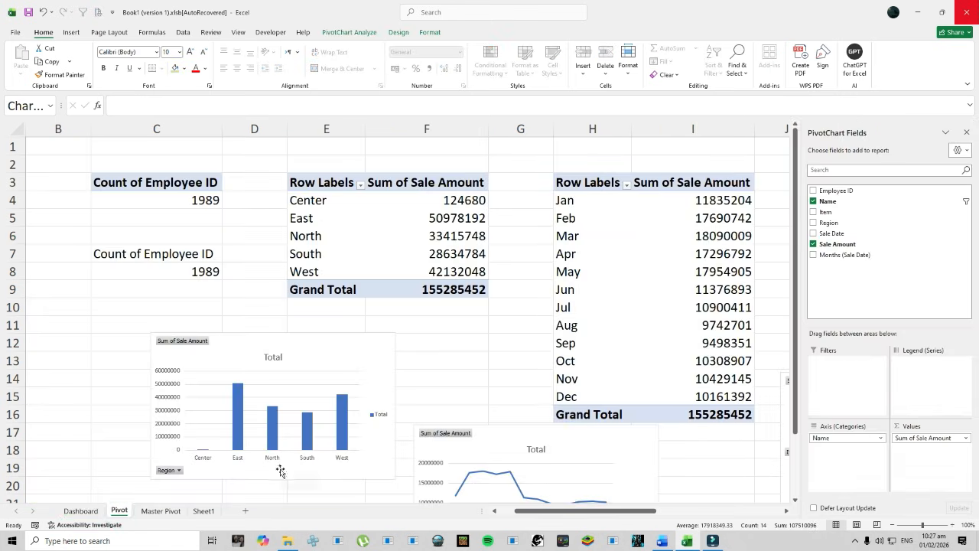
click(80, 511)
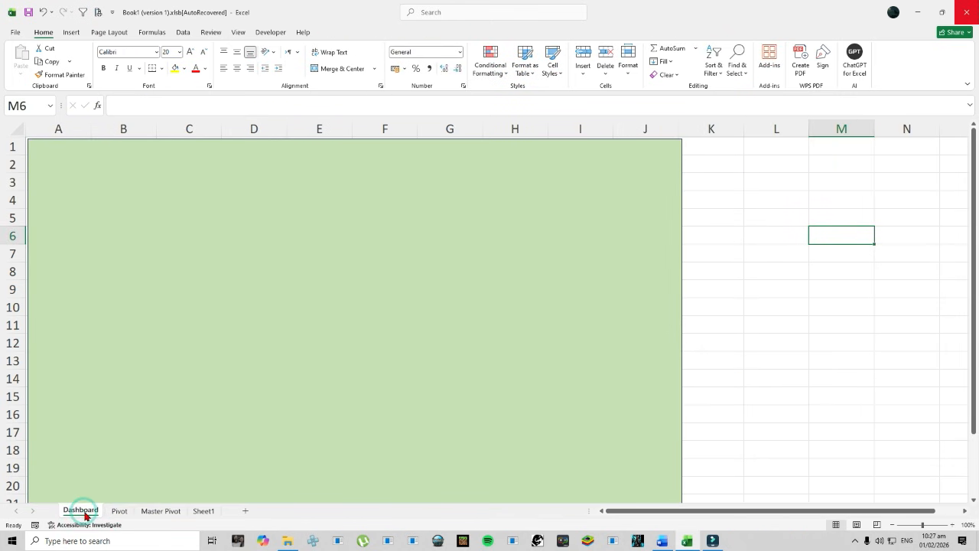
click(123, 511)
click(80, 511)
click(120, 511)
click(365, 352)
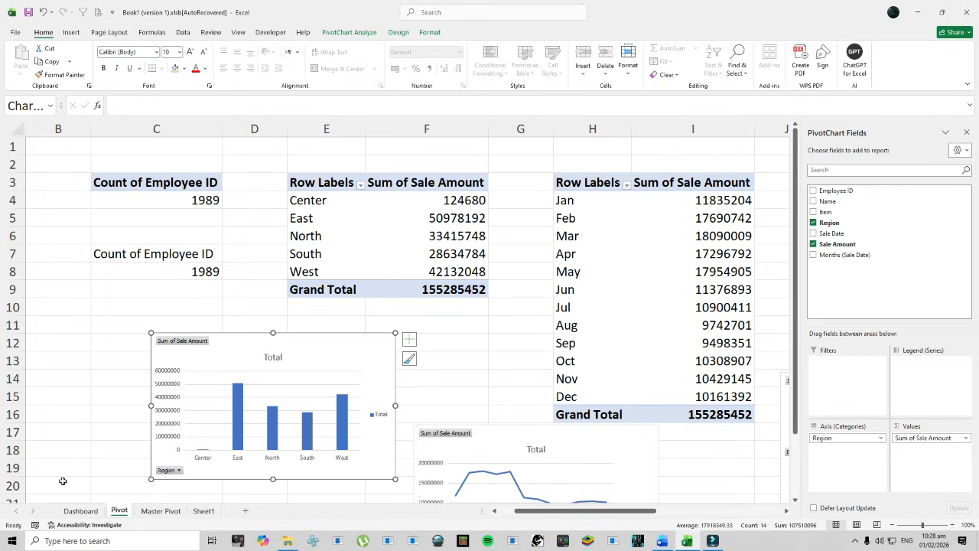
click(80, 510)
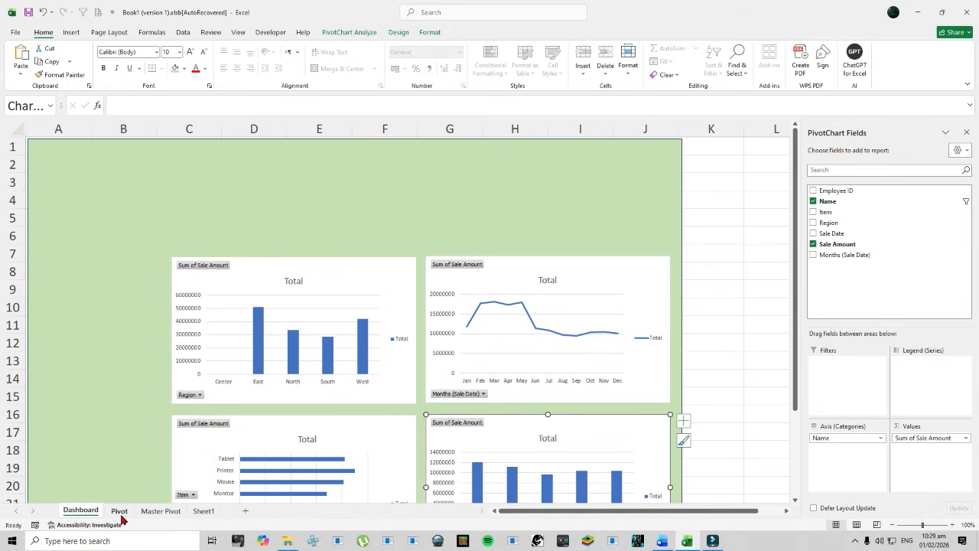
Step: Draw a rounded rectangle about 5.42 cm wide and 1.91 cm high above the region chart on the Dashboard
click(71, 32)
click(149, 67)
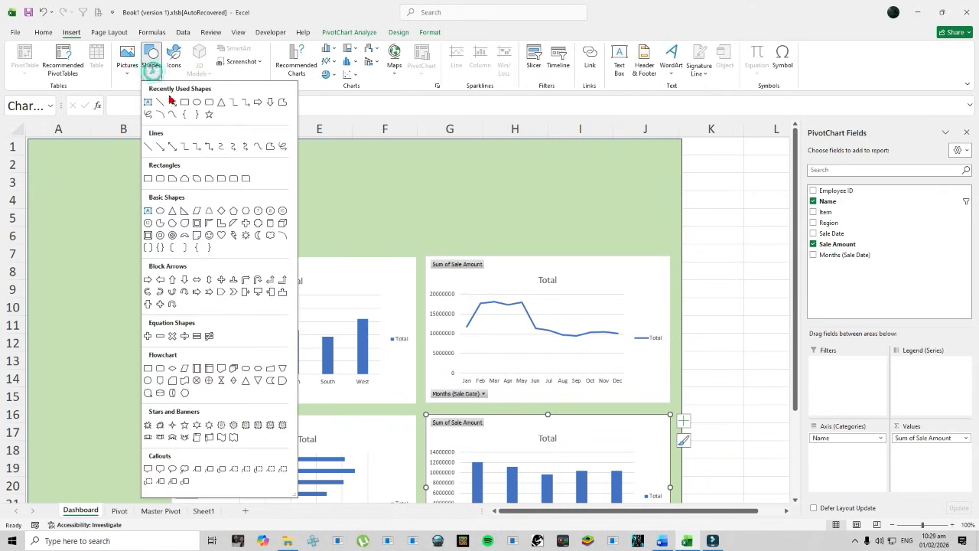
click(209, 108)
mouse_move(181, 175)
mouse_down()
mouse_move(251, 212)
mouse_move(287, 211)
mouse_up()
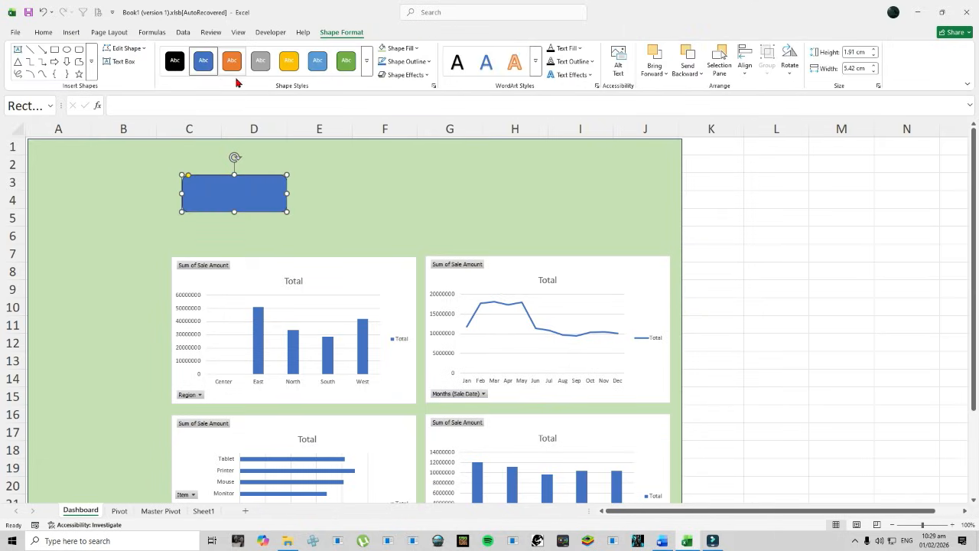
Step: Draw a smaller rounded rectangle about 3.73 cm wide and 1.43 cm high inside the first one
click(69, 35)
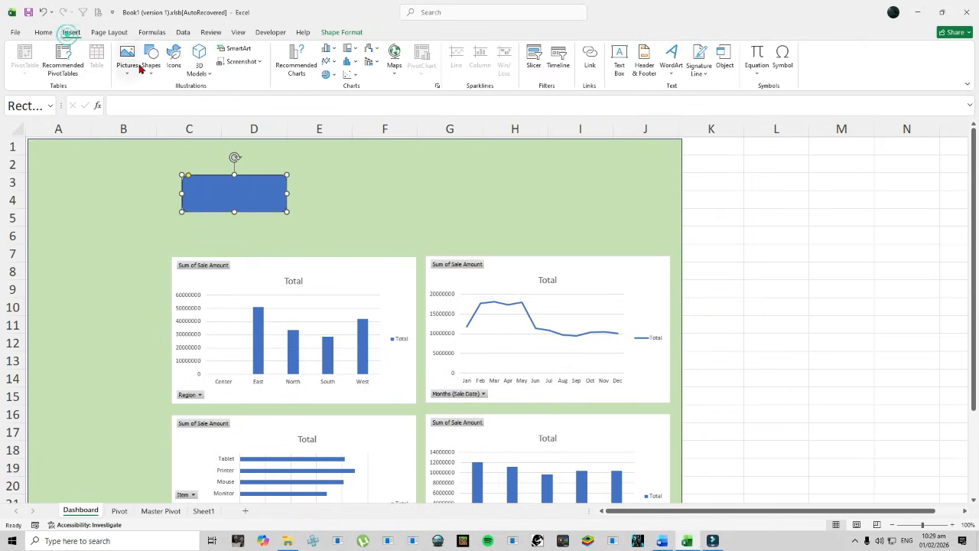
click(151, 63)
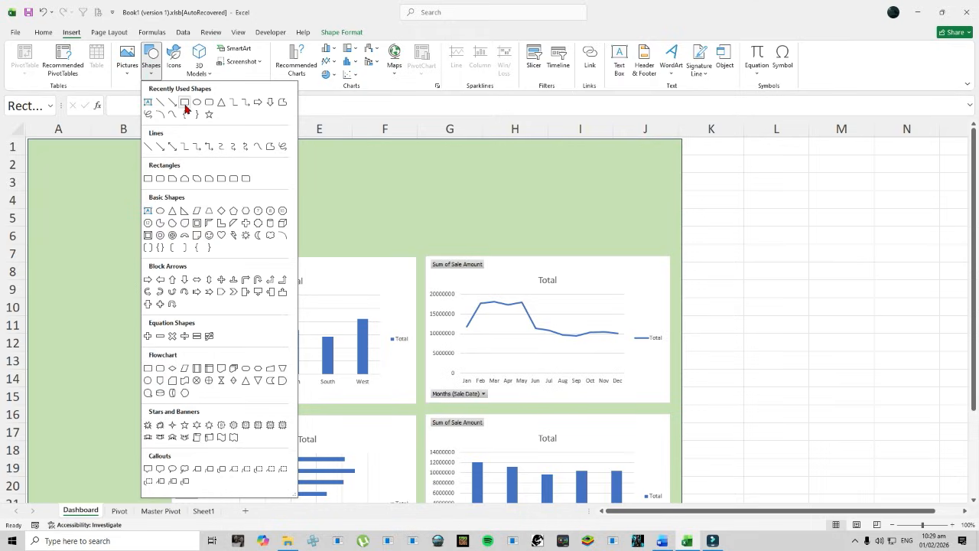
click(209, 103)
drag(212, 181, 283, 210)
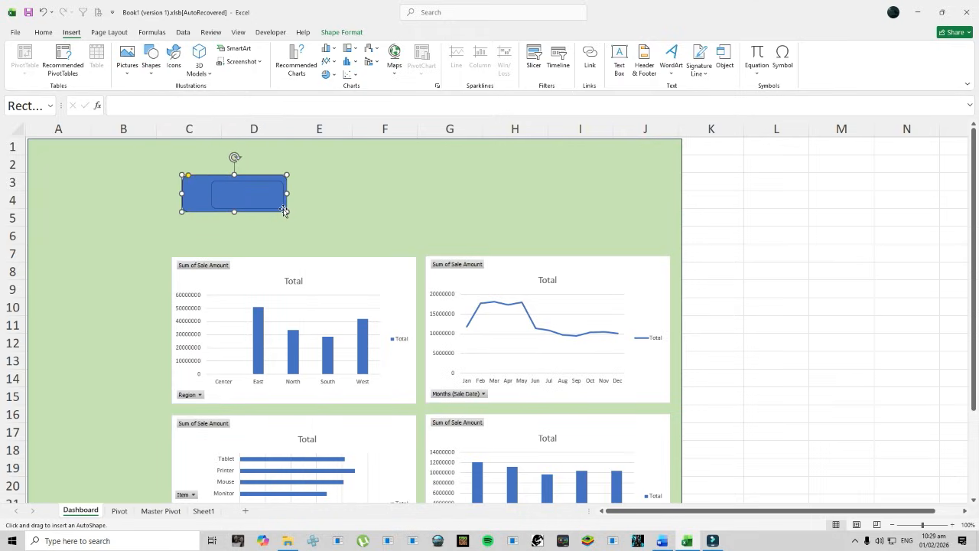
Step: Apply a solid green shape style to the outer rounded rectangle and a lighter translucent green style to the inner one
click(193, 202)
click(346, 61)
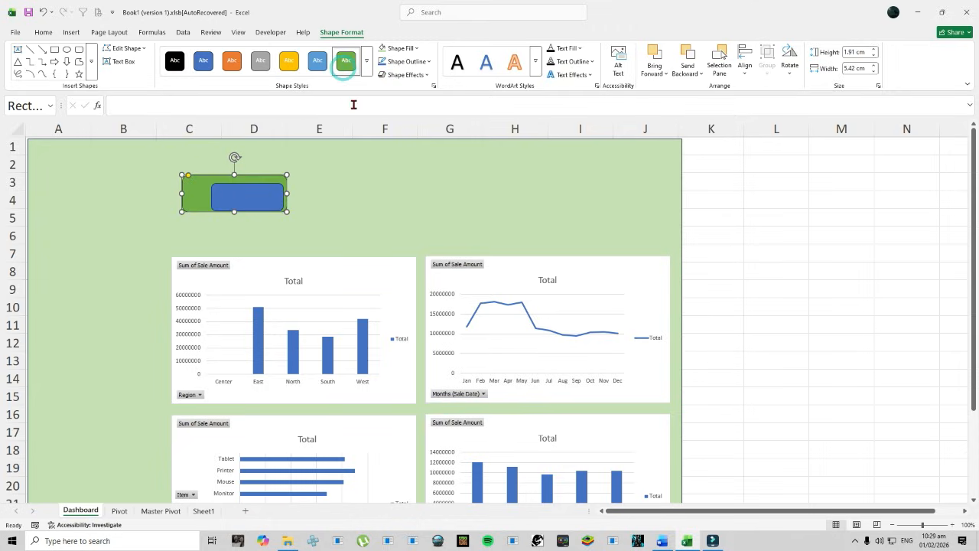
click(253, 202)
click(367, 61)
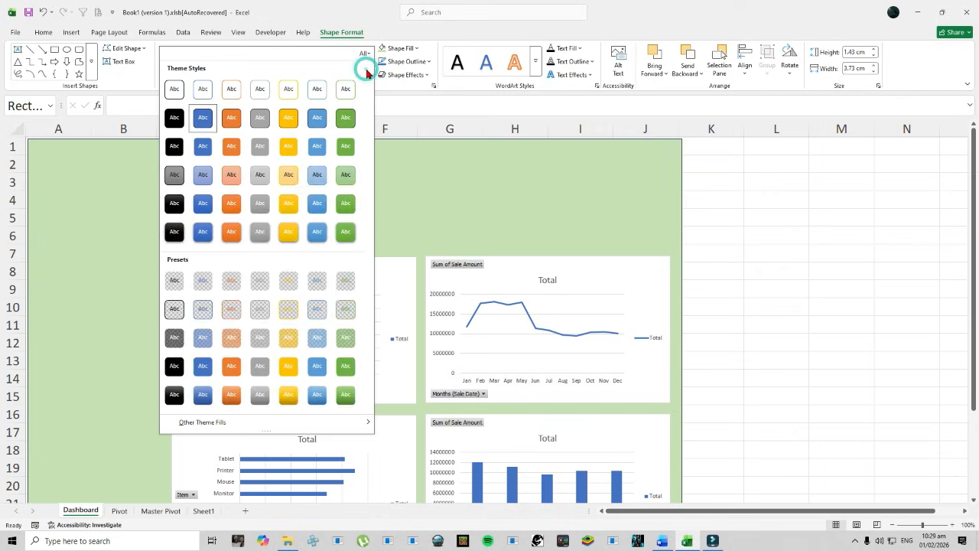
click(348, 150)
Step: Place copies of the green card directly above the region and monthly charts, with their inner boxes shortened to about 1.22 cm high
click(198, 197)
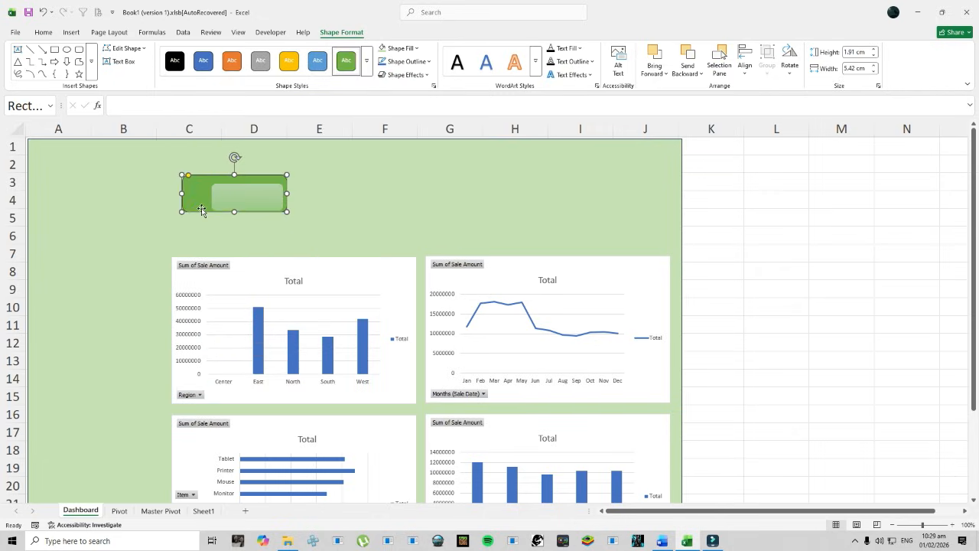
drag(202, 210, 196, 227)
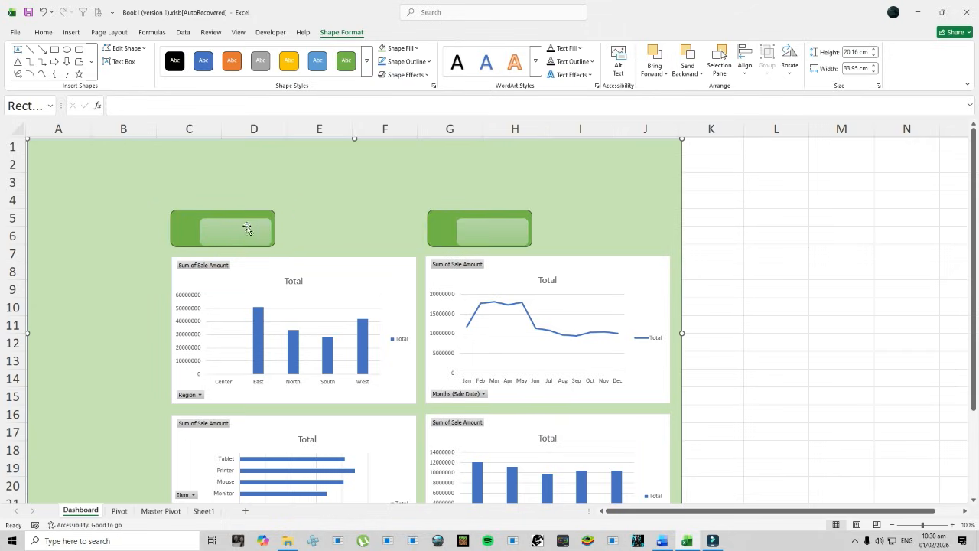
click(248, 227)
drag(235, 217, 236, 221)
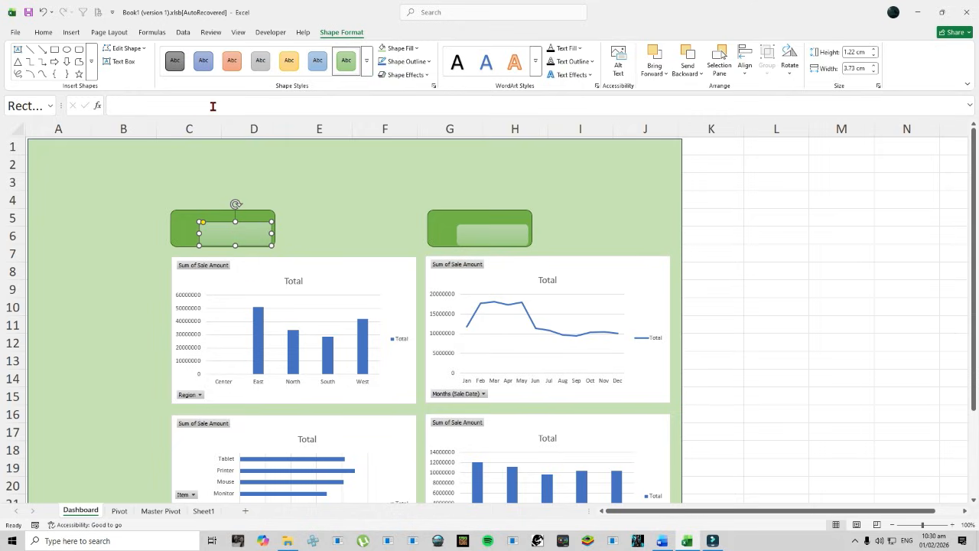
Step: Link the inner box of the card above the region chart to the total sales cell with =Pivot!A8 and centre its text
click(172, 104)
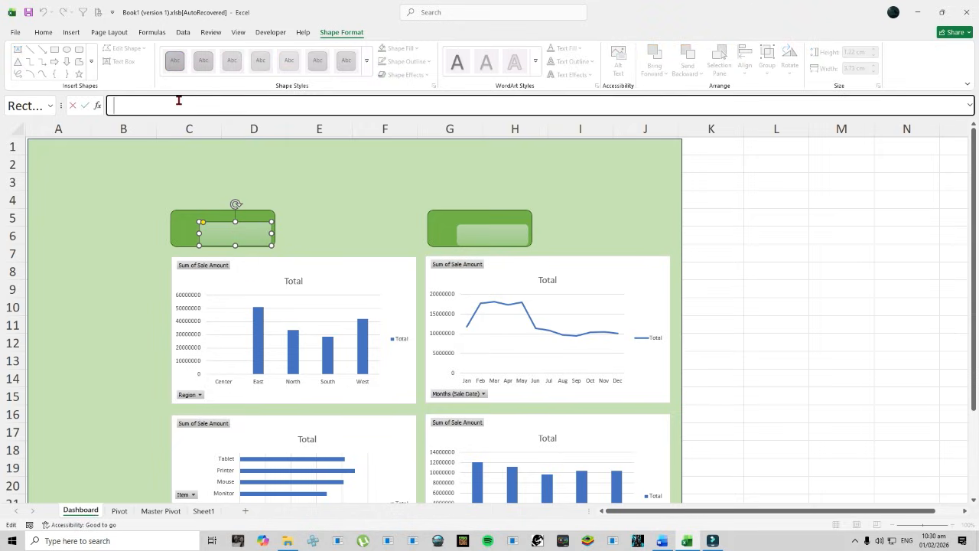
click(119, 514)
drag(573, 509, 469, 514)
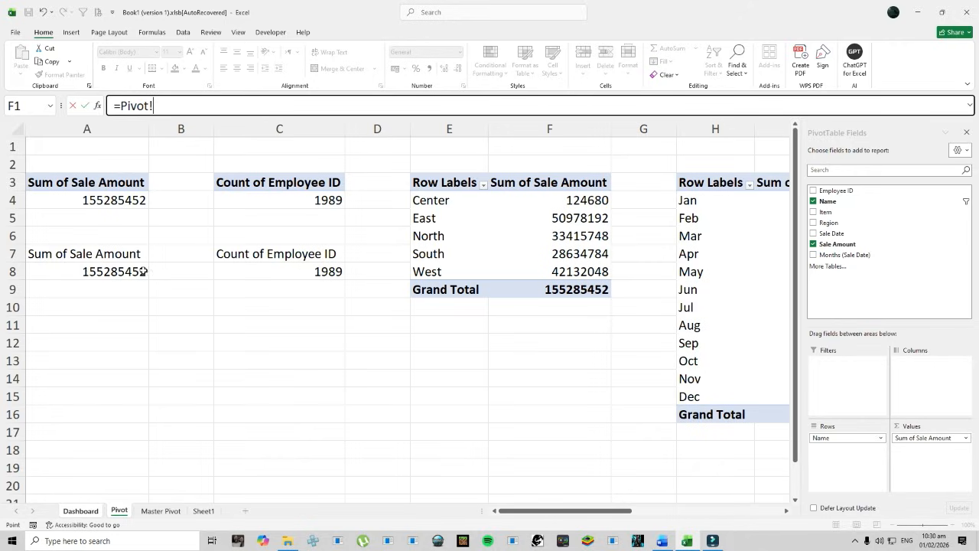
click(101, 271)
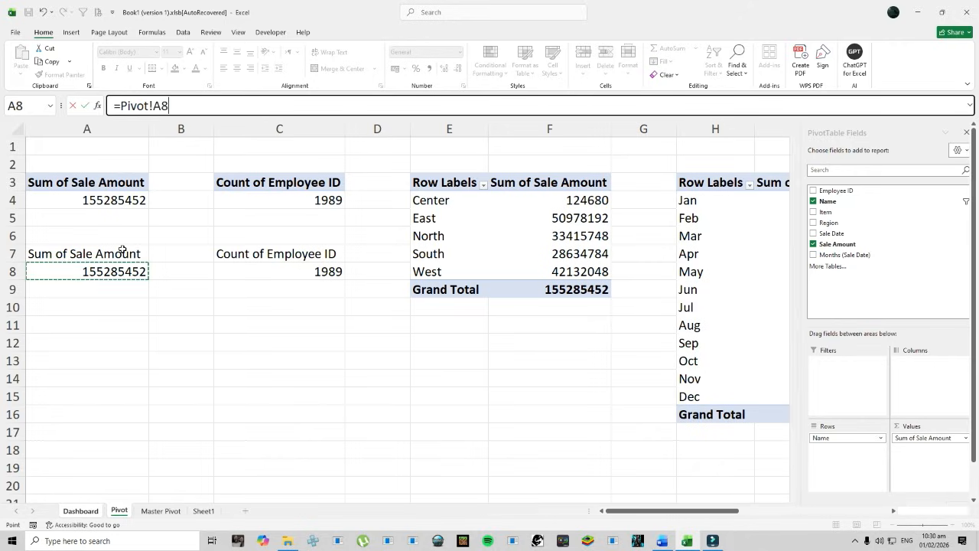
key(Return)
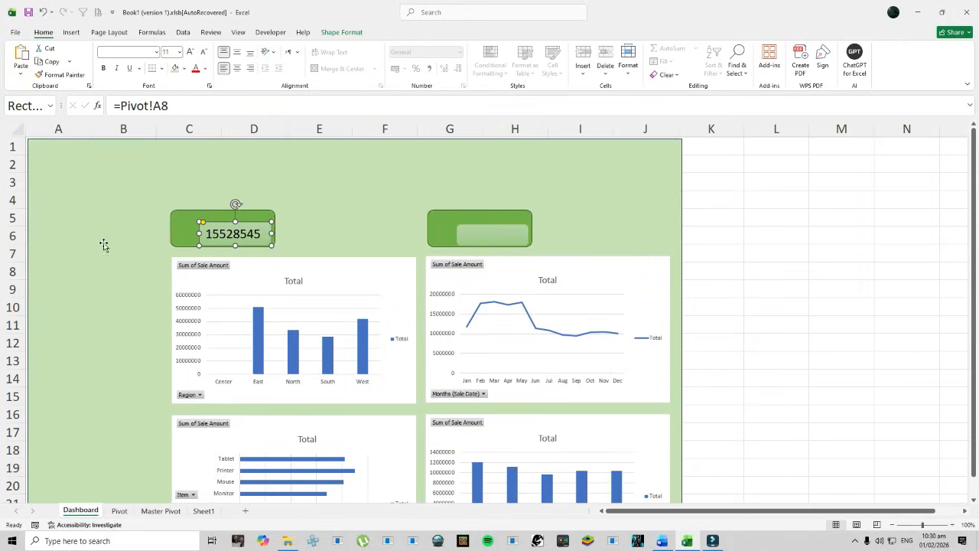
click(103, 243)
click(243, 236)
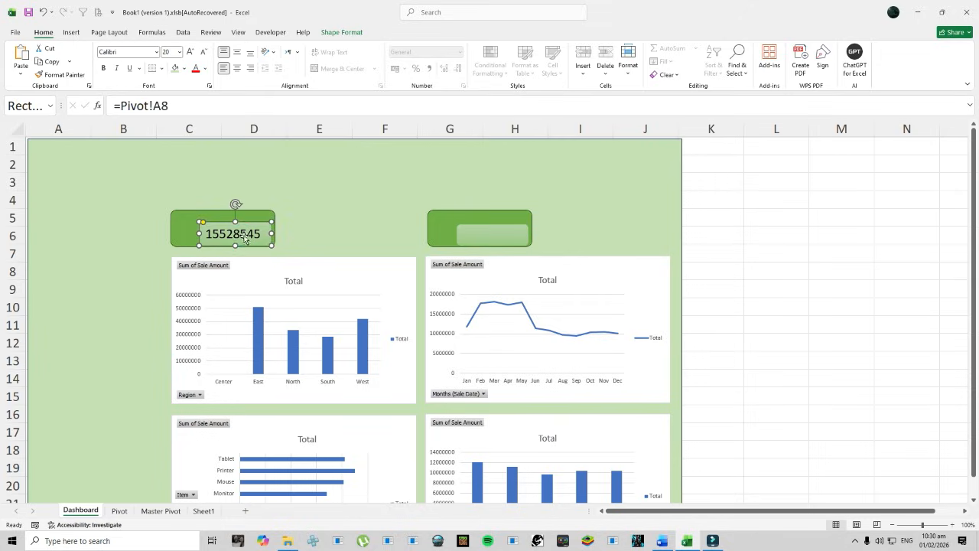
click(237, 69)
click(365, 232)
Step: Link the inner box of the card above the monthly chart to the employee count cell with =Pivot!C8
click(480, 238)
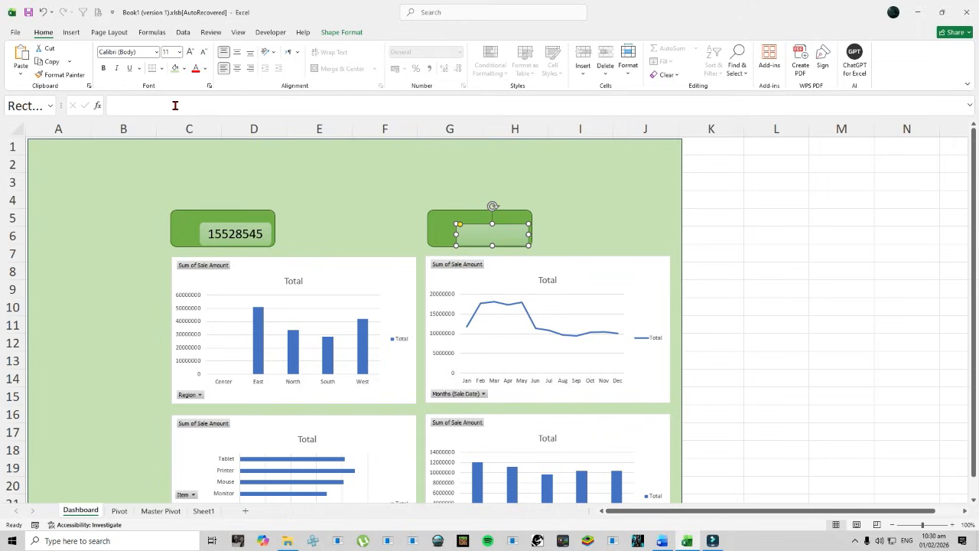
click(175, 106)
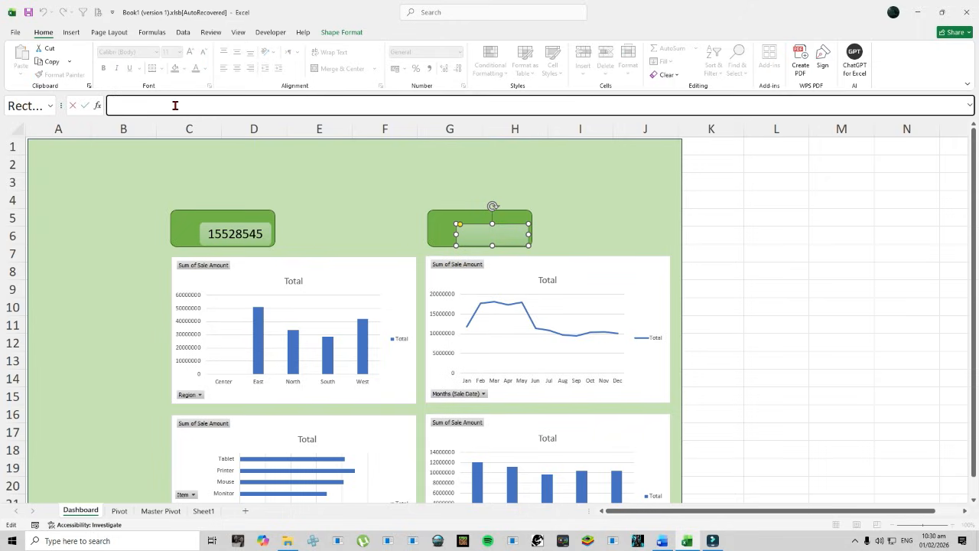
click(119, 511)
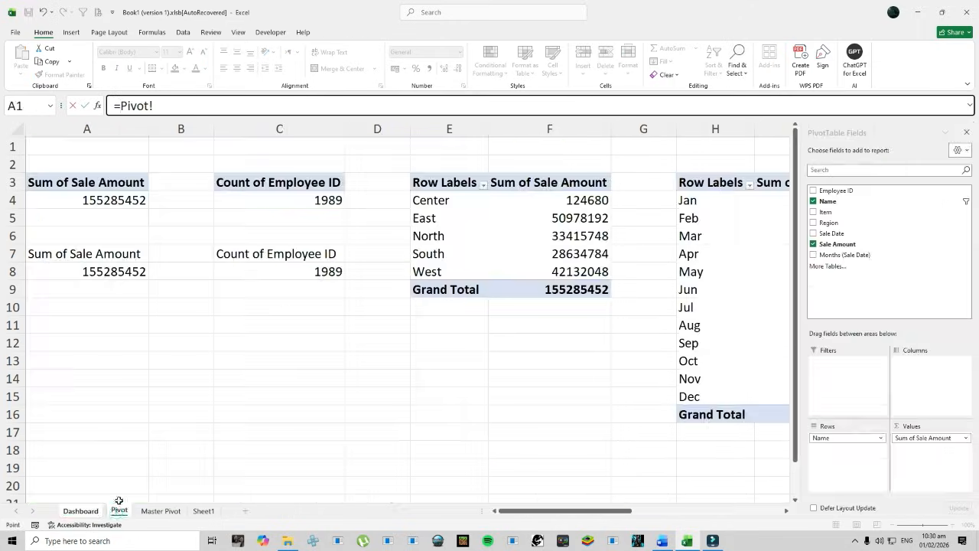
click(311, 270)
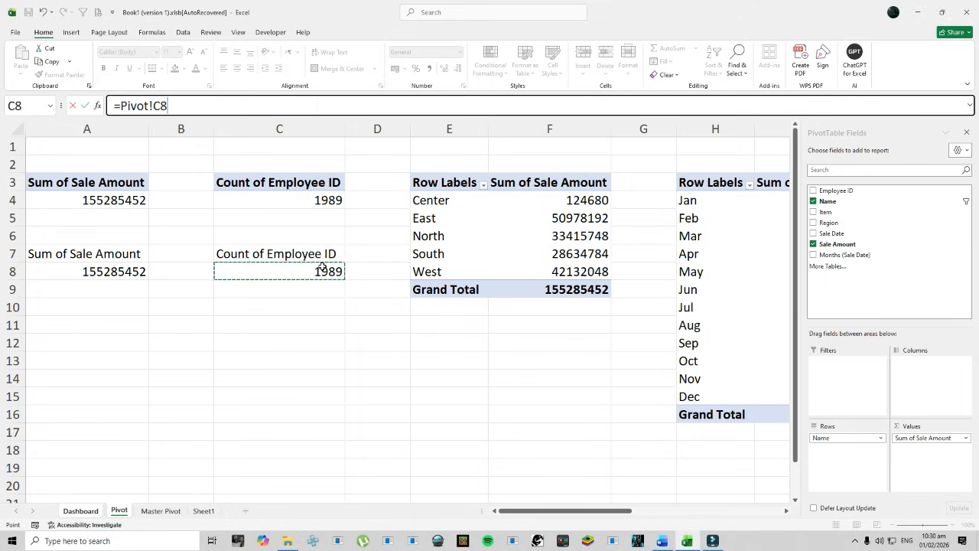
key(Return)
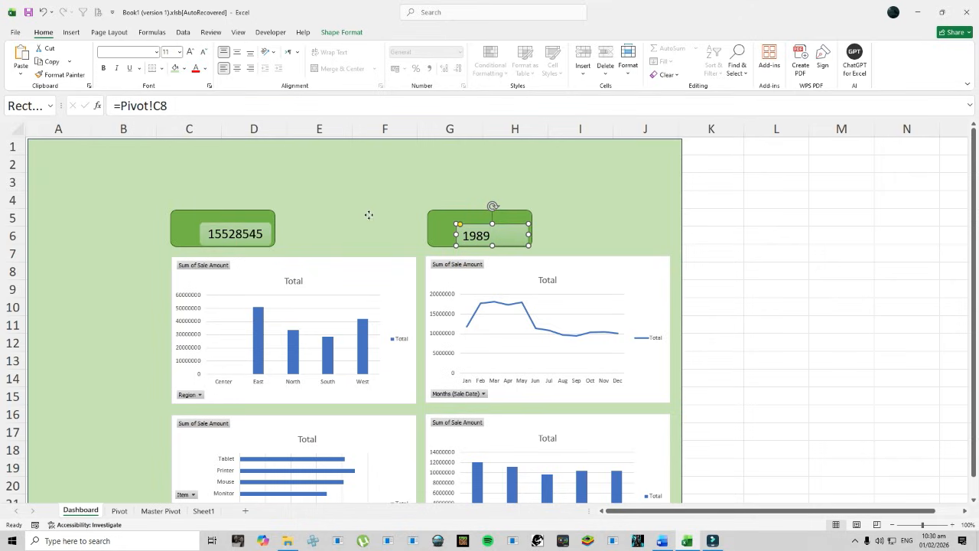
Step: Centre the linked value horizontally in the inner box of the card above the monthly chart
click(237, 68)
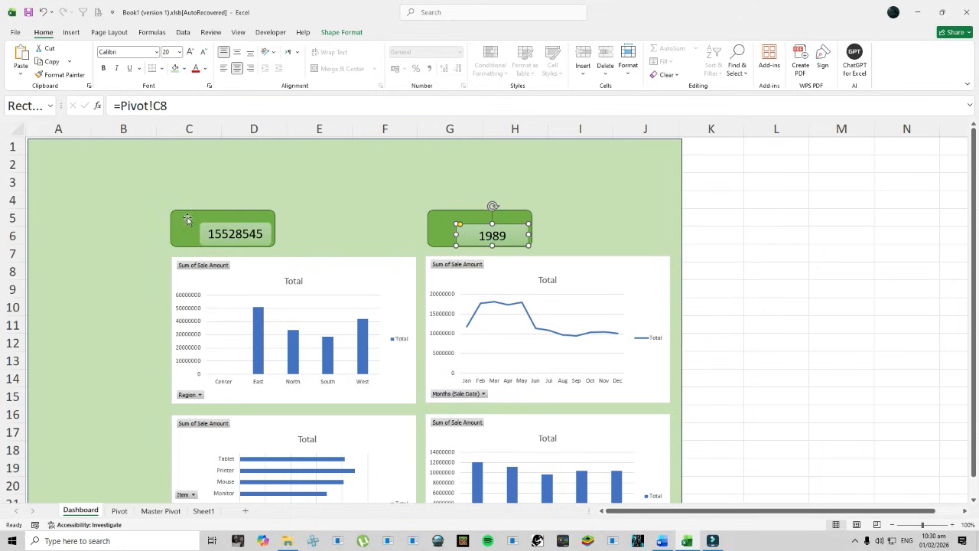
Step: Copy the card title "Total Sales" from the Word document into the outer rectangle of the card above the region chart
click(191, 218)
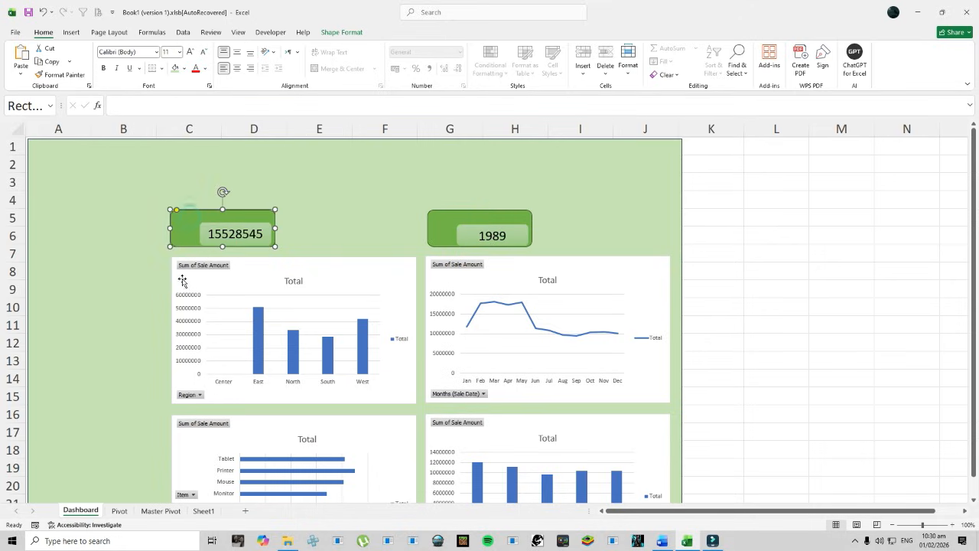
click(662, 541)
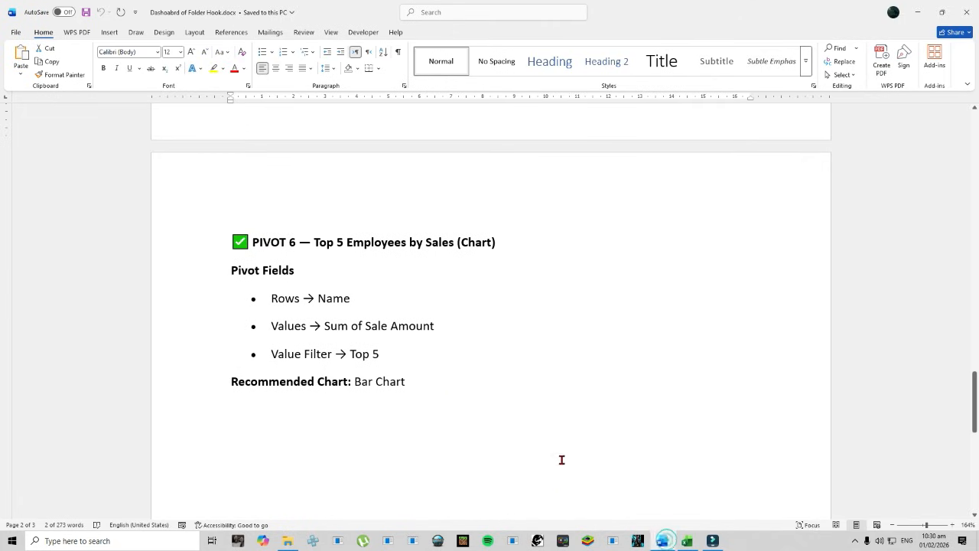
scroll(446, 385, up, 15)
drag(300, 412, 231, 411)
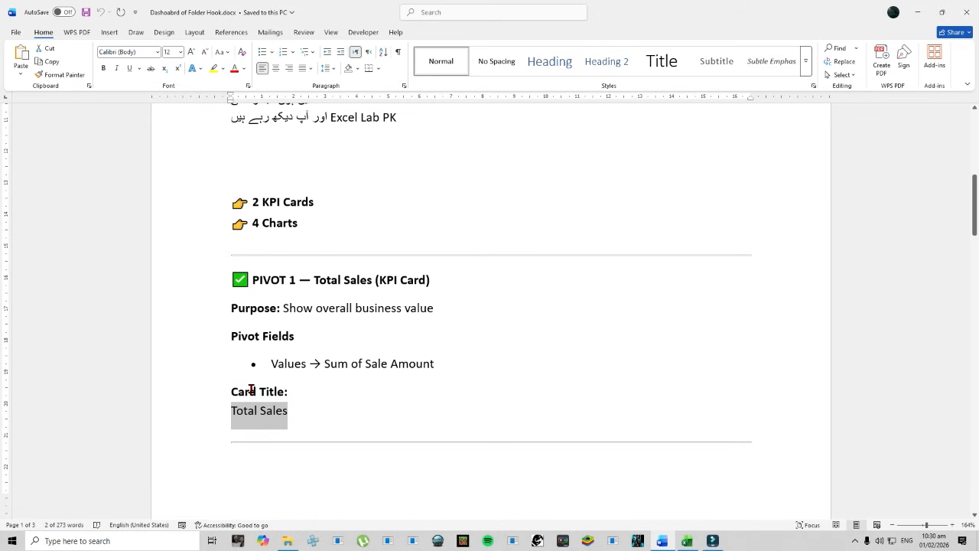
click(687, 541)
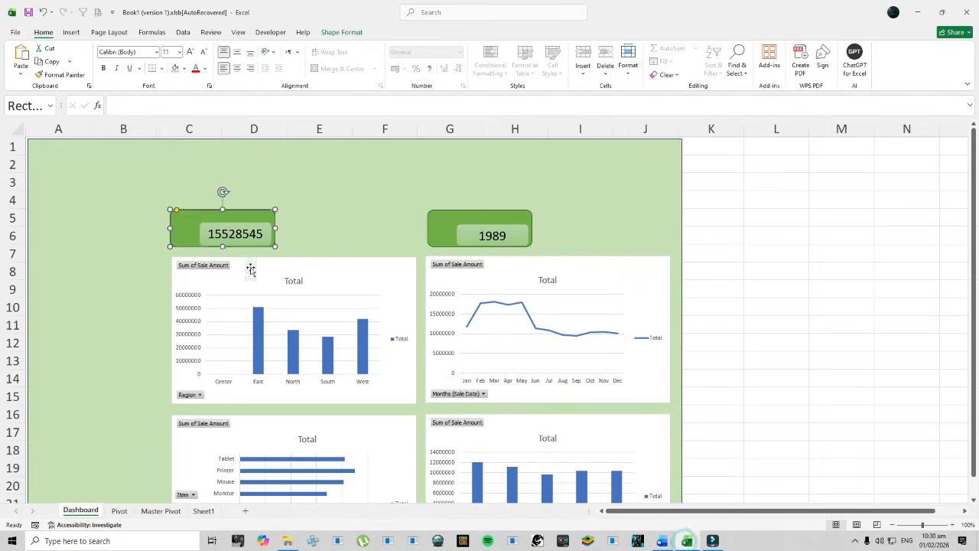
right_click(191, 221)
click(209, 305)
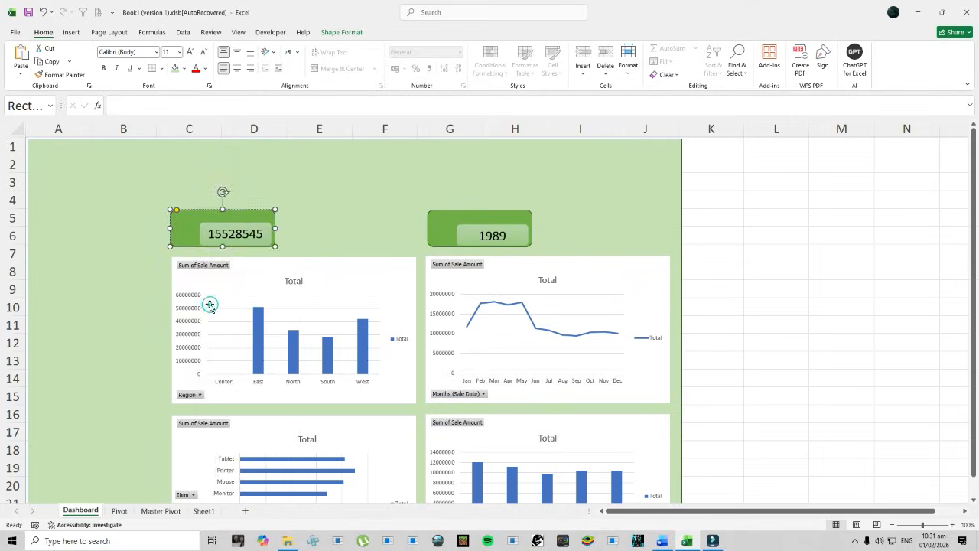
key(ctrl+v)
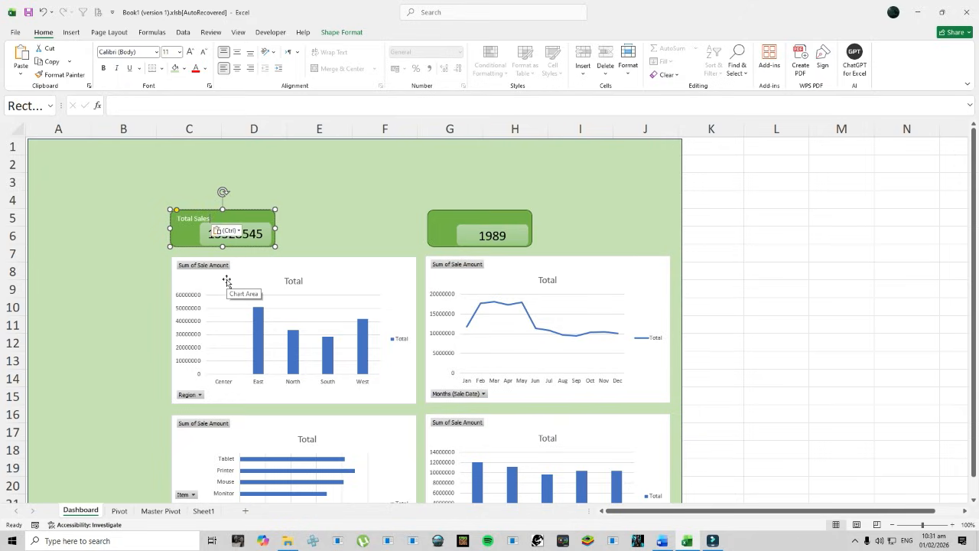
Step: Set the Total Sales card title to 16 pt black text
click(190, 52)
click(190, 51)
click(190, 52)
click(236, 51)
click(236, 53)
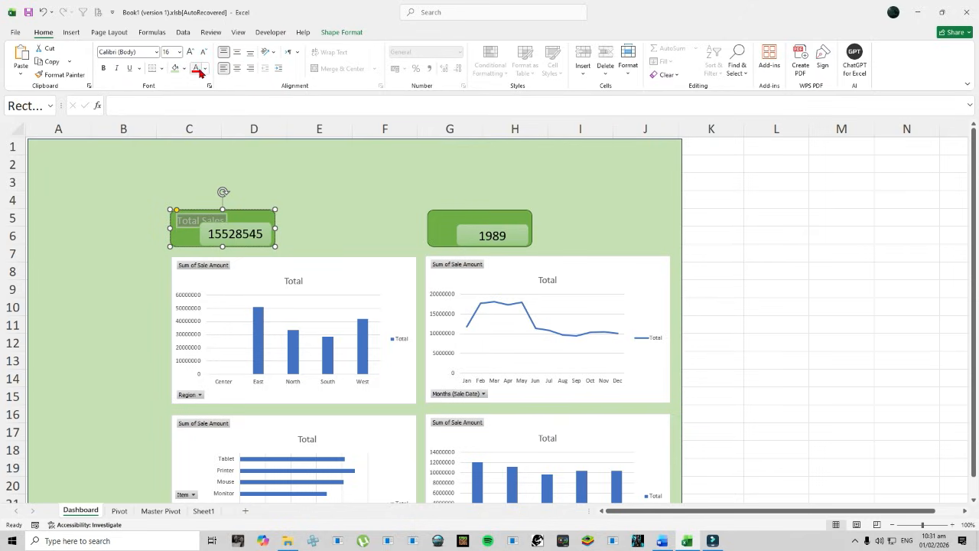
click(205, 69)
click(212, 134)
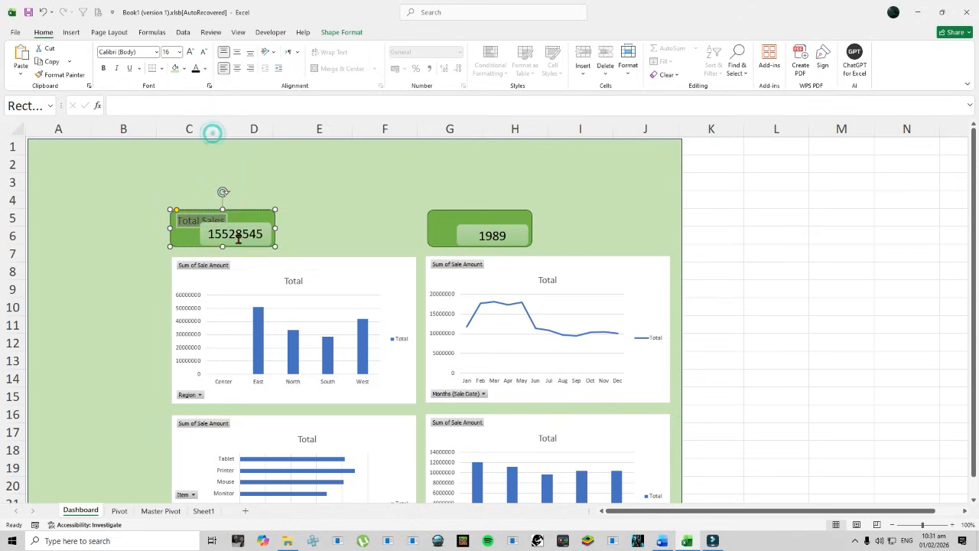
Step: Shorten the Total Sales card's inner box from its upper edge to clear the title, and make the title bold
click(237, 224)
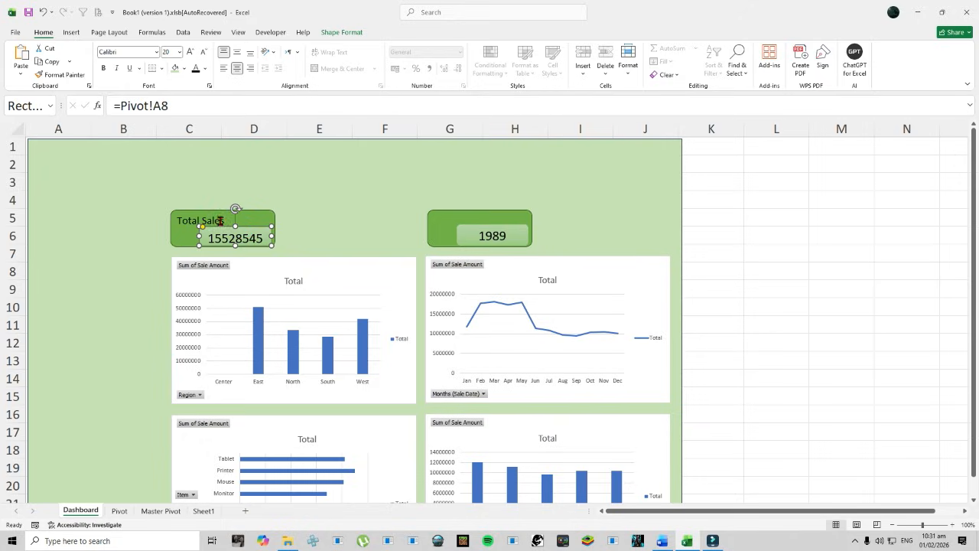
triple_click(219, 222)
click(103, 70)
click(143, 229)
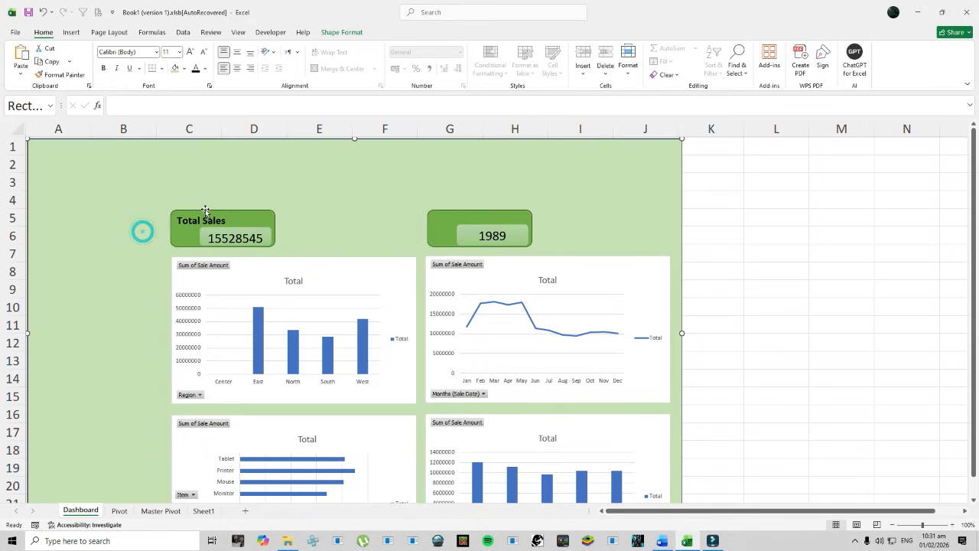
Step: Copy the Total Sales card's formatting to the untitled outer rectangle above the monthly chart
click(196, 211)
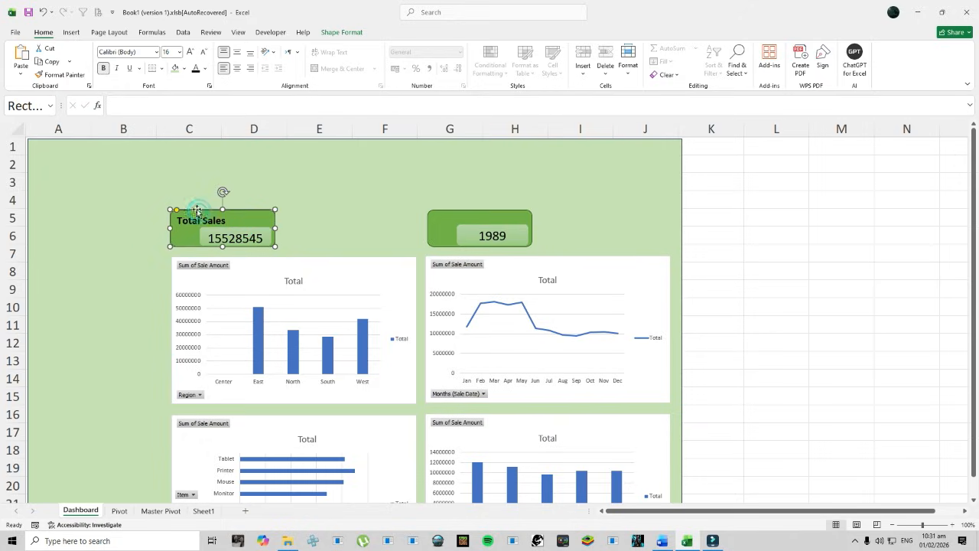
click(55, 75)
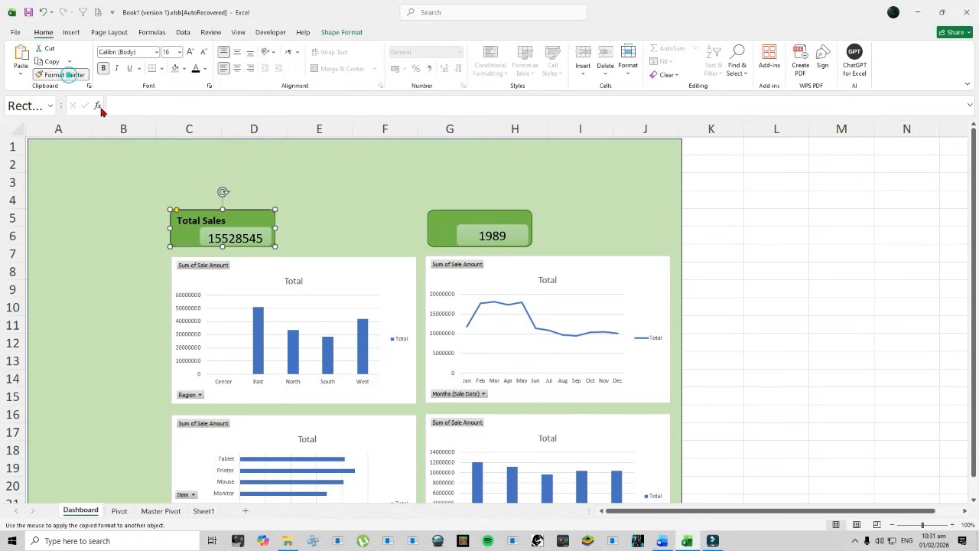
click(443, 216)
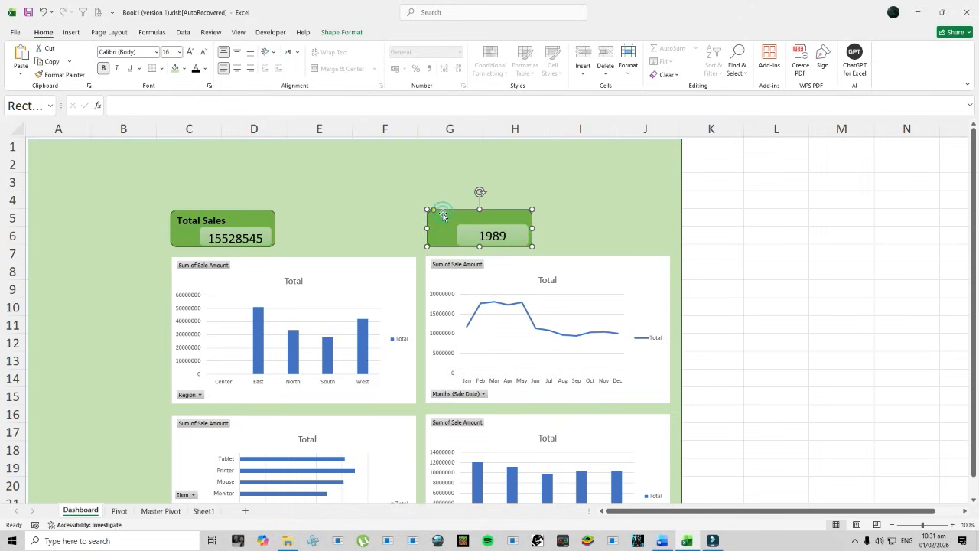
Step: Copy the card title "Total Transactions" from the Word document into the outer rectangle of the card above the monthly chart
click(662, 541)
scroll(237, 425, down, 5)
scroll(228, 429, down, 3)
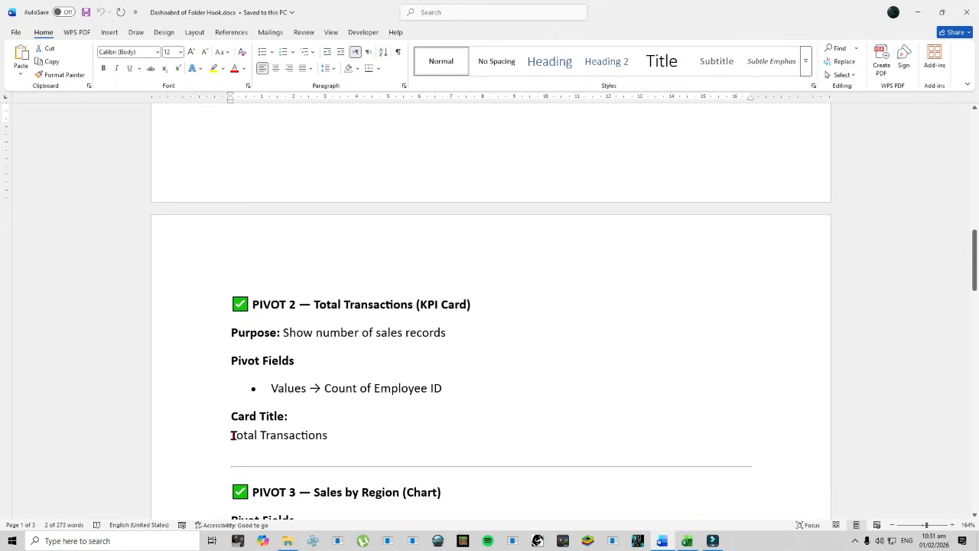
drag(233, 435, 328, 435)
key(ctrl+c)
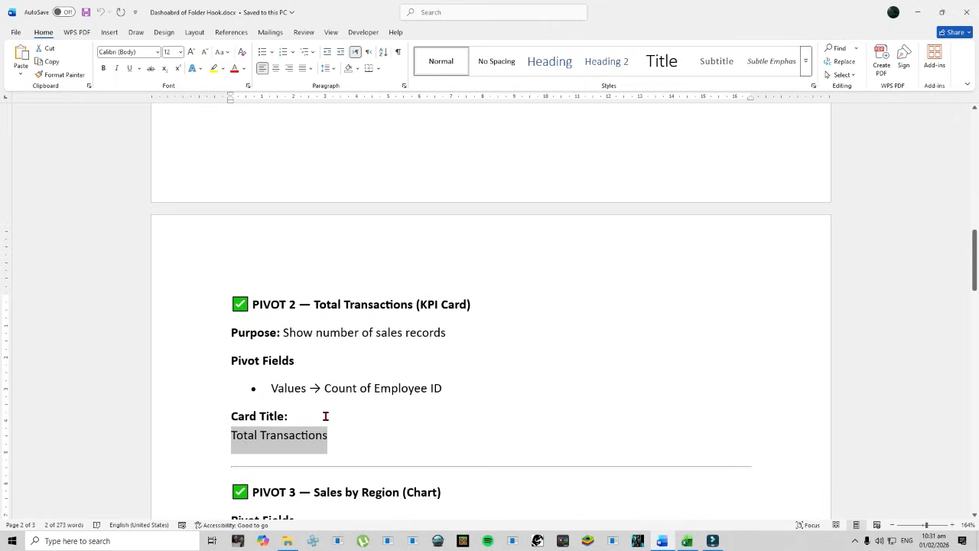
click(687, 540)
click(445, 227)
right_click(443, 219)
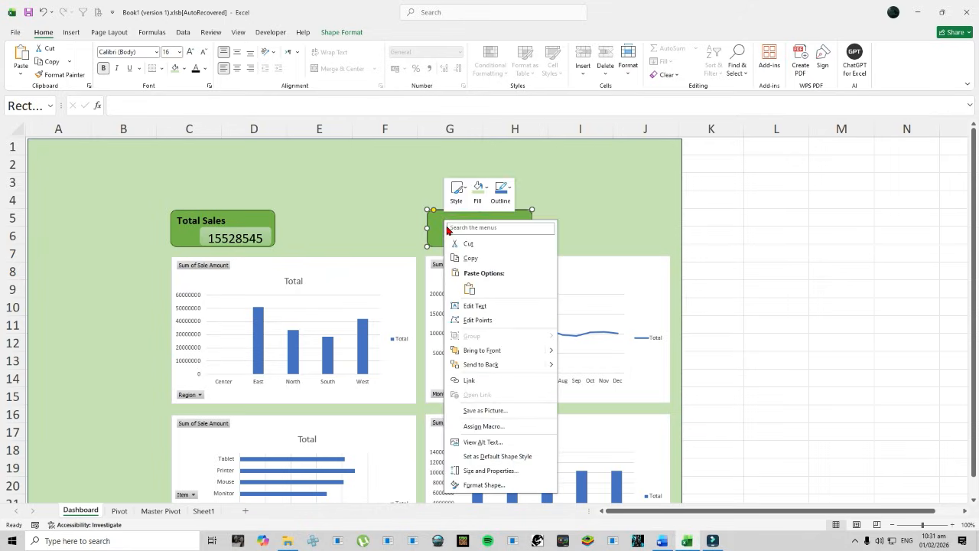
click(475, 306)
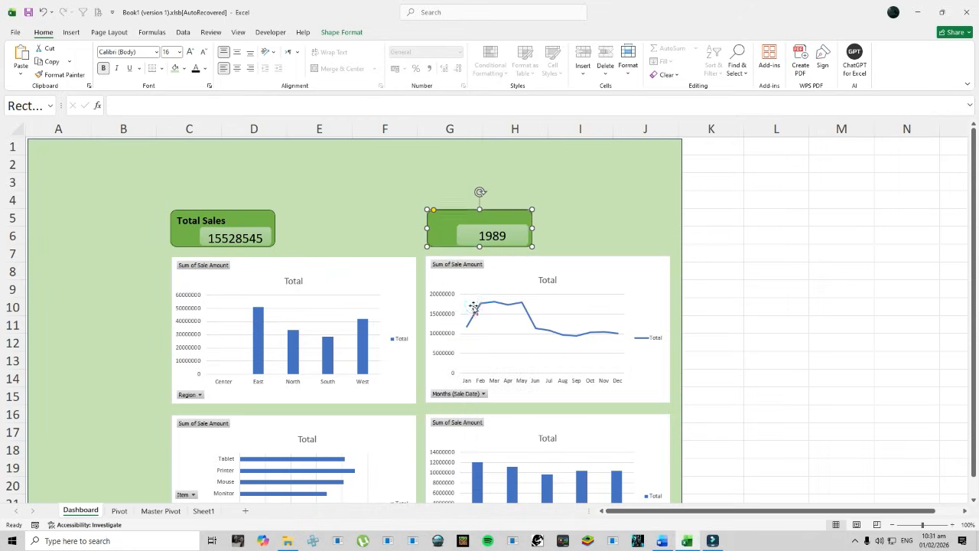
key(ctrl+v)
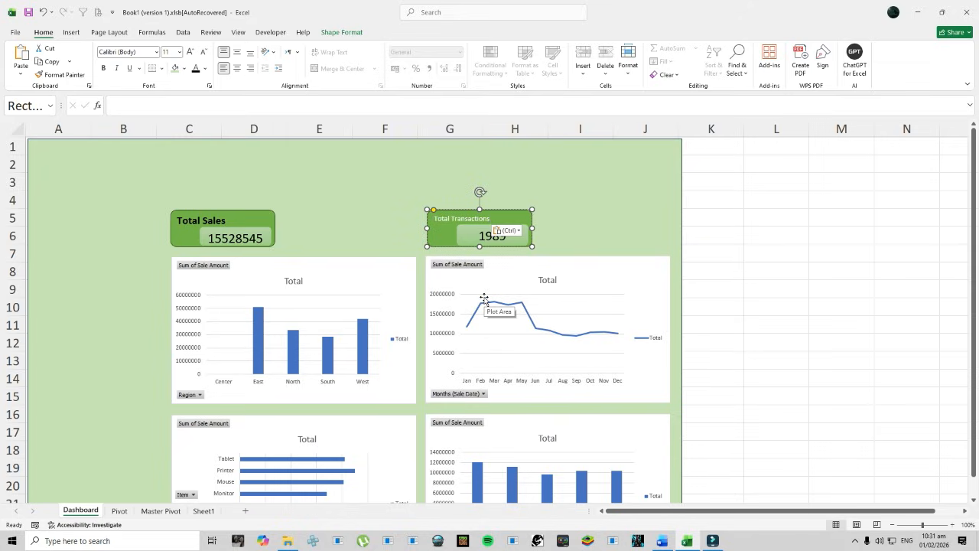
Step: Apply the Total Sales card's formatting to the Total Transactions card and shorten its inner box to clear the title
click(177, 219)
click(59, 74)
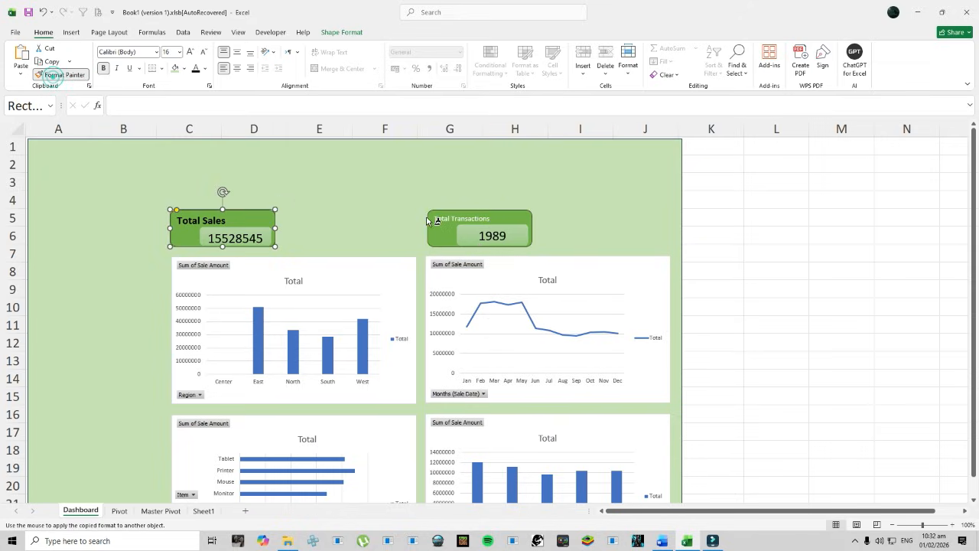
click(437, 235)
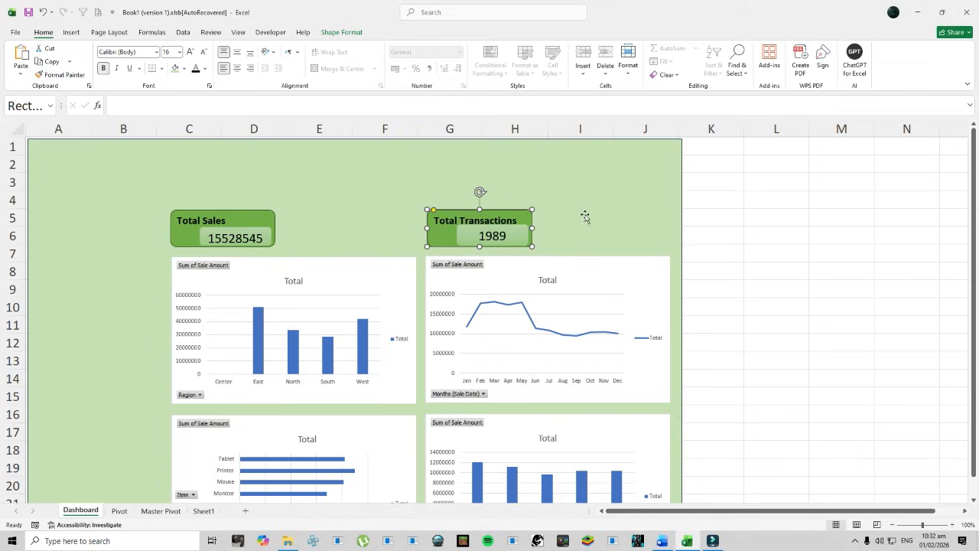
click(503, 242)
drag(504, 240, 504, 239)
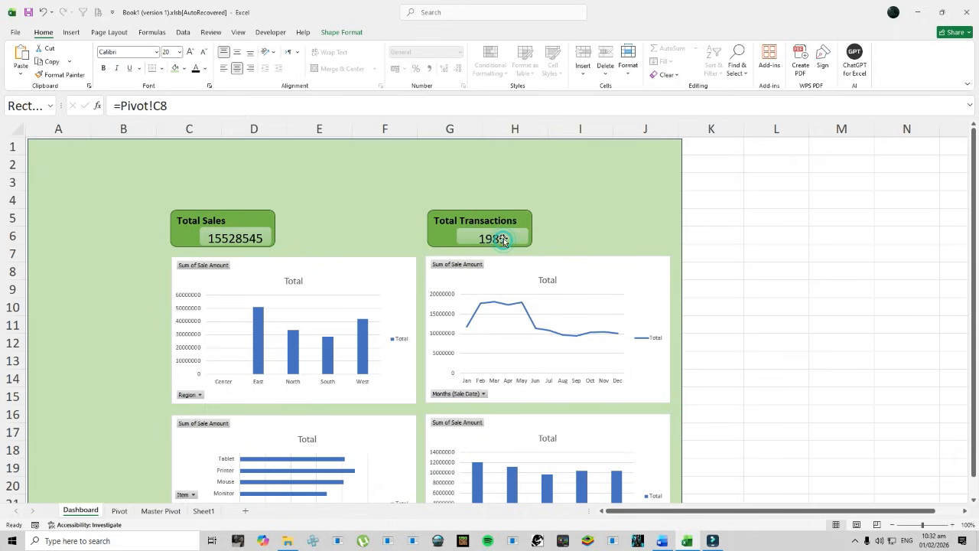
click(550, 228)
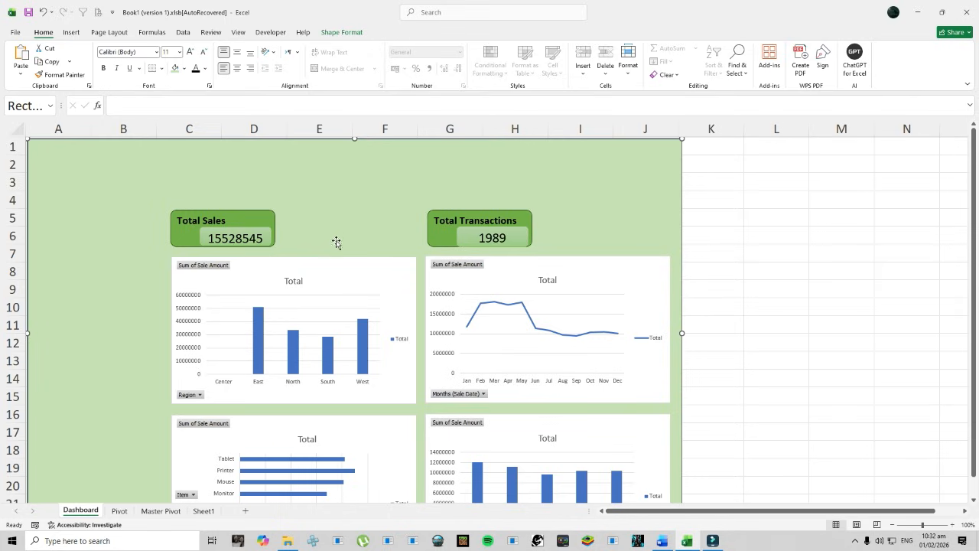
Step: Insert Item and Region slicers for the region PivotTable on the Pivot sheet
click(119, 510)
click(435, 219)
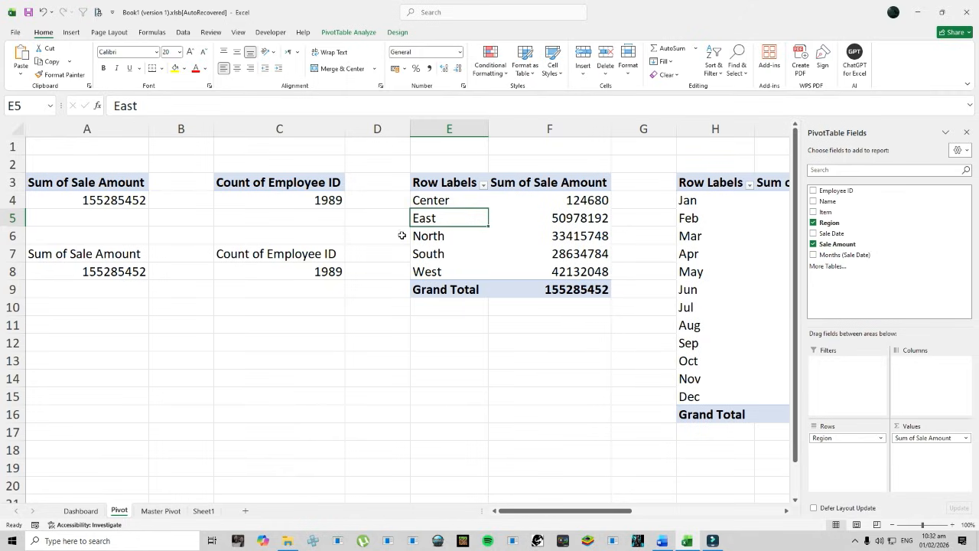
click(73, 32)
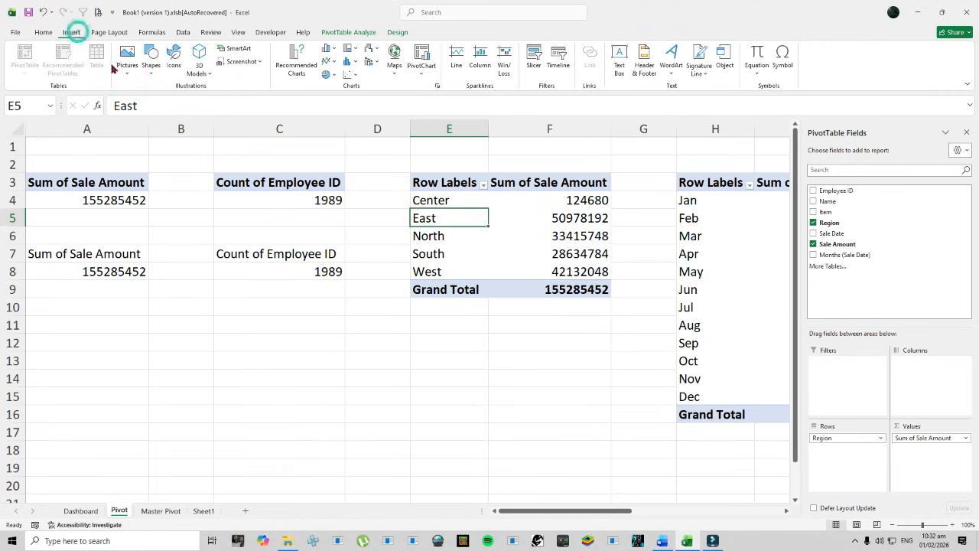
click(537, 62)
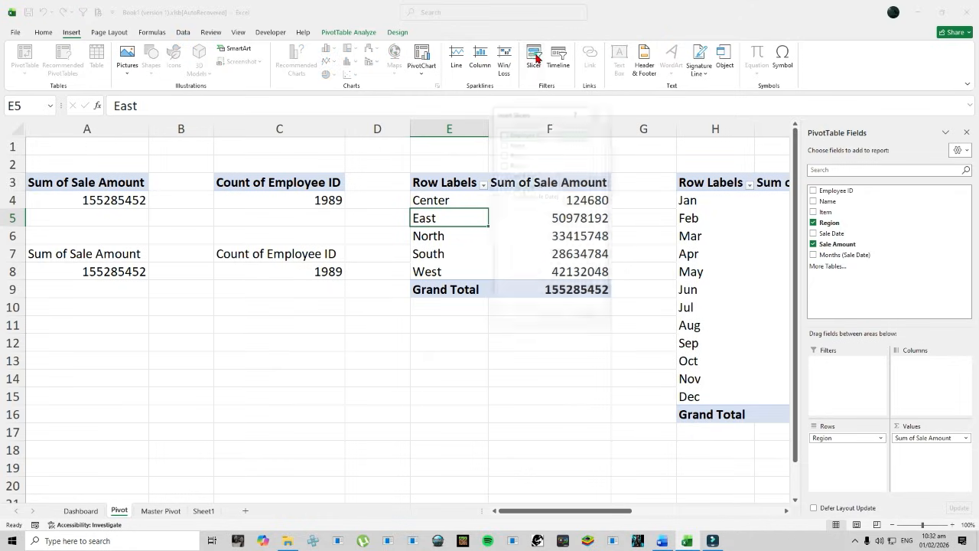
click(503, 154)
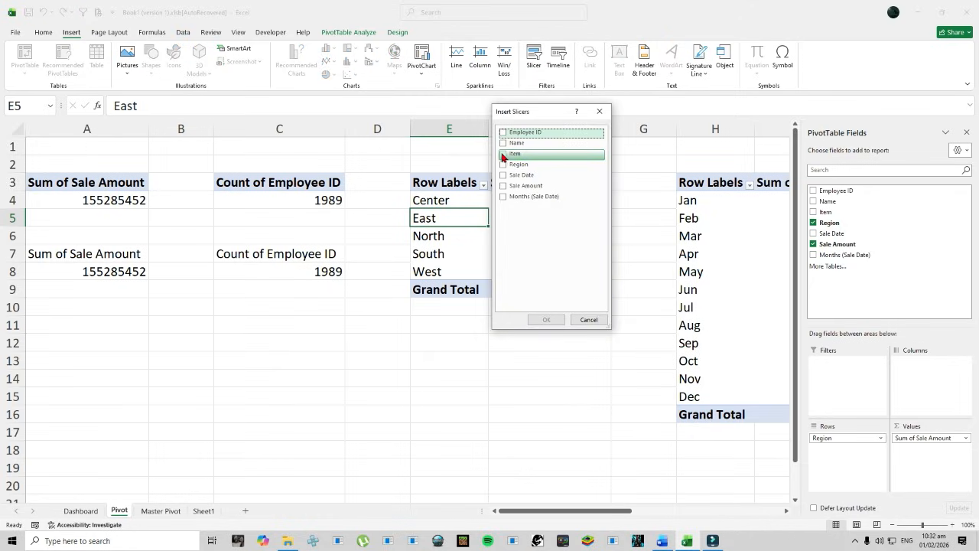
click(503, 164)
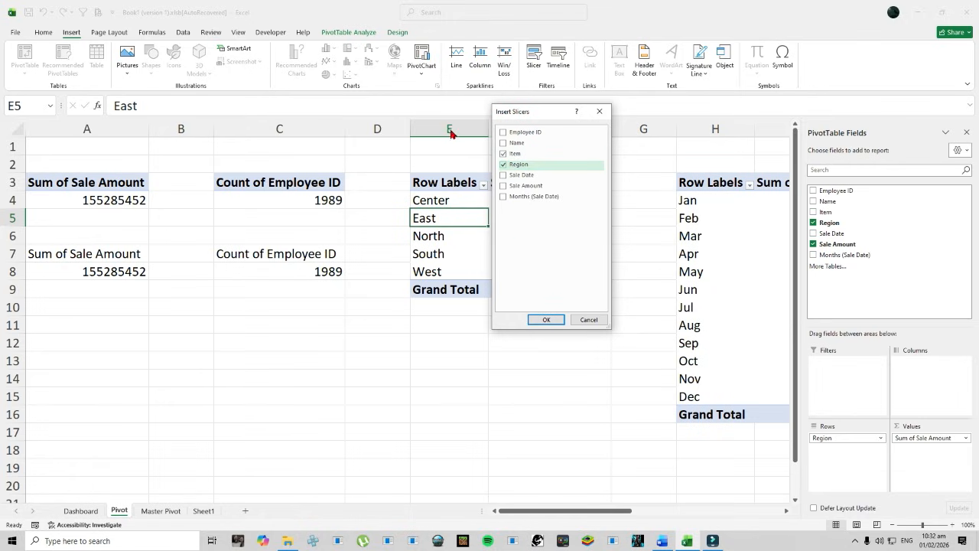
click(545, 320)
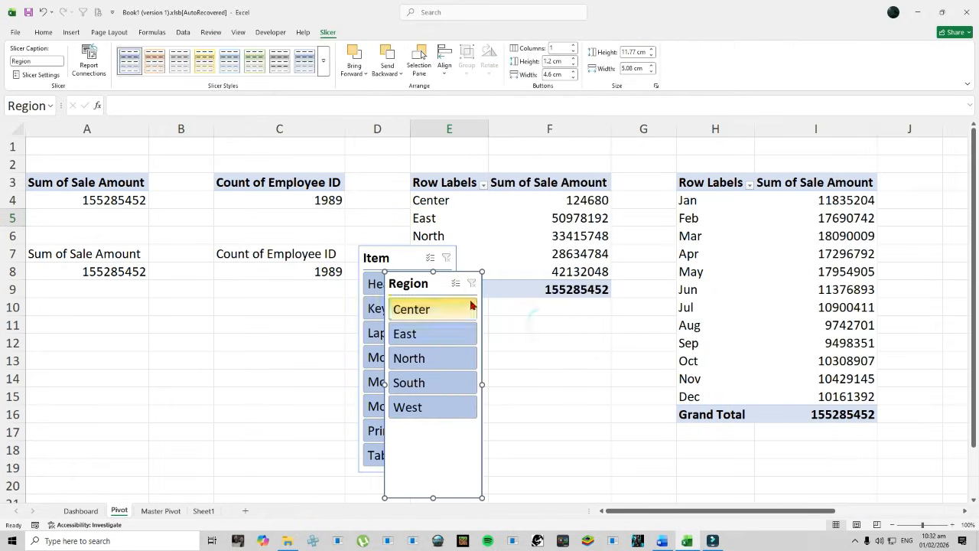
Step: Insert a Sale Date timeline for the monthly PivotTable and move it clear of the slicers
click(700, 238)
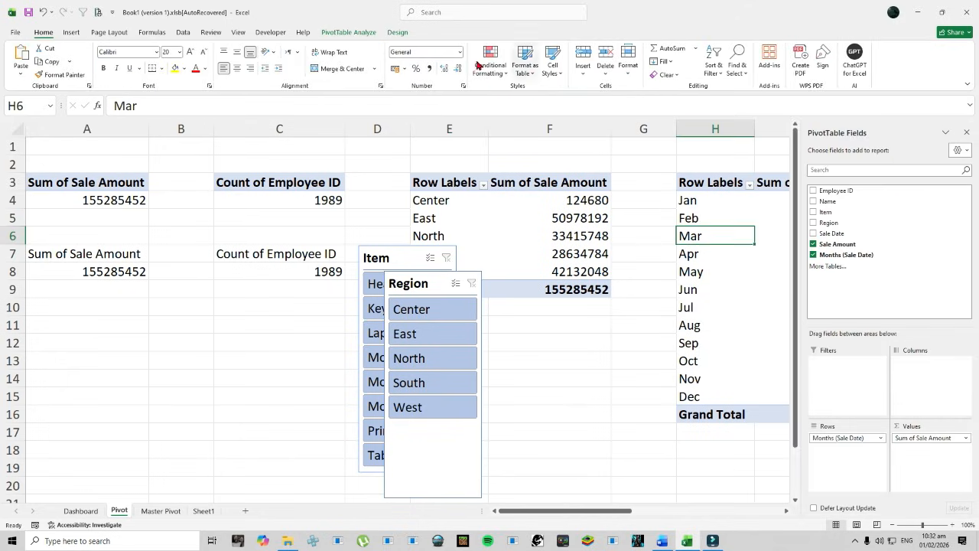
click(73, 32)
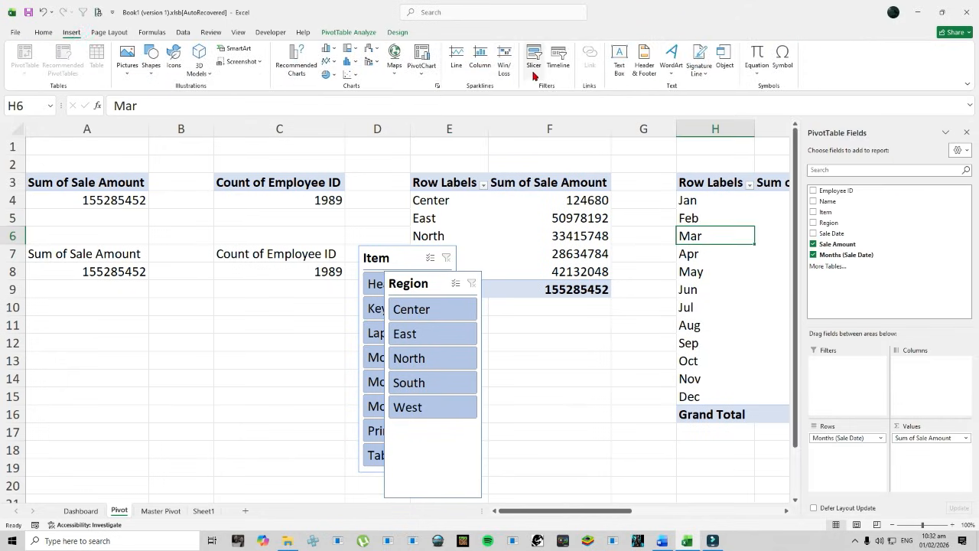
click(556, 63)
click(504, 170)
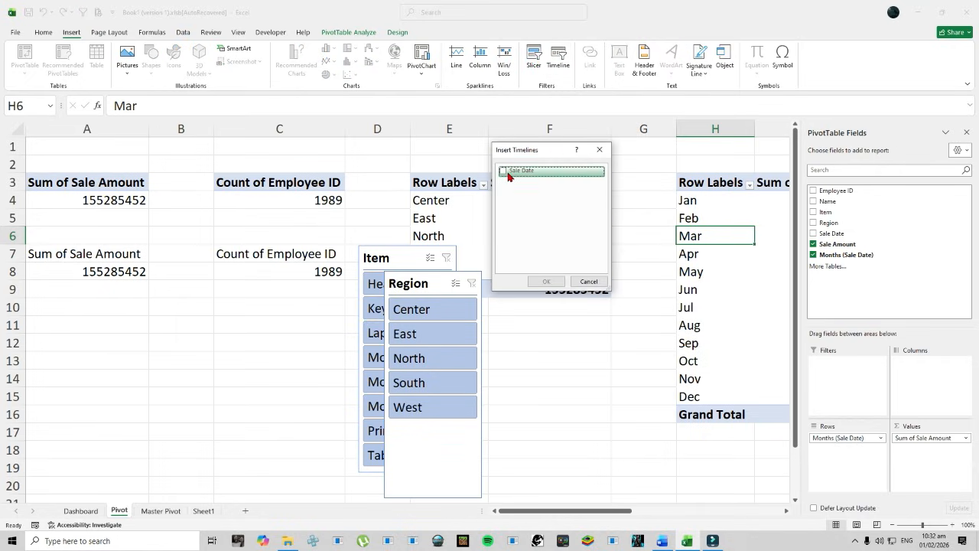
click(546, 281)
drag(421, 303, 588, 290)
Step: Move the Item and Region slicers and the Sale Date timeline from the Pivot sheet to the Dashboard sheet
click(386, 257)
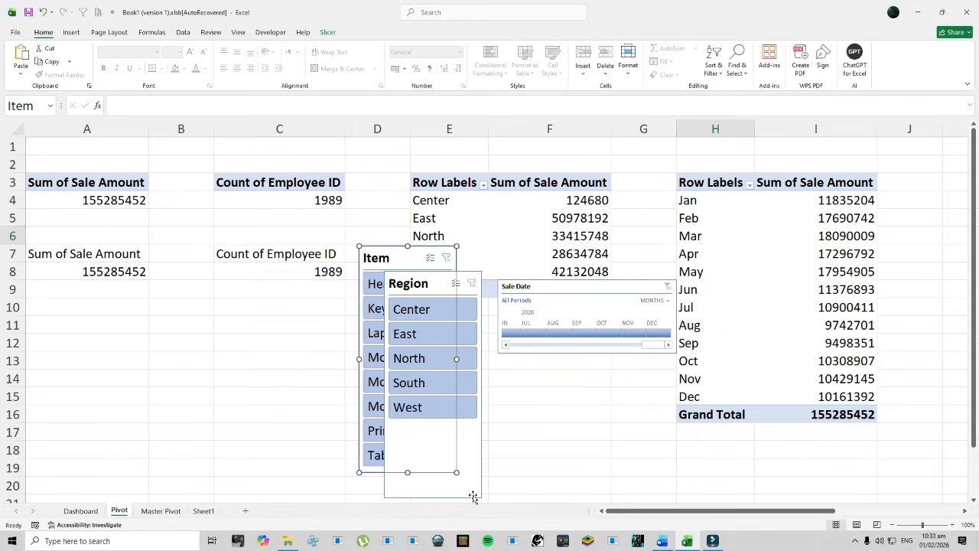
key(ctrl+a)
key(ctrl+x)
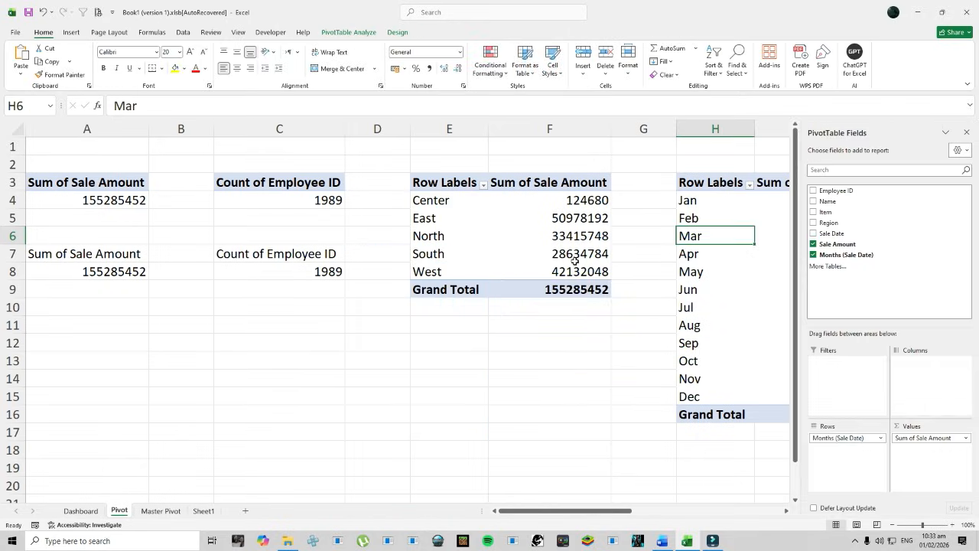
click(81, 510)
key(ctrl+v)
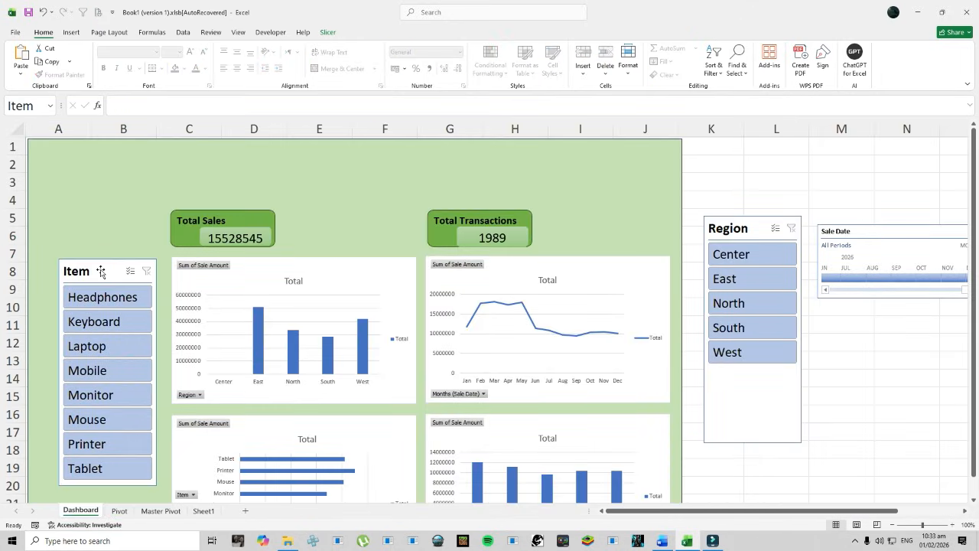
Step: Apply the yellow slicer style to the Item and Region slicers
click(115, 275)
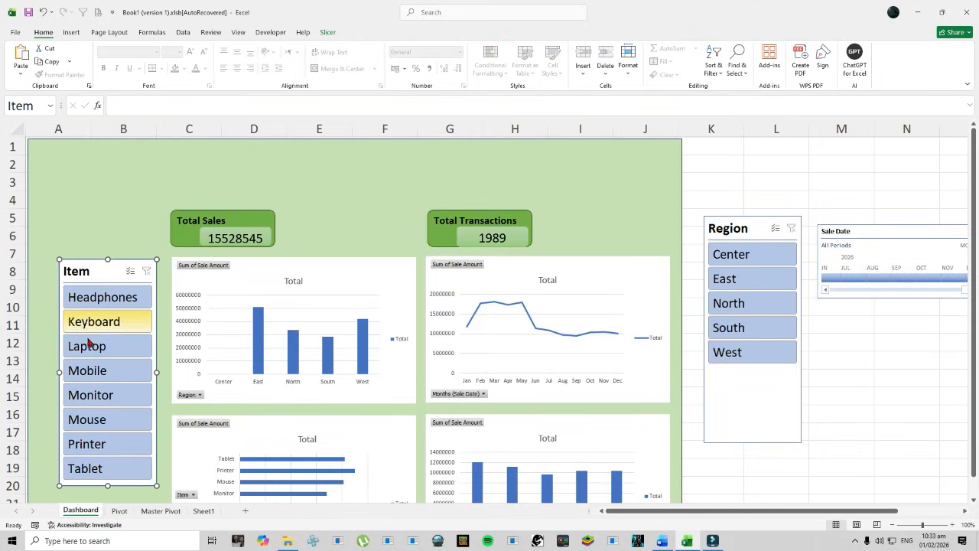
click(329, 33)
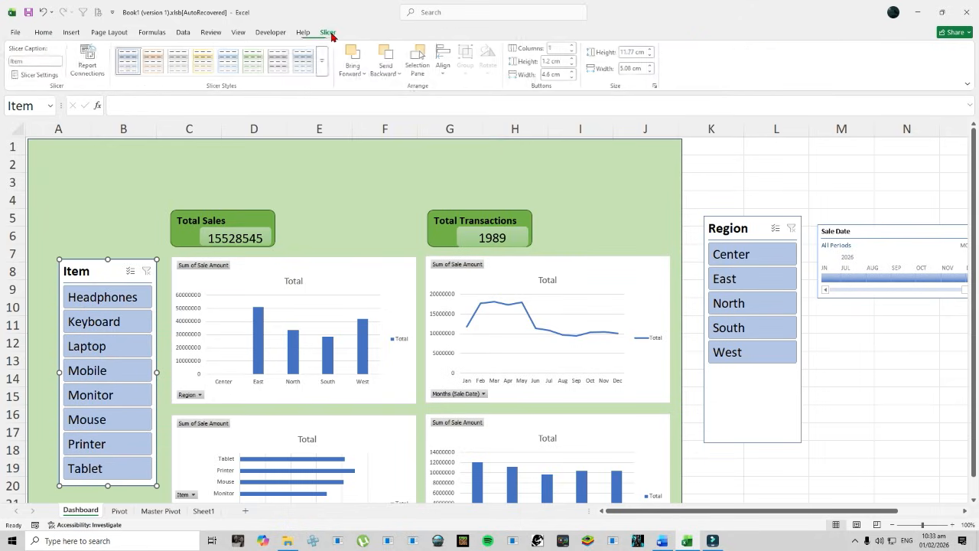
click(155, 68)
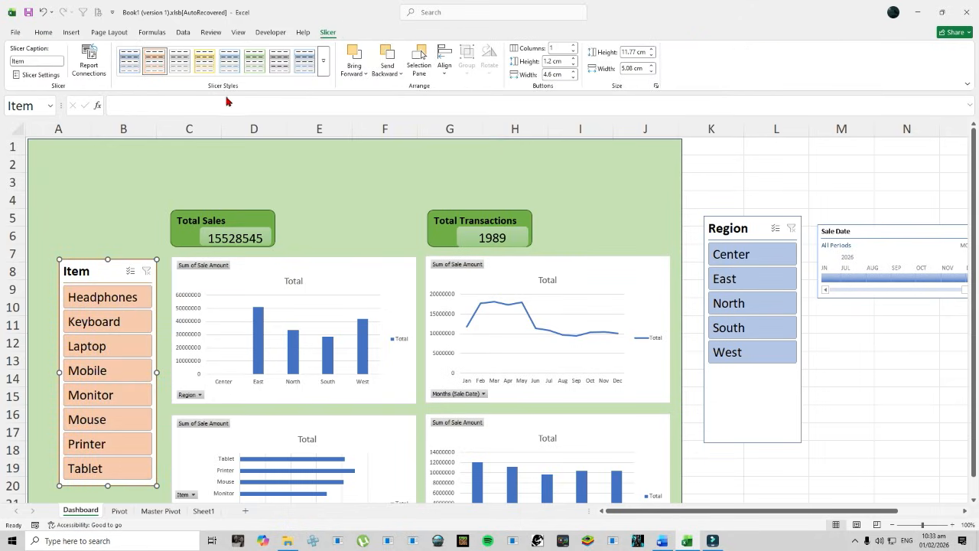
click(204, 62)
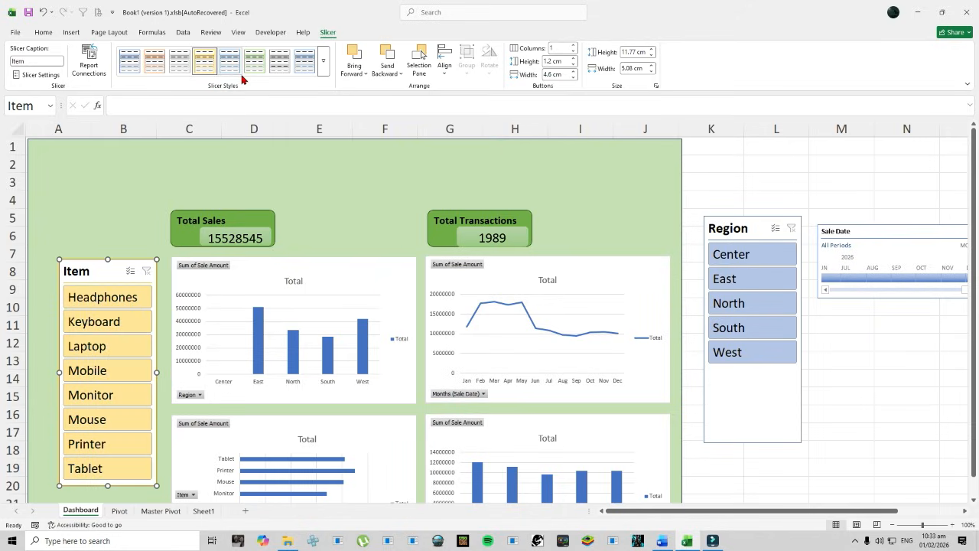
click(760, 230)
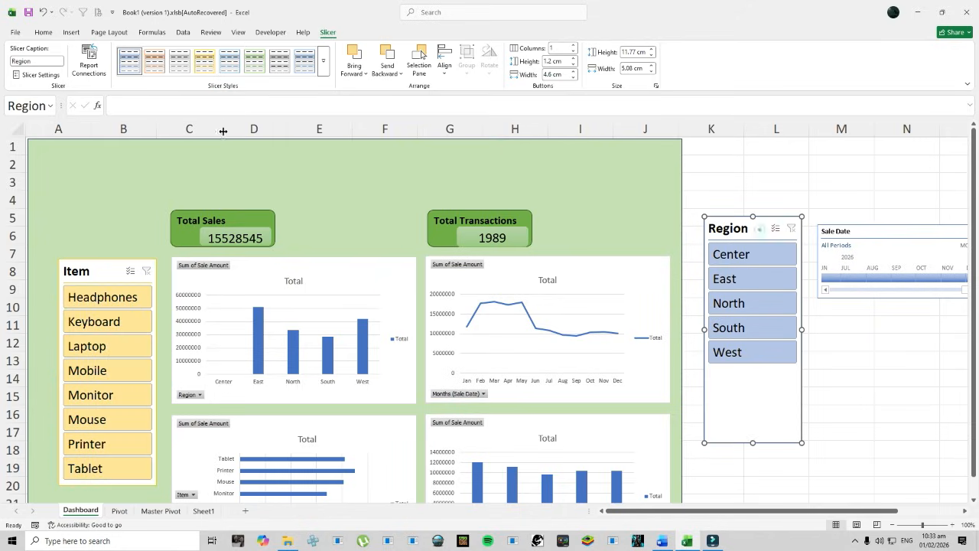
click(205, 65)
Step: Apply the matching yellow style to the Sale Date timeline and move it onto the dashboard above the Region slicer
click(895, 230)
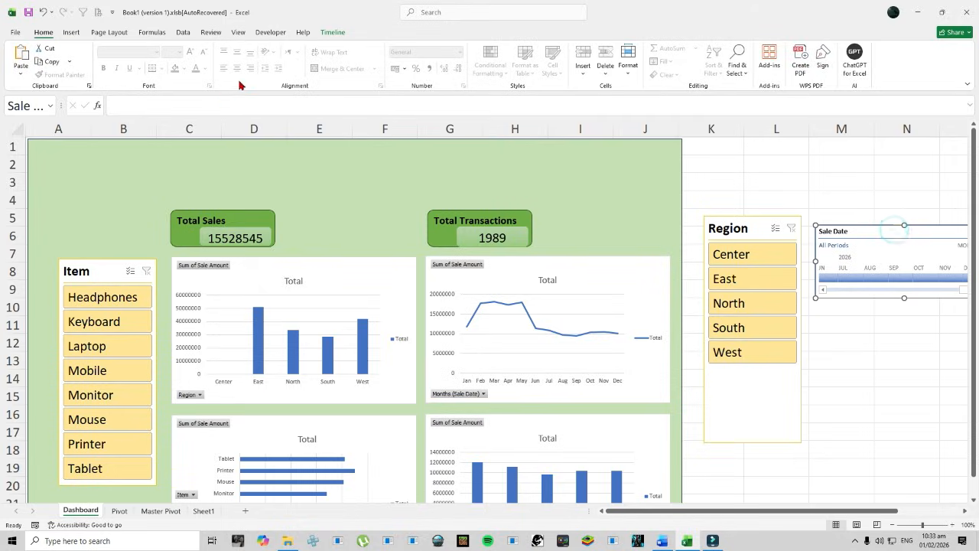
key(F4)
drag(859, 234, 600, 159)
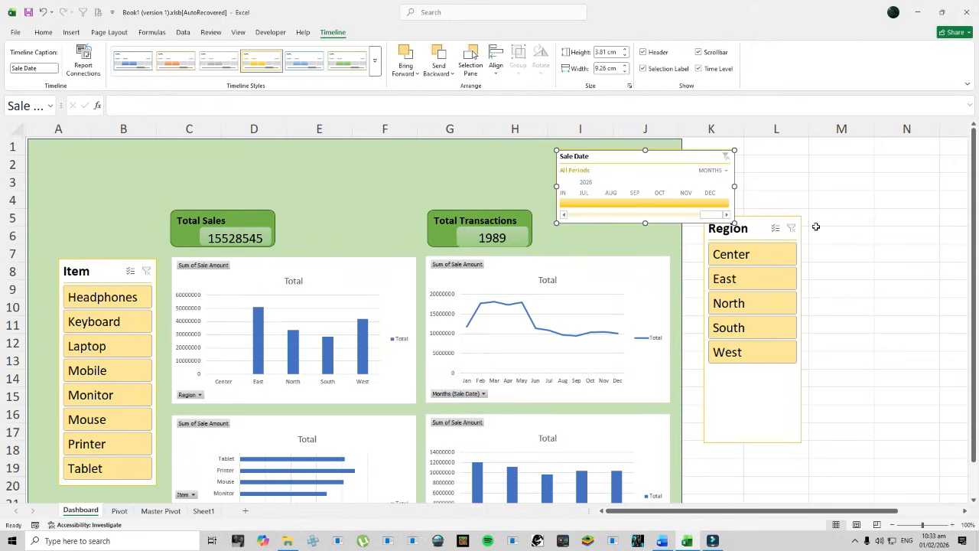
Step: Set the Sale Date timeline to years without a scrollbar and place it above the Total Sales card
click(727, 175)
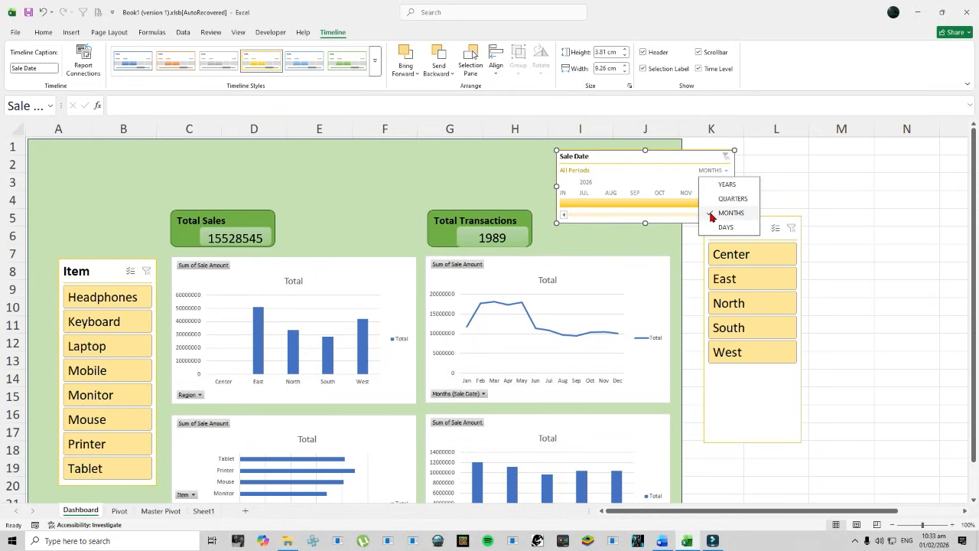
click(722, 184)
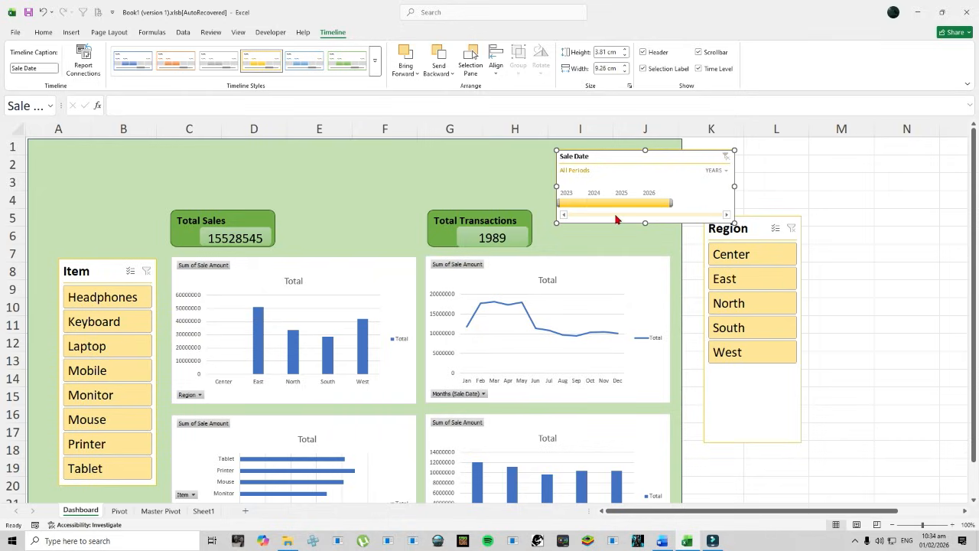
click(699, 52)
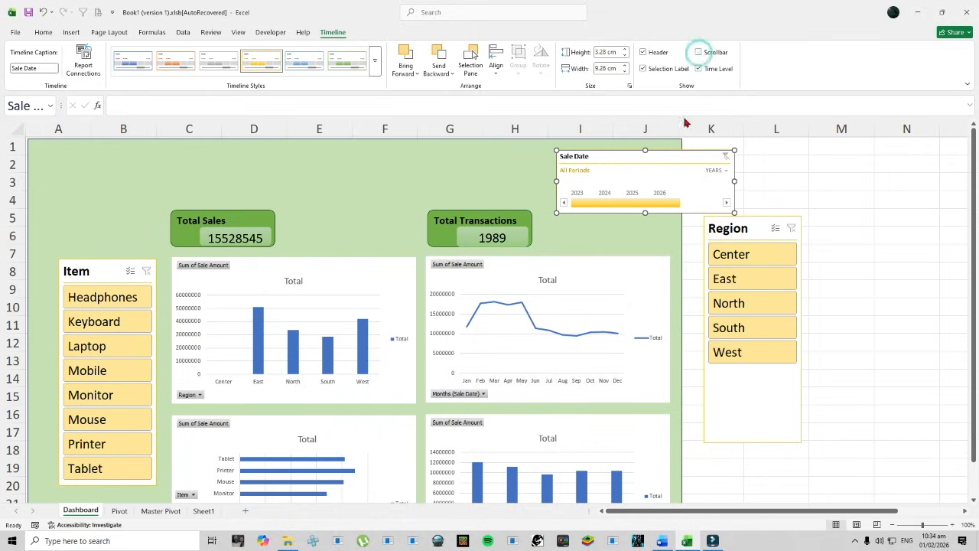
drag(662, 160, 278, 151)
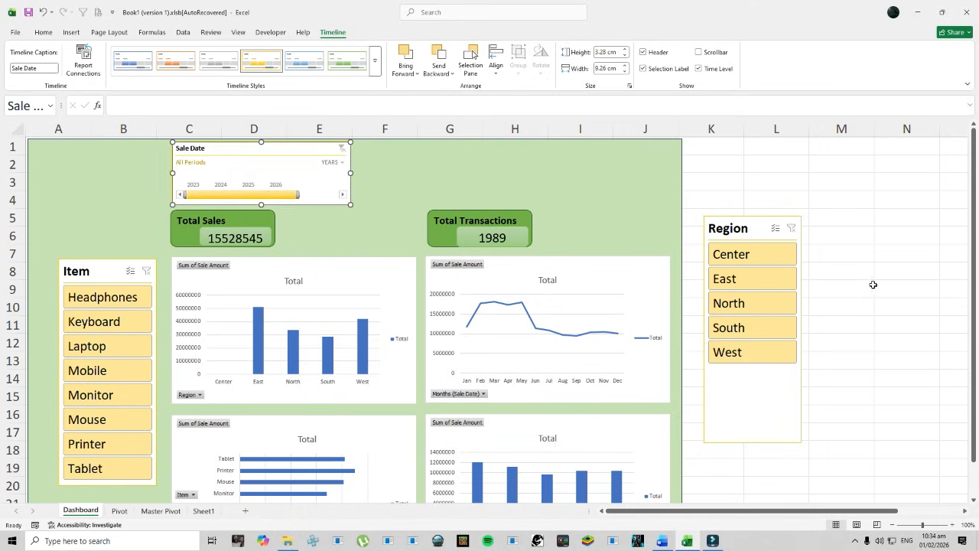
Step: Move the Region slicer toward the dashboard and arrange its buttons in 5 columns
drag(763, 229, 666, 197)
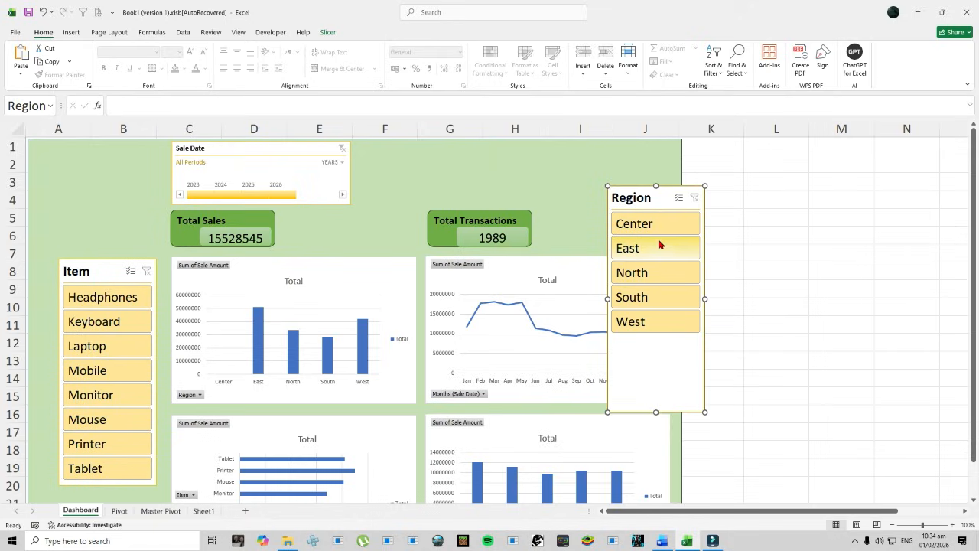
click(329, 33)
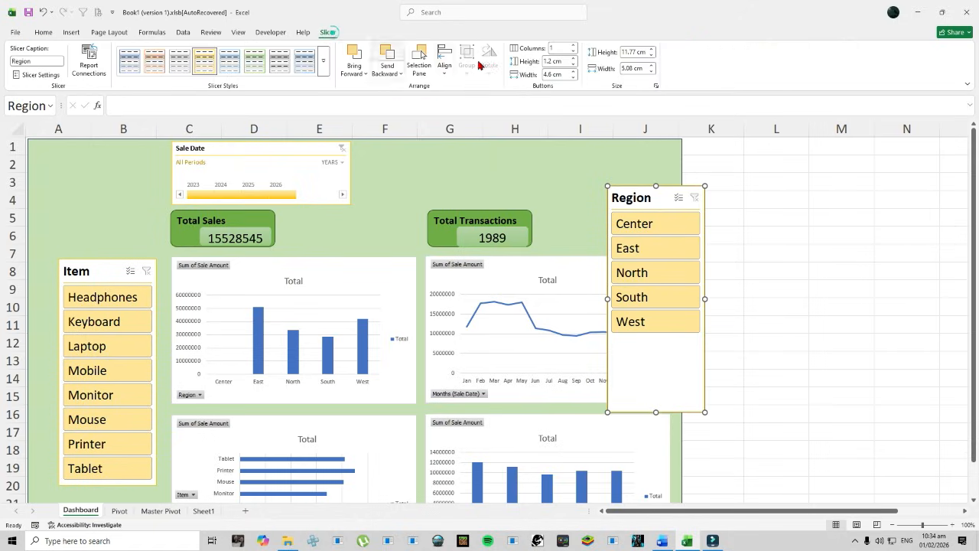
click(573, 45)
click(573, 45)
click(574, 46)
click(574, 45)
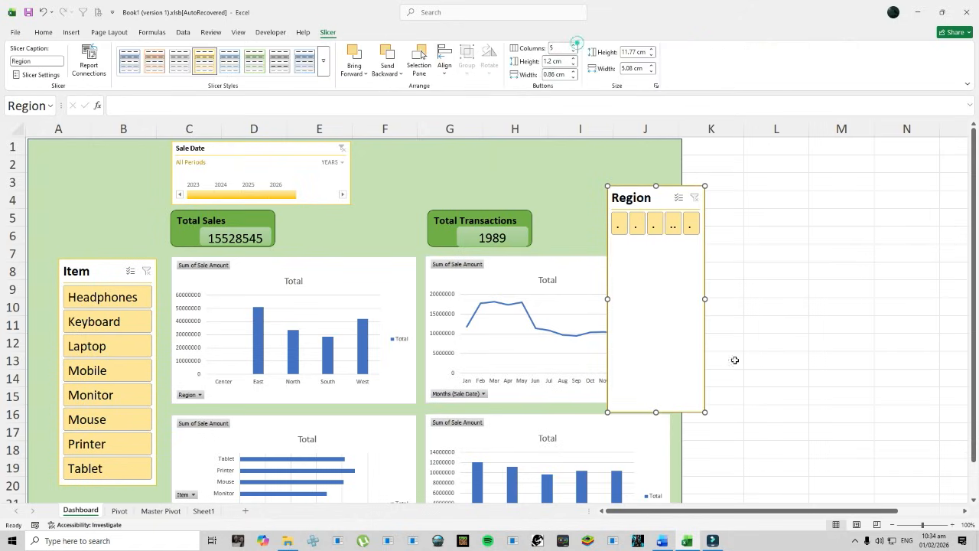
Step: Resize the Region slicer to a single-row strip about 15.7 cm wide and place it beside the Sale Date timeline
drag(705, 298, 910, 298)
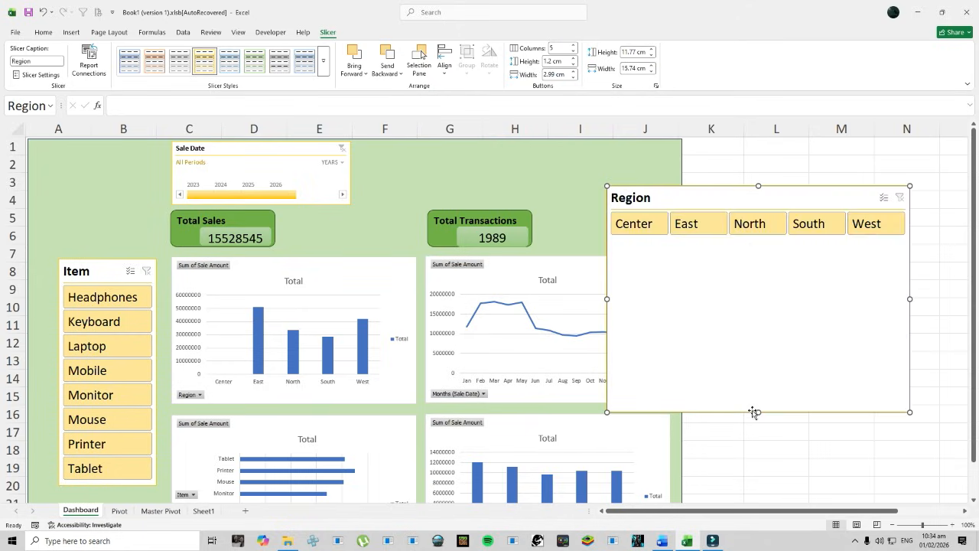
drag(758, 412, 752, 234)
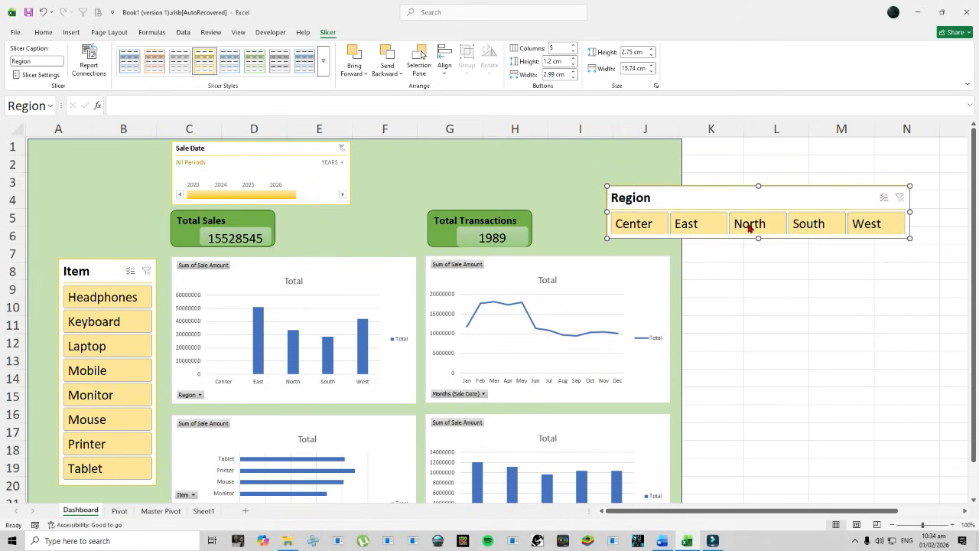
drag(742, 200, 495, 157)
drag(508, 196, 508, 204)
Step: Filter the Item slicer to Headphones to check which dashboard charts respond
click(753, 244)
click(100, 297)
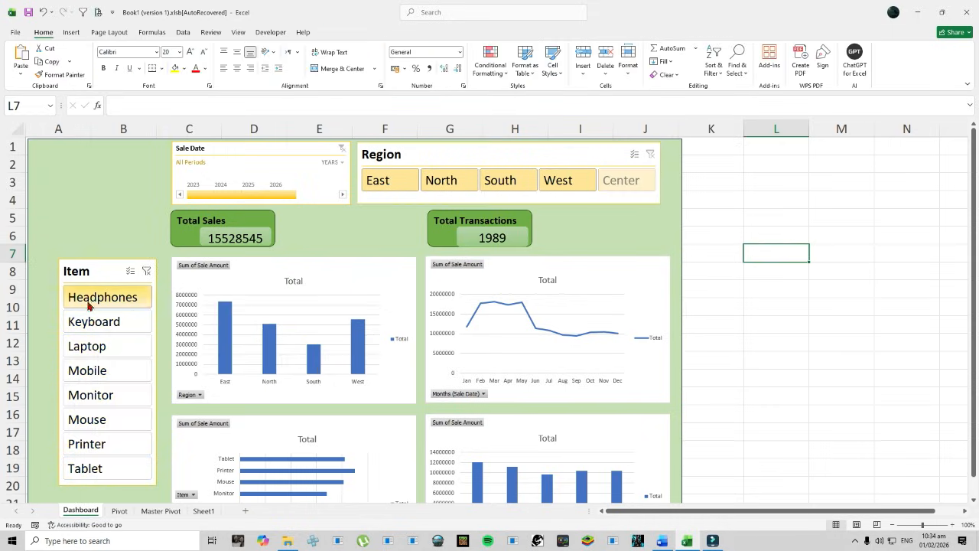
ctrl+click(94, 348)
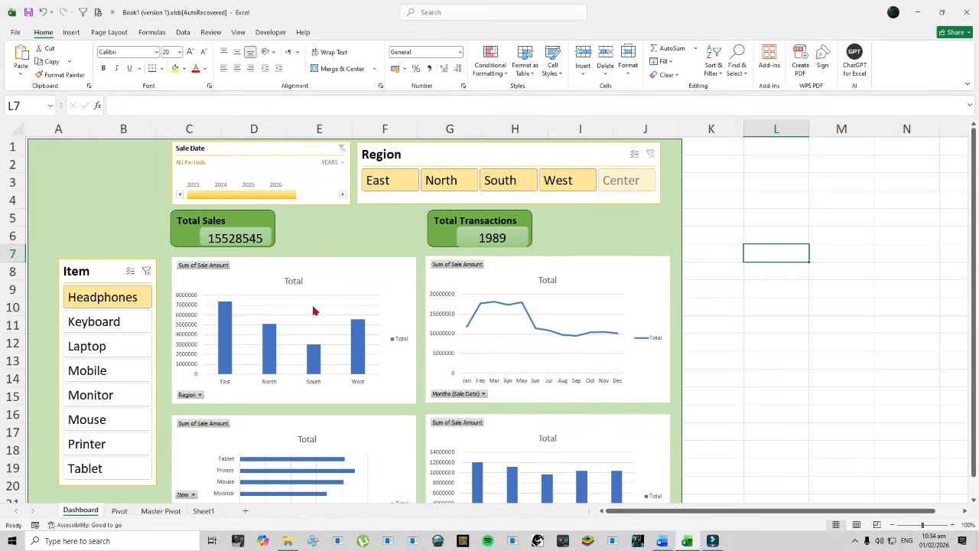
Step: Connect the Item slicer to all the Pivot sheet's reports, PivotTable1 through PivotTable6
click(108, 280)
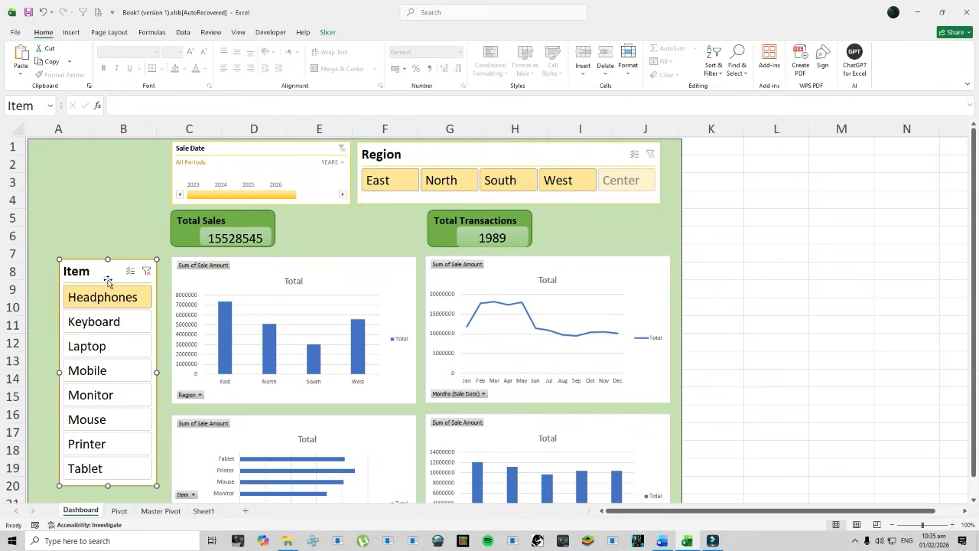
right_click(108, 276)
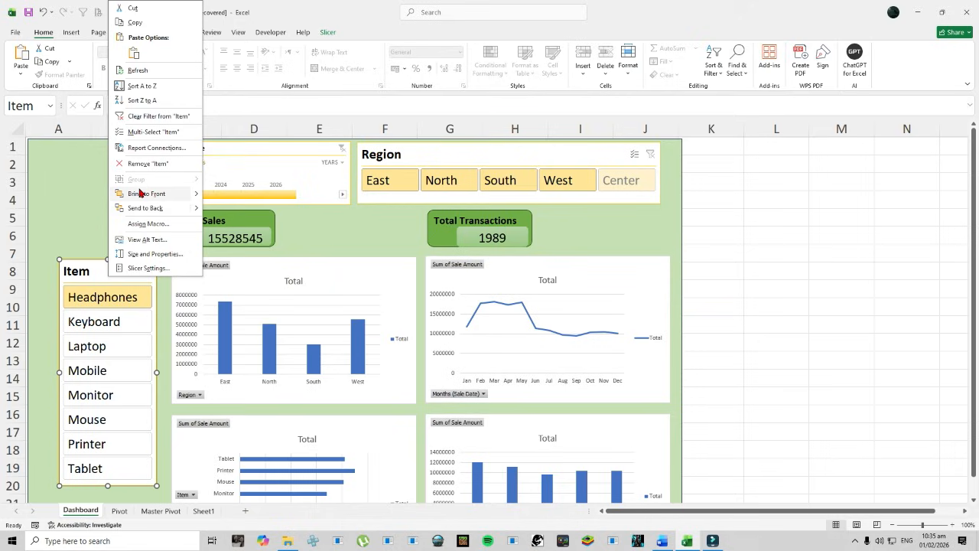
click(140, 153)
drag(156, 123, 744, 156)
drag(632, 243, 184, 465)
click(193, 202)
click(193, 188)
click(192, 230)
click(192, 244)
click(192, 258)
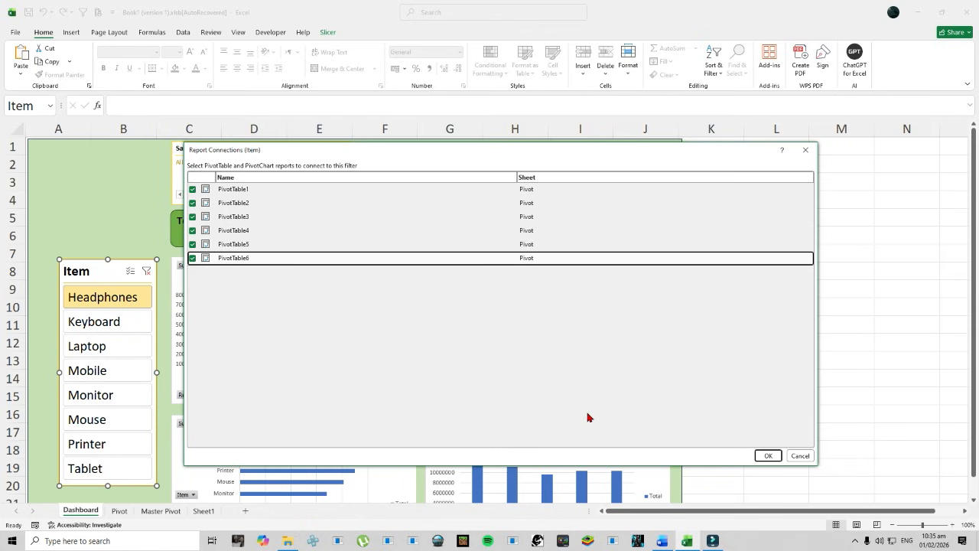
click(761, 455)
click(813, 378)
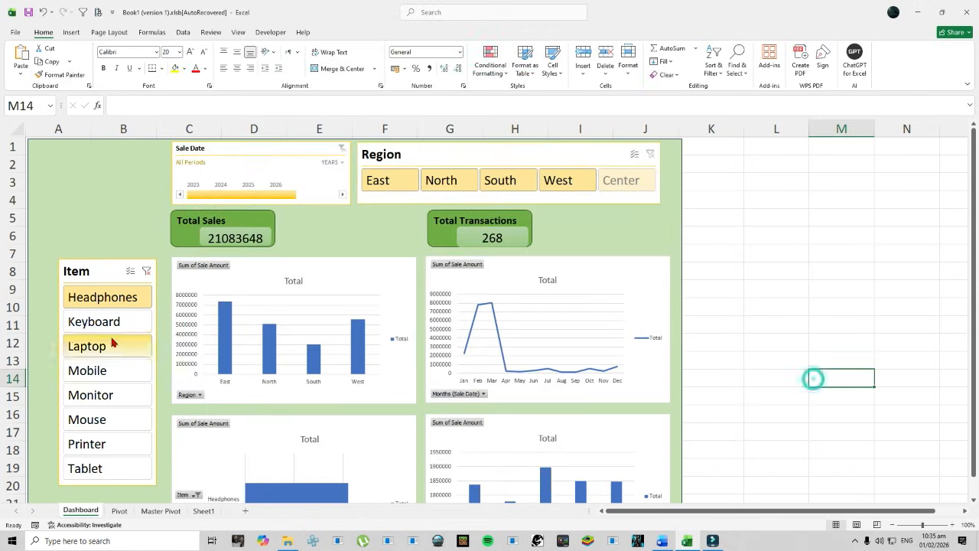
Step: Test the dashboard filters by trying several items and regions, ending with Mobile, South and the year 2023
click(92, 323)
click(90, 372)
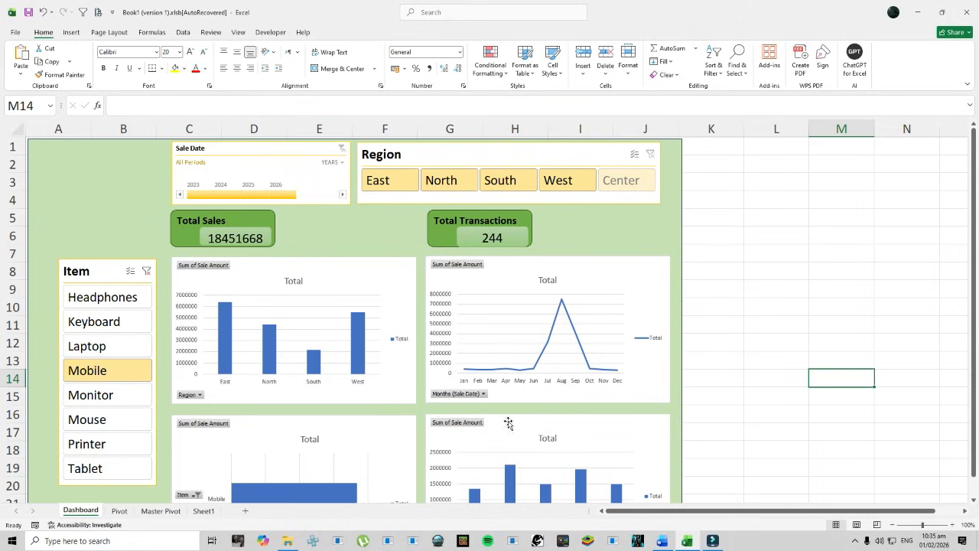
click(399, 187)
click(452, 186)
click(514, 185)
drag(296, 194, 201, 191)
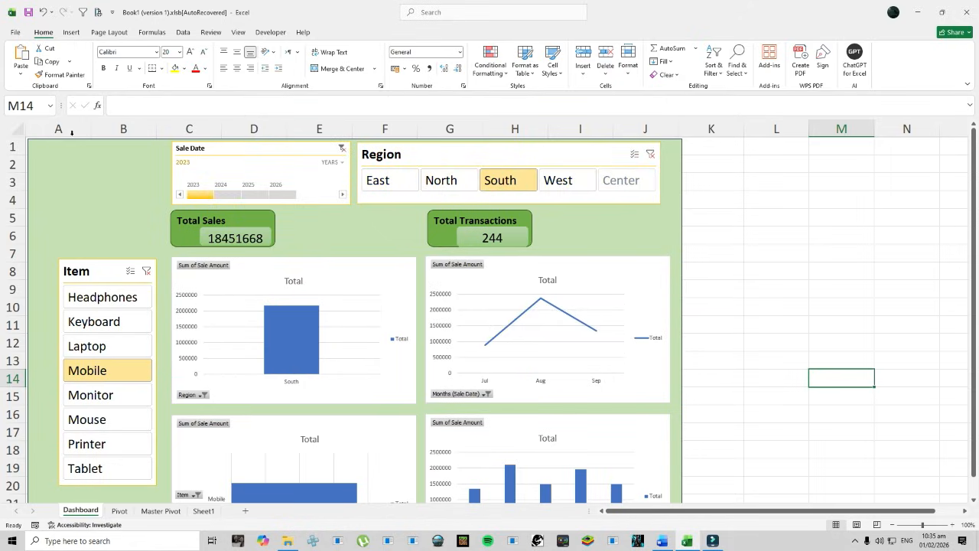
Step: Add a green rectangle about 6.08 by 3.47 cm with the title "Dashboard" above the Item slicer and beside the timeline
click(69, 35)
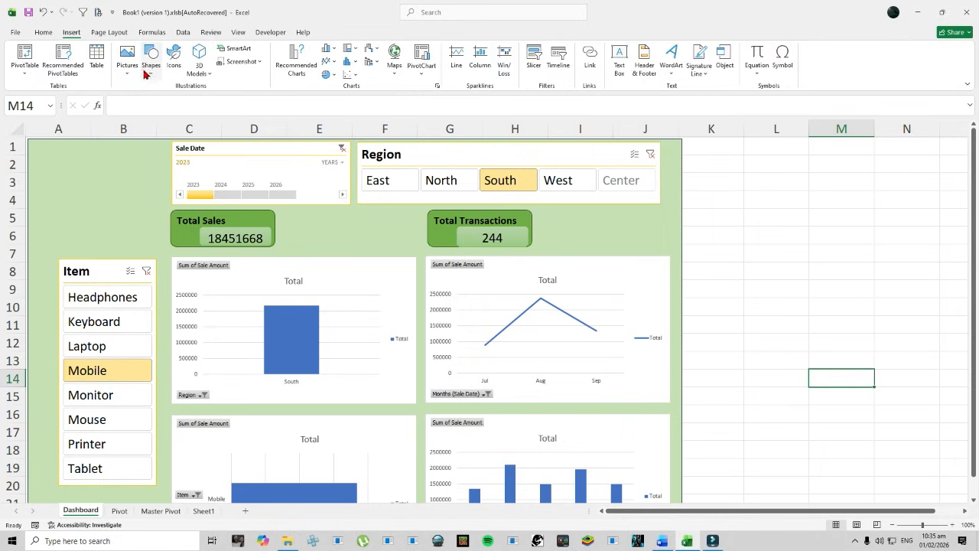
click(150, 76)
click(185, 102)
drag(38, 147, 154, 214)
click(721, 235)
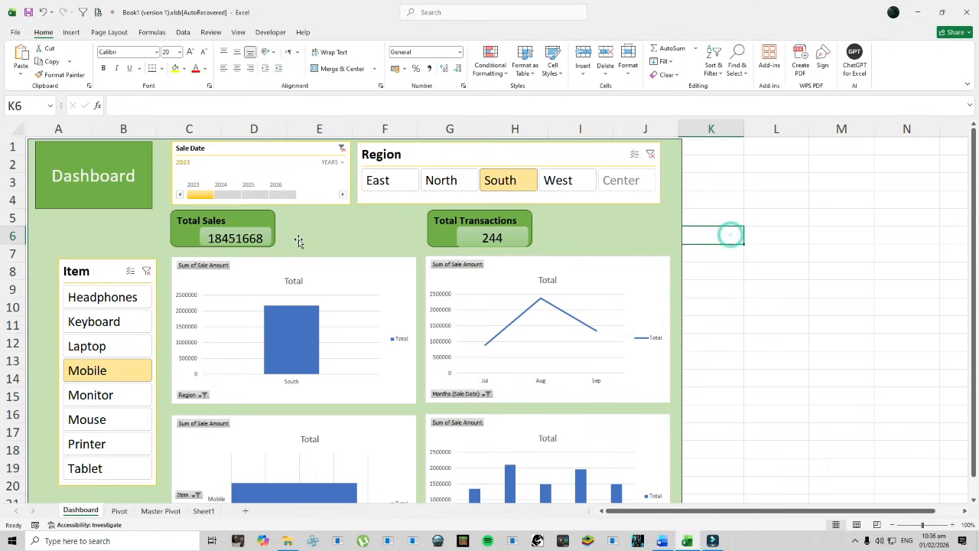
drag(91, 203, 92, 209)
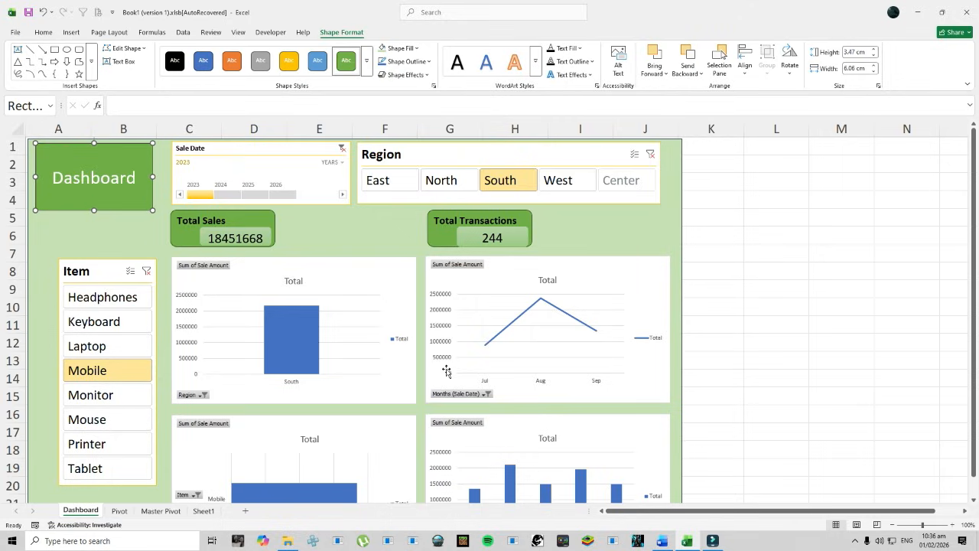